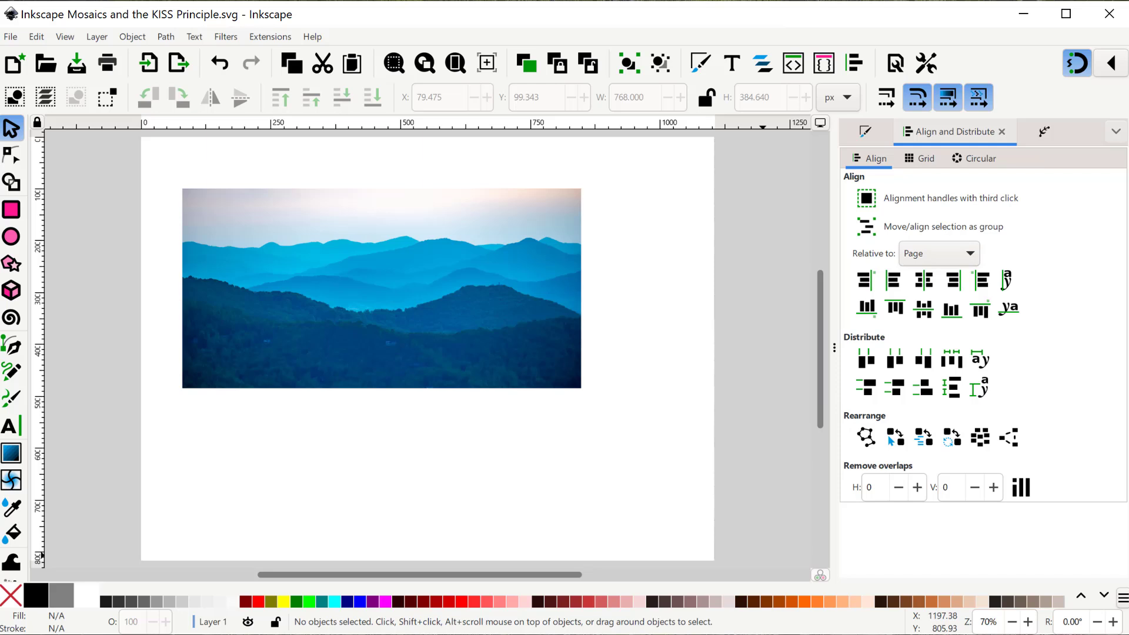
# Set the page size to 768 × 384.64 px in Document Properties
pyautogui.click(506, 299)
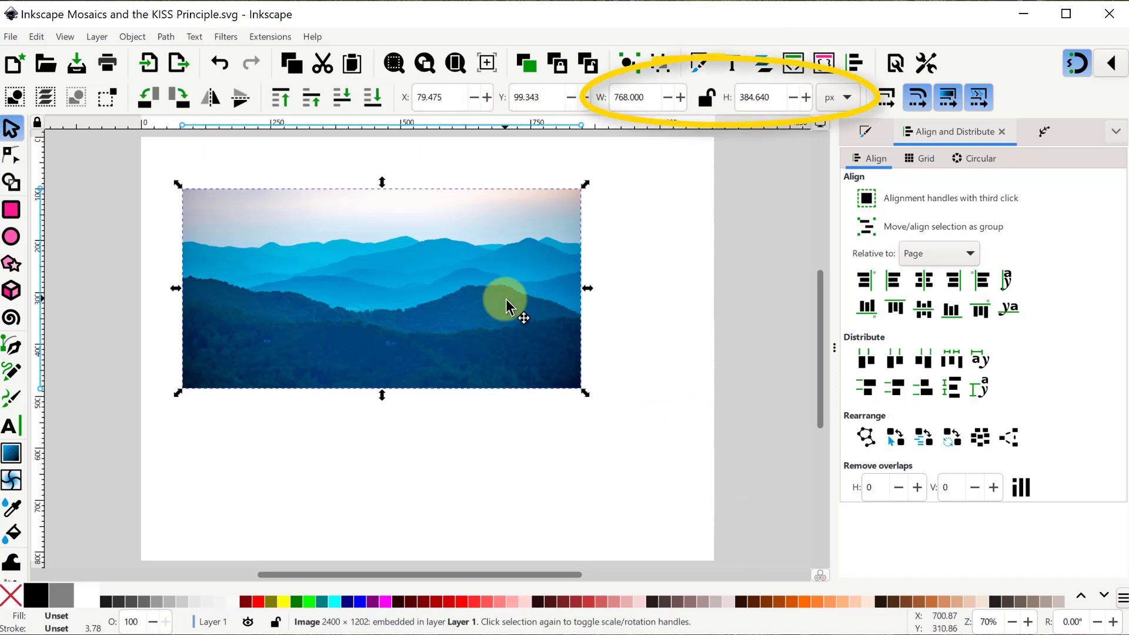
pyautogui.rightClick(641, 318)
pyautogui.click(689, 346)
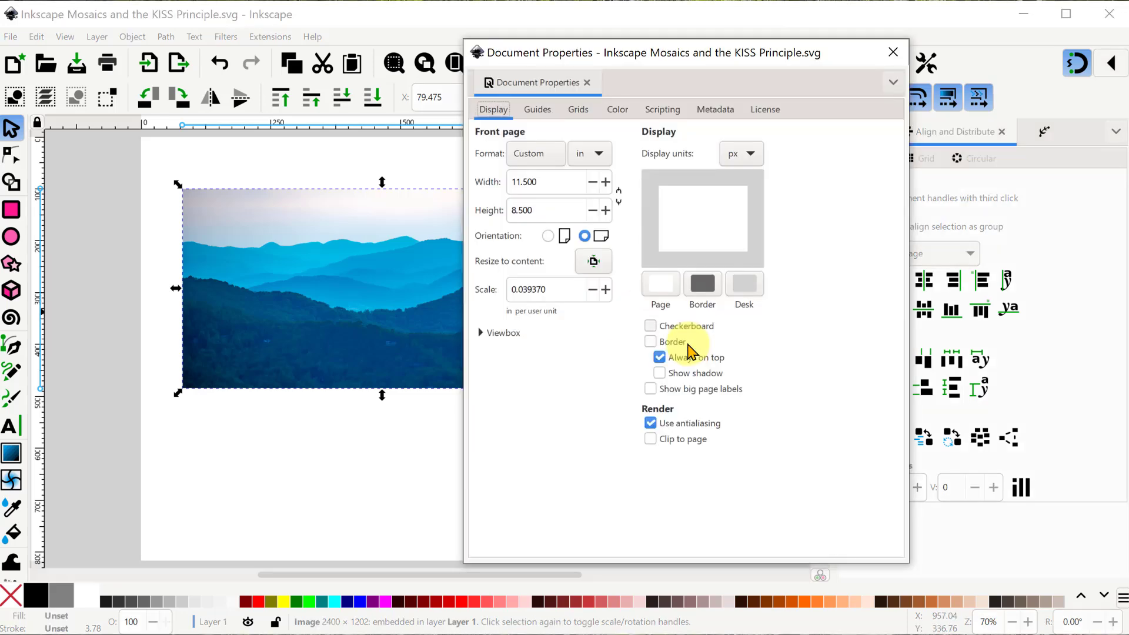
pyautogui.click(597, 153)
pyautogui.click(589, 242)
pyautogui.tripleClick(509, 183)
pyautogui.write('768')
pyautogui.press('Tab')
pyautogui.write('384.64')
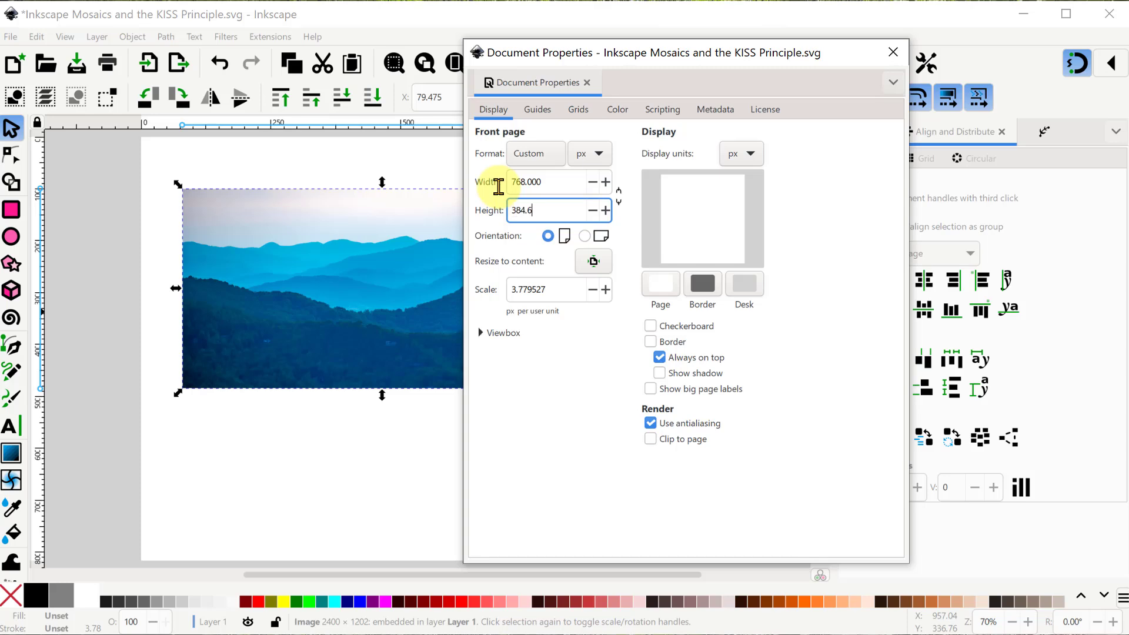
pyautogui.press('Return')
pyautogui.click(893, 52)
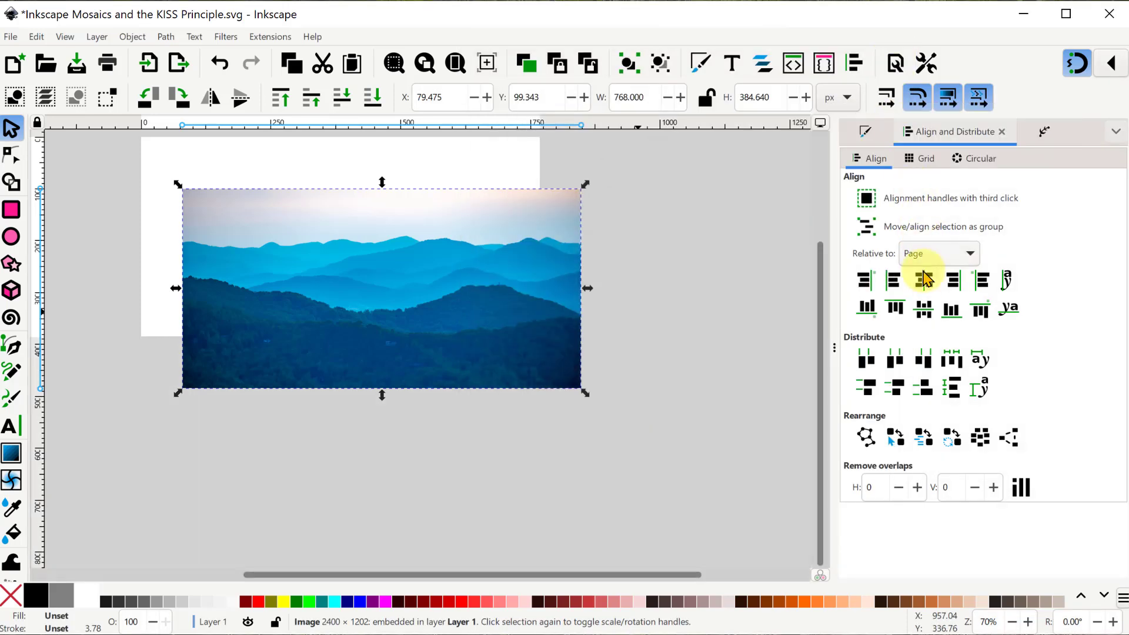
# Centre the mountain photo horizontally and vertically on the page, then fit the page in view
pyautogui.click(924, 281)
pyautogui.click(924, 308)
pyautogui.click(455, 62)
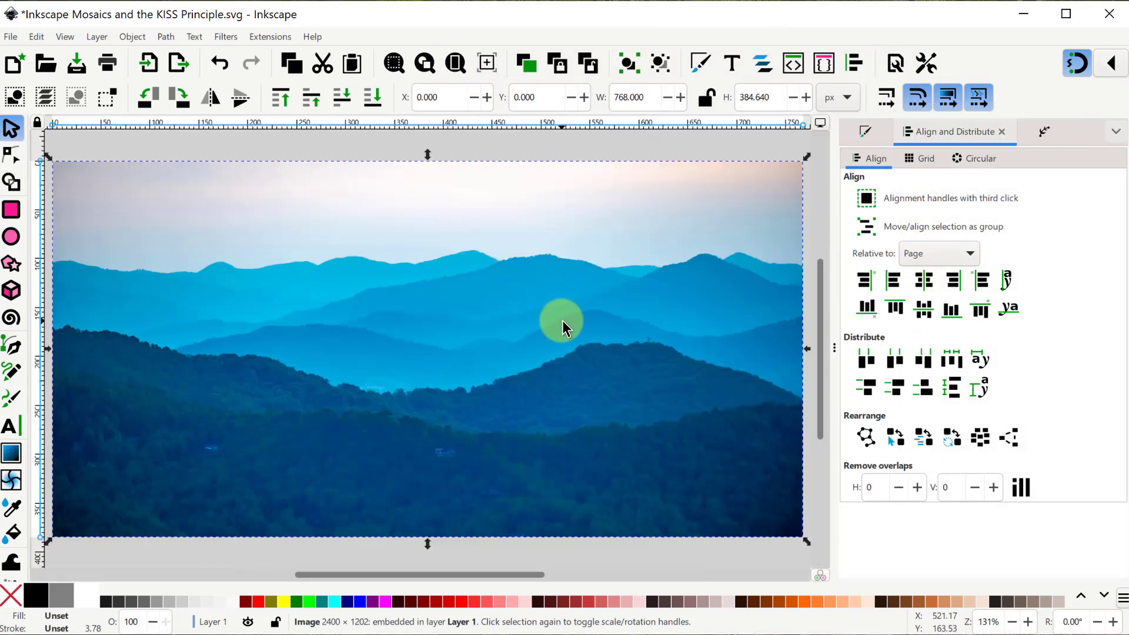
pyautogui.scroll(-1, 562, 320)
# Deselect the photo, choose the Pen tool, and set a fuchsia stroke with no fill
pyautogui.moveTo(578, 519); pyautogui.dragTo(524, 513)
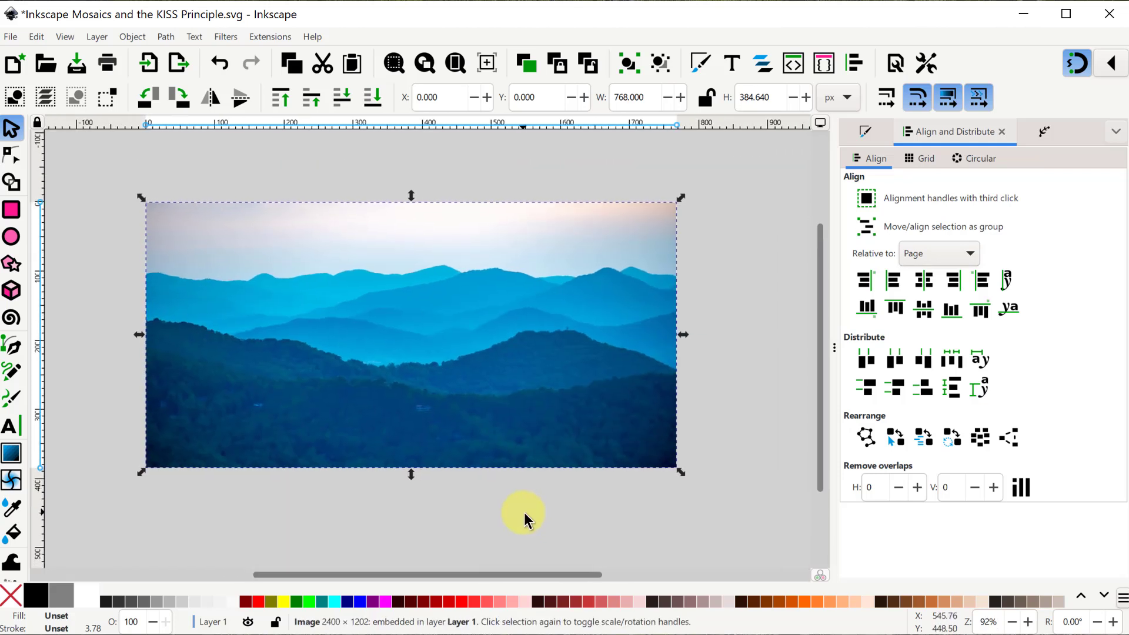
pyautogui.click(524, 513)
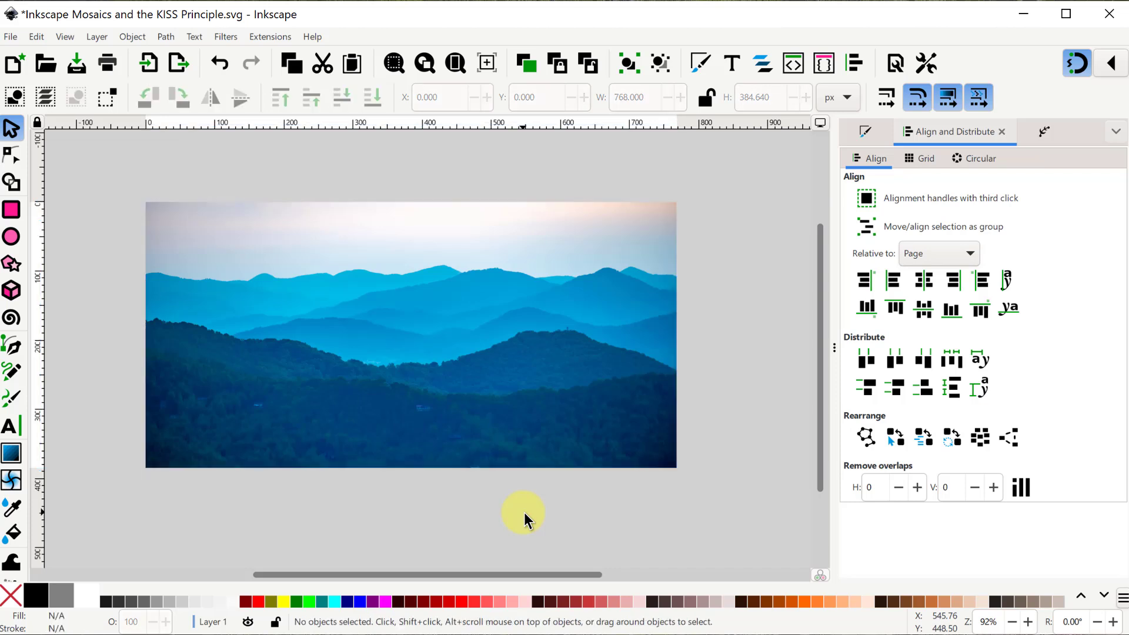
pyautogui.click(14, 347)
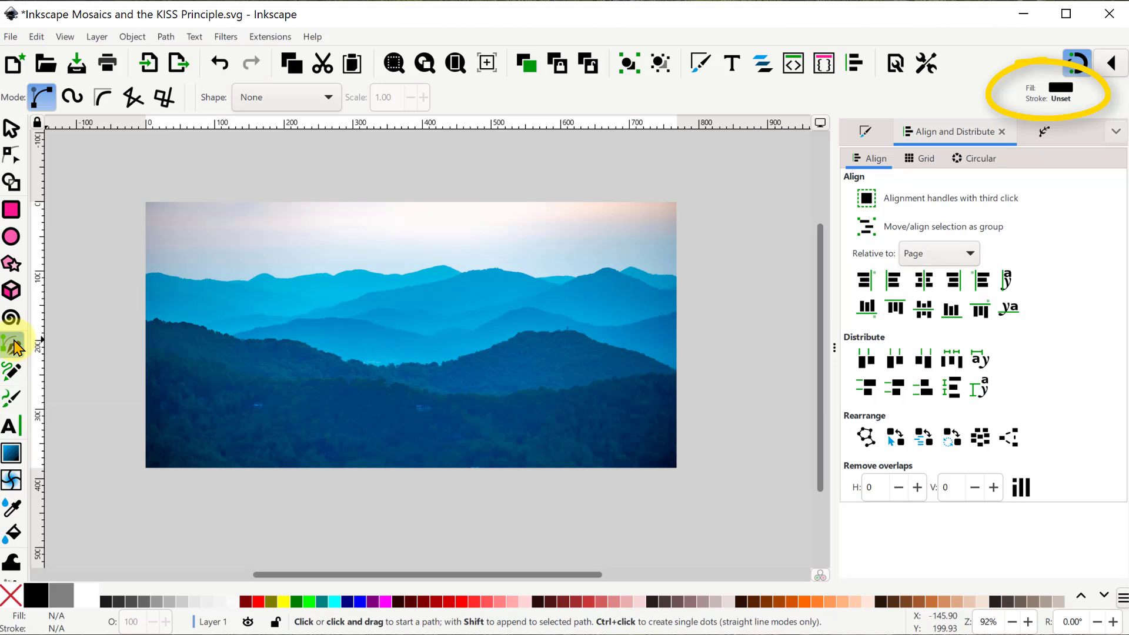
pyautogui.keyDown('shift'); pyautogui.click(385, 601); pyautogui.keyUp('shift')
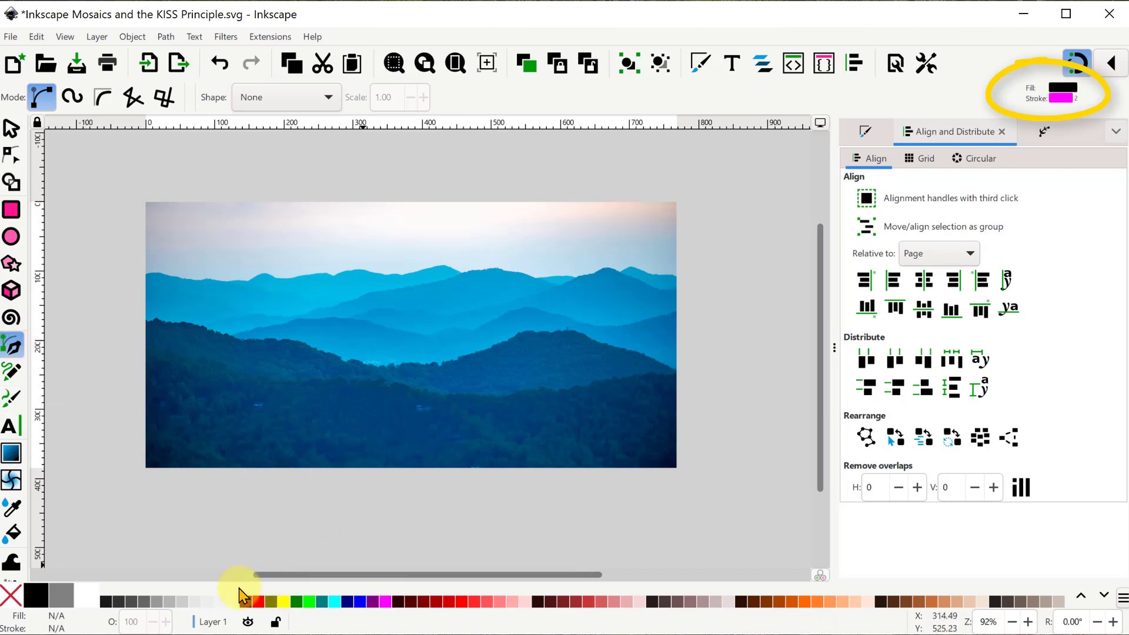
pyautogui.click(17, 597)
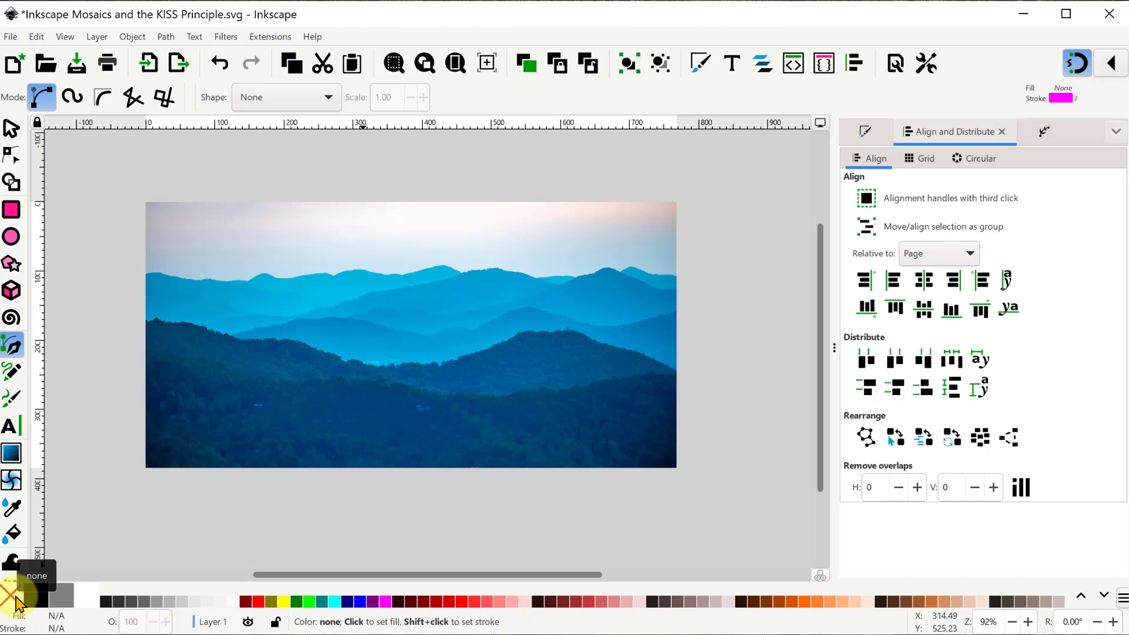
# Turn on snapping and draw a closed fuchsia outline around the photo's four corners
pyautogui.click(1078, 64)
pyautogui.click(147, 201)
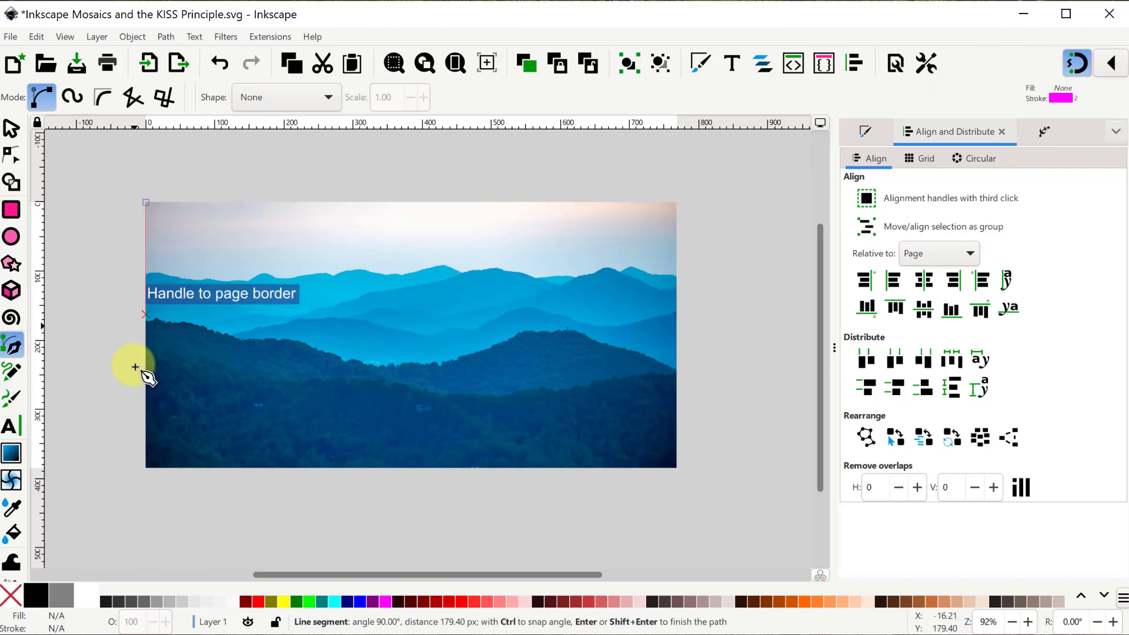
pyautogui.click(146, 468)
pyautogui.click(677, 469)
pyautogui.click(677, 202)
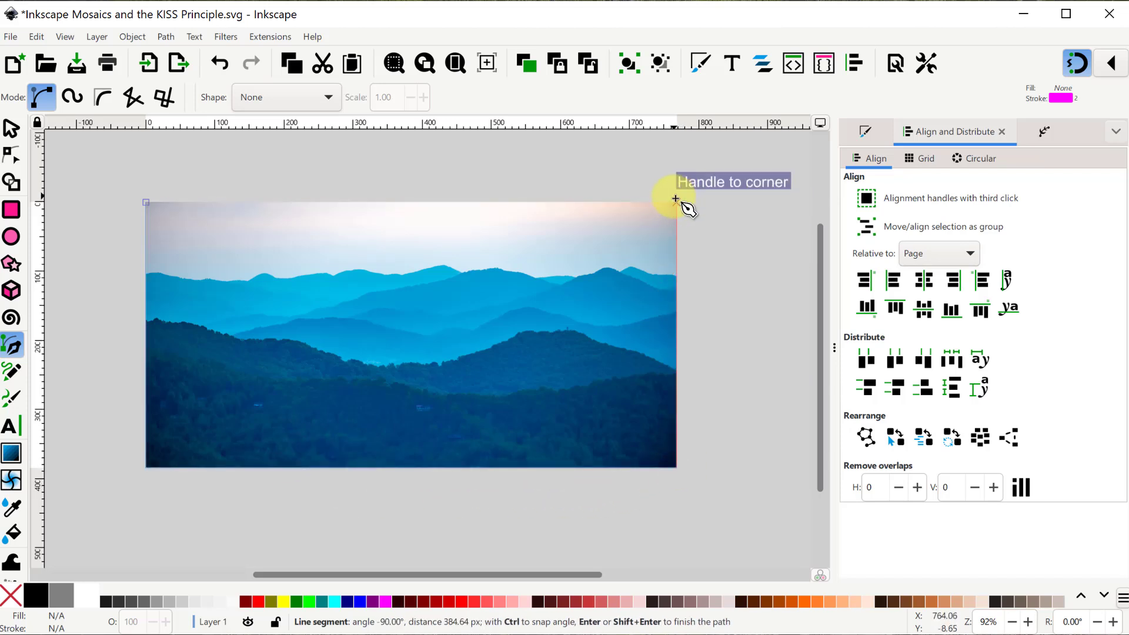
pyautogui.click(147, 202)
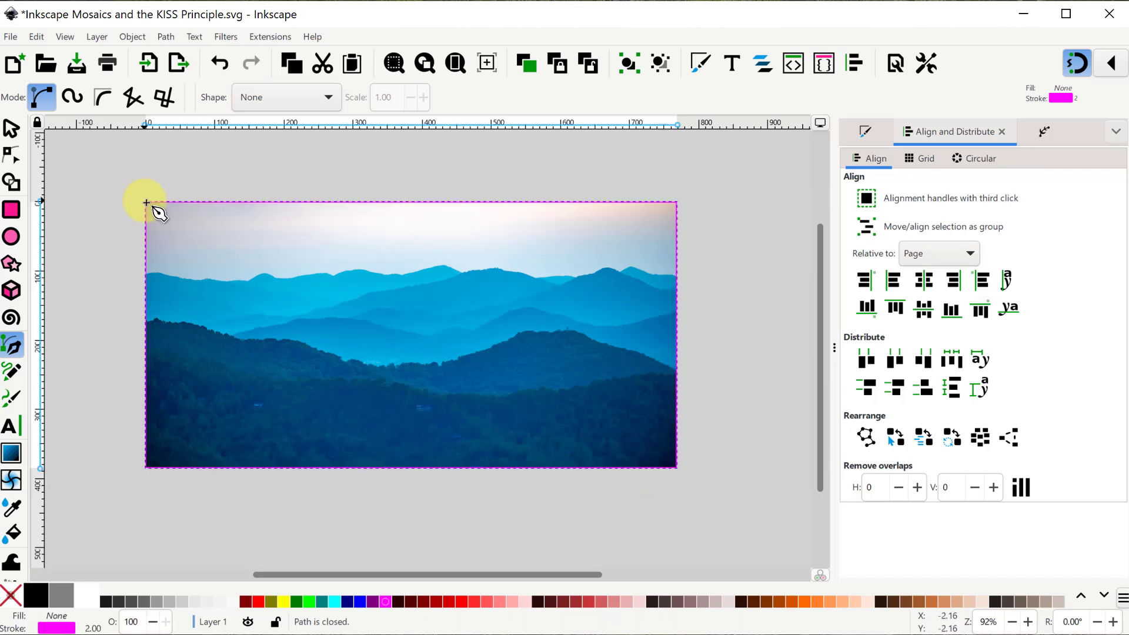
# Trace a ridge line past both photo edges and make its inner nodes smooth
pyautogui.click(95, 342)
pyautogui.click(285, 383)
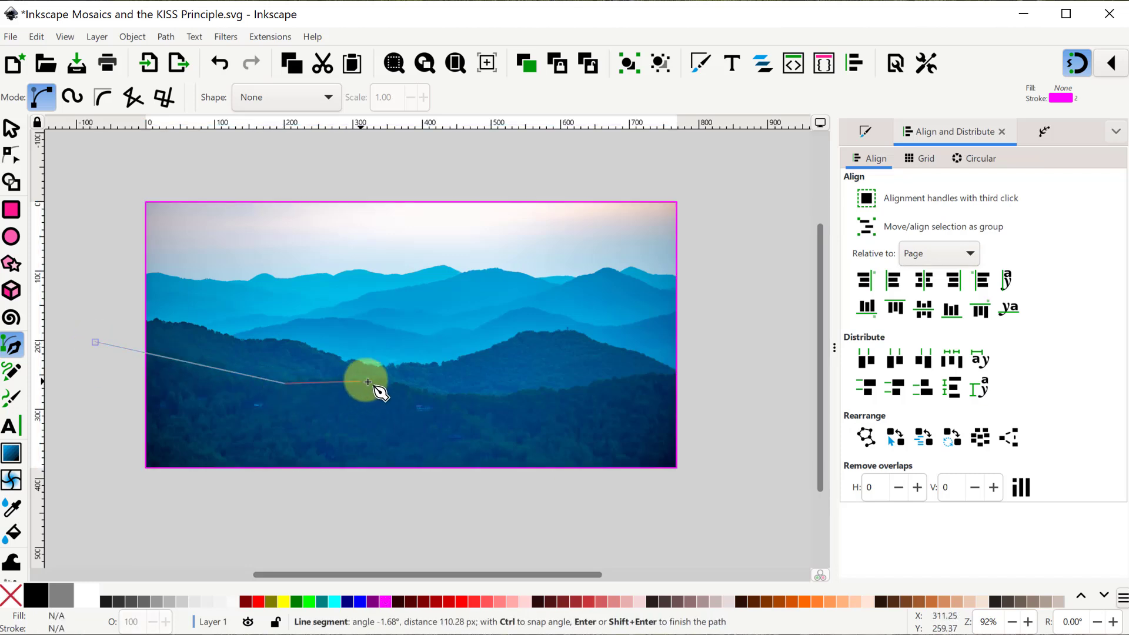
pyautogui.click(377, 376)
pyautogui.click(500, 400)
pyautogui.click(654, 374)
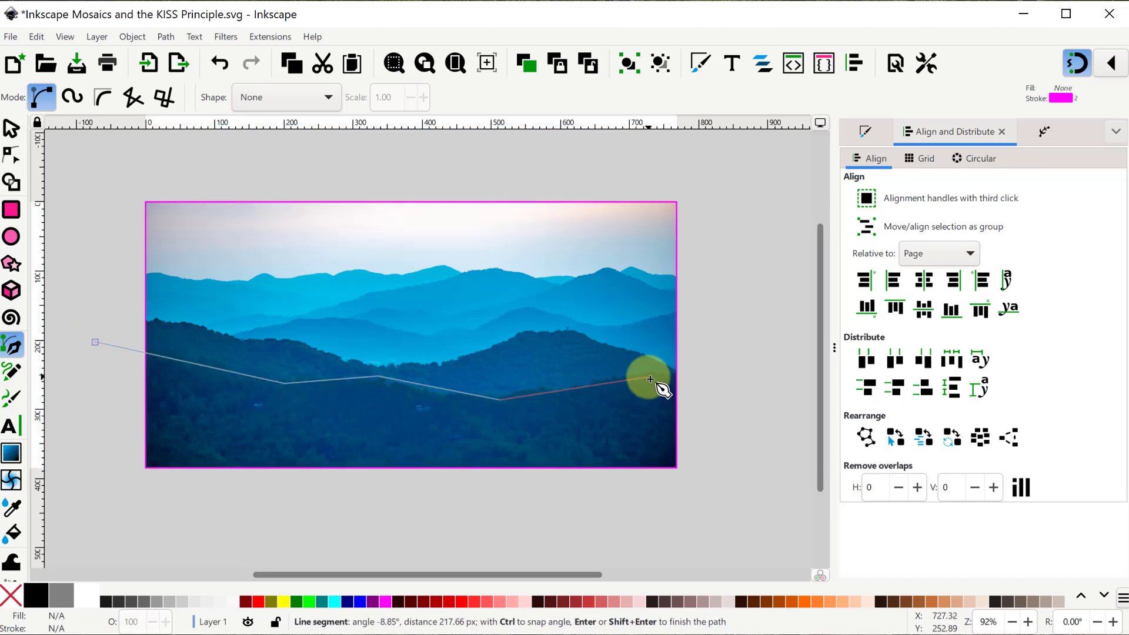
pyautogui.doubleClick(745, 397)
pyautogui.click(11, 155)
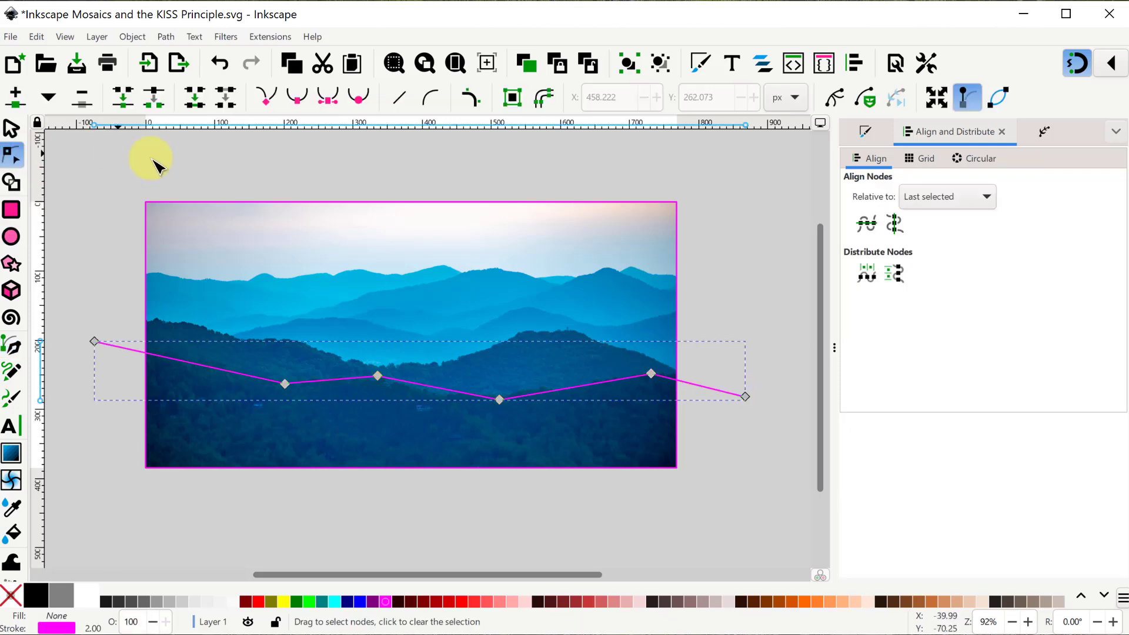
pyautogui.moveTo(188, 168); pyautogui.dragTo(660, 515)
pyautogui.click(298, 97)
pyautogui.click(109, 286)
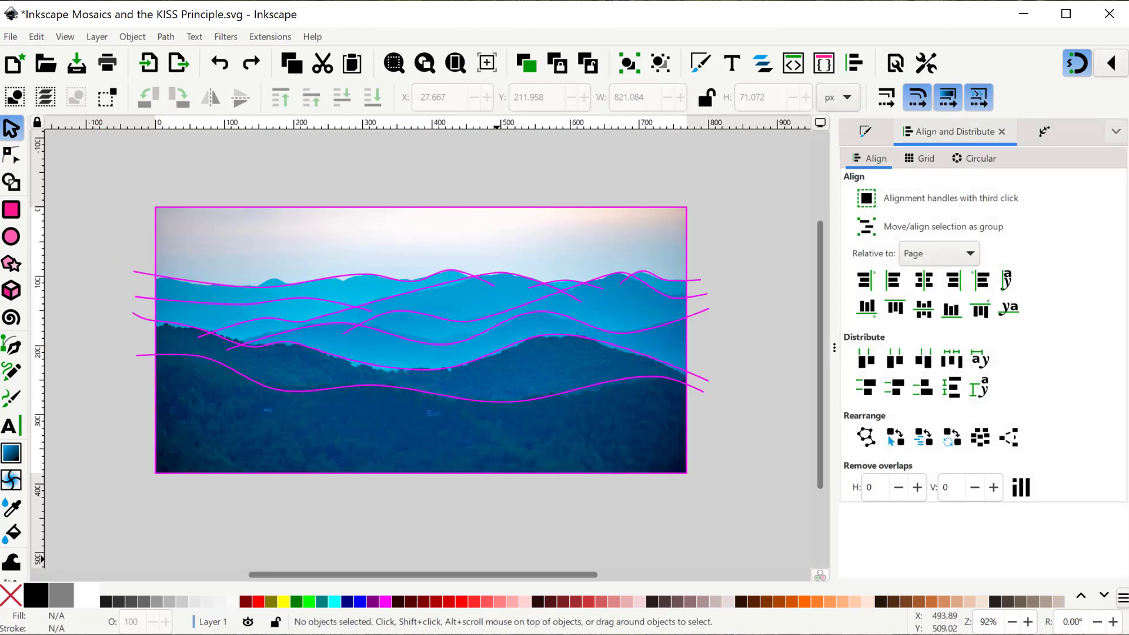
# Move the mountain photo off the page to the left and set a copy of the wavy lines aside
pyautogui.keyDown('ctrl'); pyautogui.scroll(-1, 693, 488); pyautogui.keyUp('ctrl')
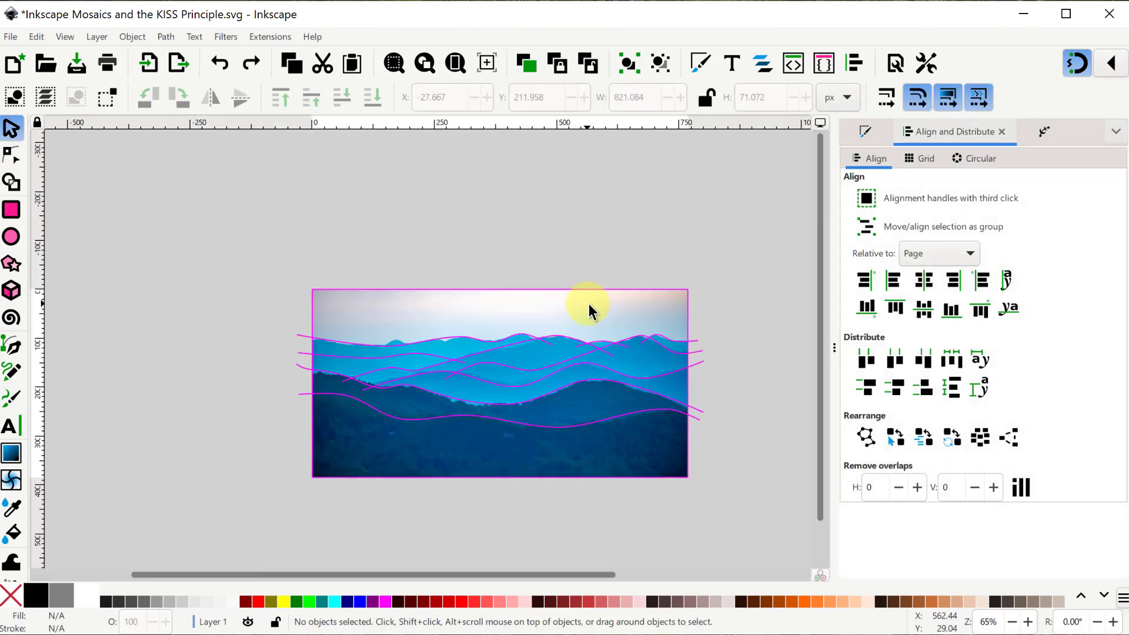
pyautogui.click(590, 305)
pyautogui.moveTo(618, 310); pyautogui.dragTo(201, 344)
pyautogui.click(323, 514)
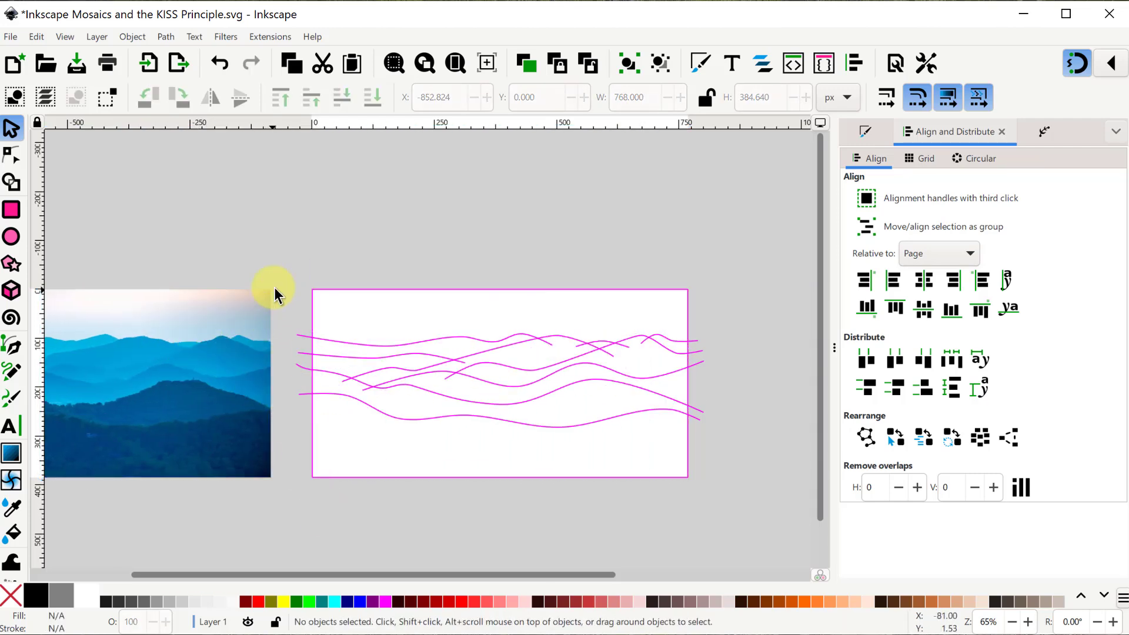
pyautogui.moveTo(277, 266)
pyautogui.mouseDown()
pyautogui.moveTo(340, 345)
pyautogui.moveTo(726, 500)
pyautogui.mouseUp()
pyautogui.moveTo(602, 342); pyautogui.dragTo(177, 561)
pyautogui.click(1078, 63)
# Select the page outline and wavy lines, then sweep them with Shape Builder
pyautogui.moveTo(286, 262)
pyautogui.mouseDown()
pyautogui.moveTo(478, 446)
pyautogui.moveTo(735, 510)
pyautogui.mouseUp()
pyautogui.click(11, 182)
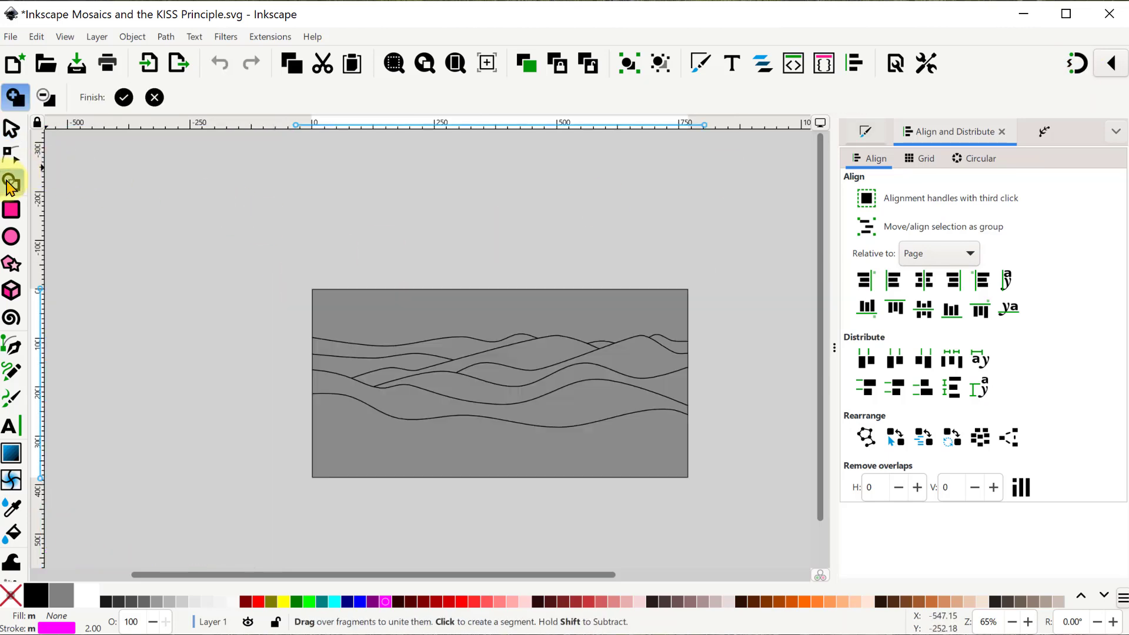
pyautogui.scroll(1, 473, 216)
pyautogui.scroll(-5, 473, 216)
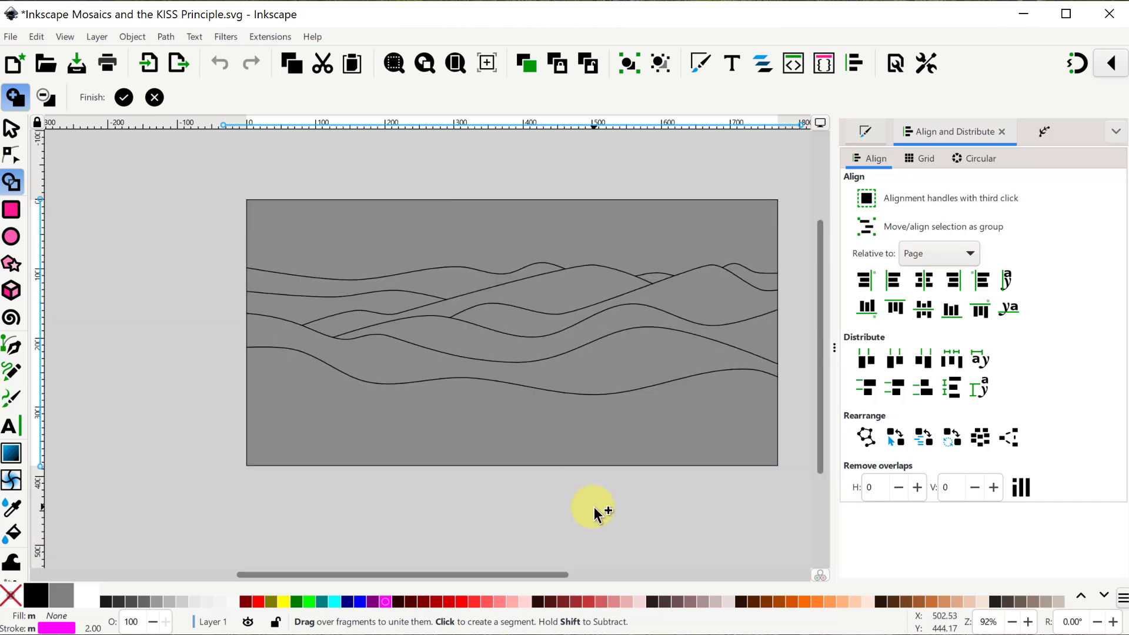
pyautogui.hscroll(2, 592, 507)
pyautogui.moveTo(537, 509)
pyautogui.mouseDown()
pyautogui.moveTo(528, 441)
pyautogui.moveTo(546, 370)
pyautogui.moveTo(698, 334)
pyautogui.moveTo(677, 298)
pyautogui.moveTo(702, 281)
pyautogui.moveTo(396, 279)
pyautogui.moveTo(335, 300)
pyautogui.moveTo(340, 259)
pyautogui.mouseUp()
# Finish the shape build, fill the pieces aqua with no stroke, and lower them to the bottom
pyautogui.click(123, 97)
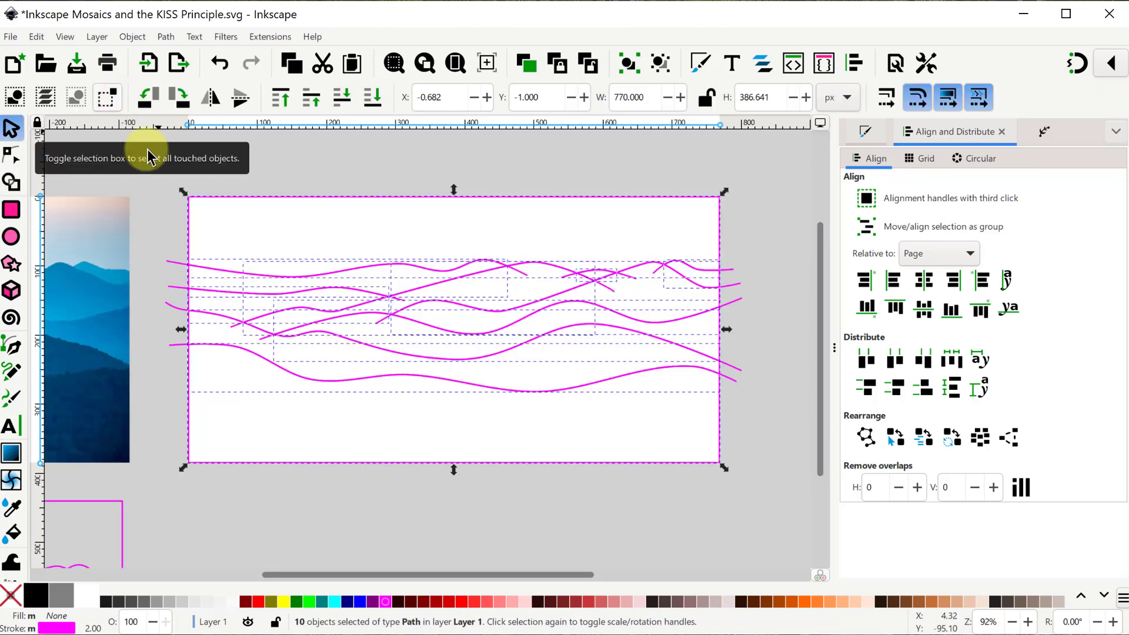
pyautogui.click(336, 601)
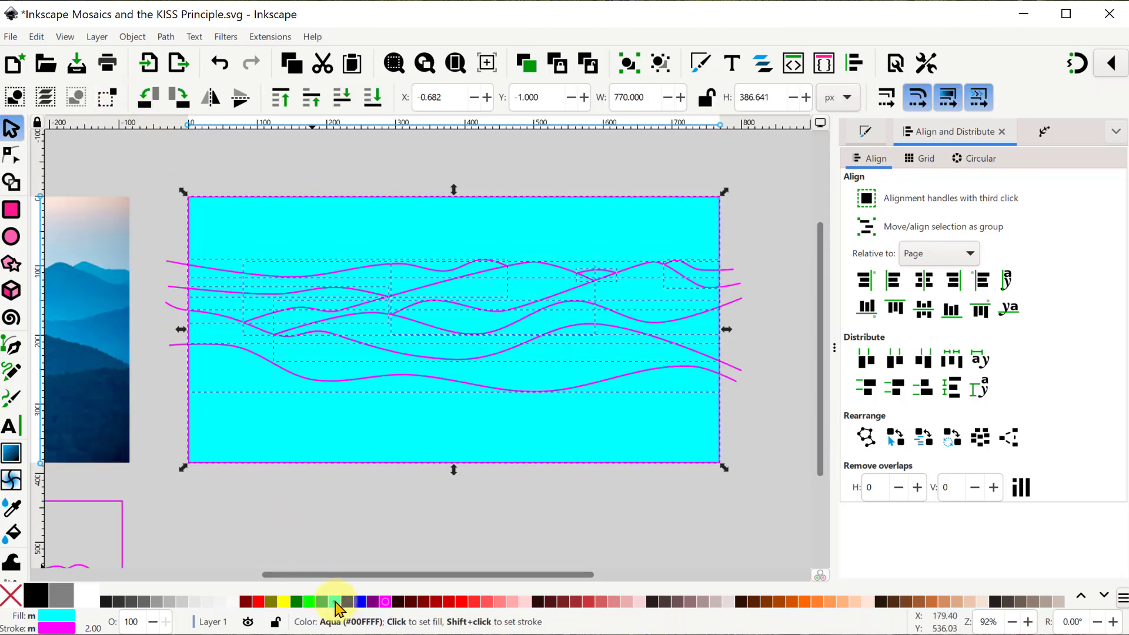
pyautogui.keyDown('shift'); pyautogui.click(10, 597); pyautogui.keyUp('shift')
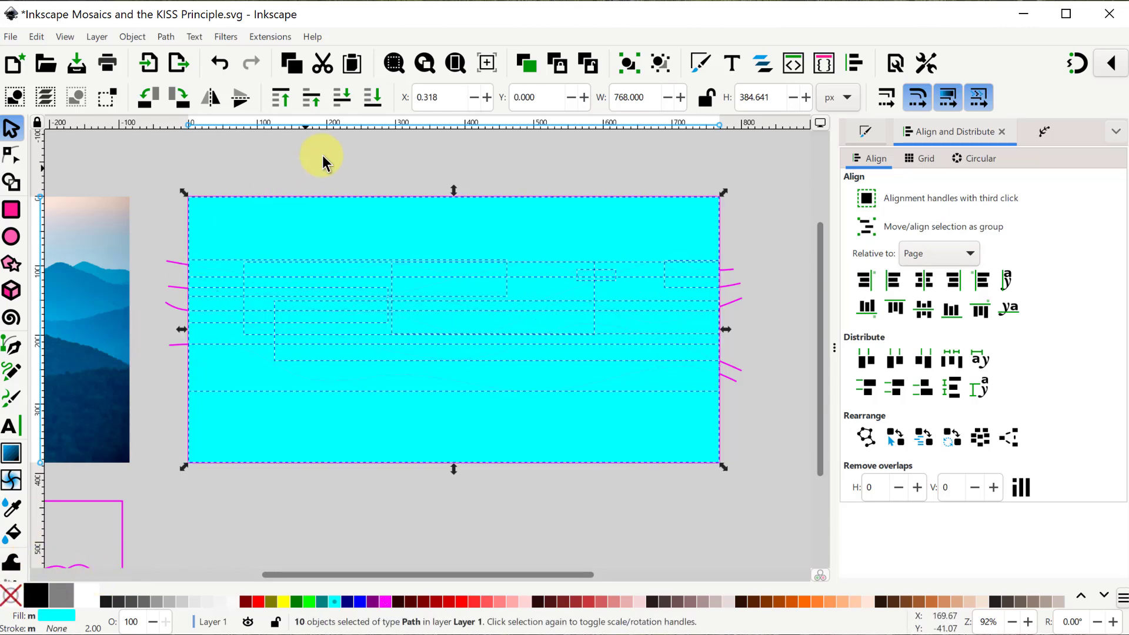
pyautogui.click(373, 98)
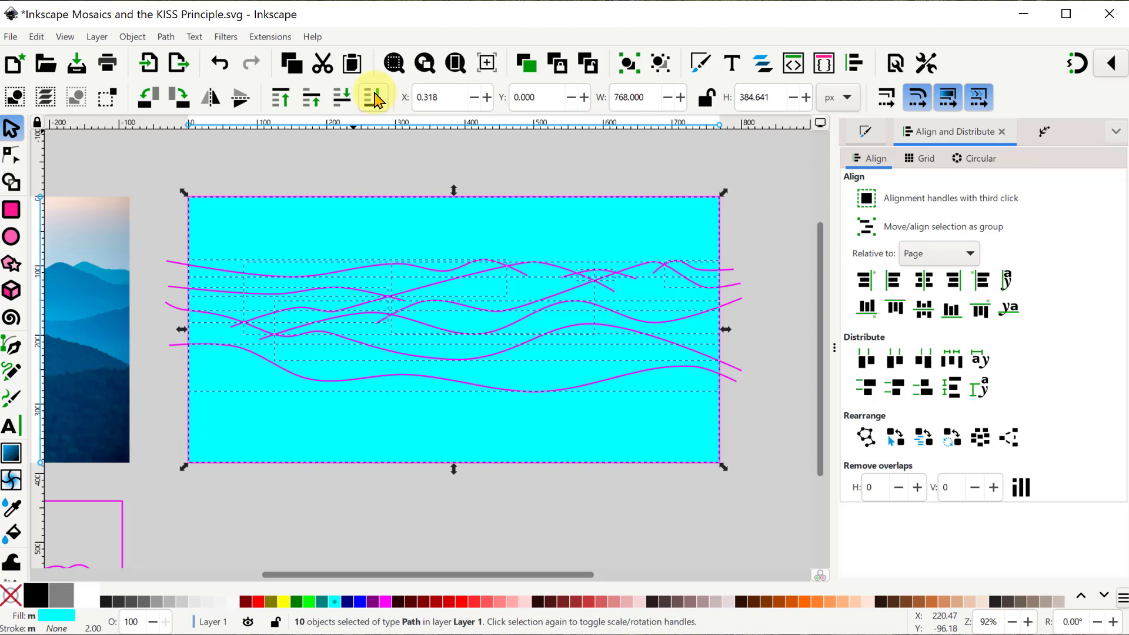
pyautogui.click(540, 470)
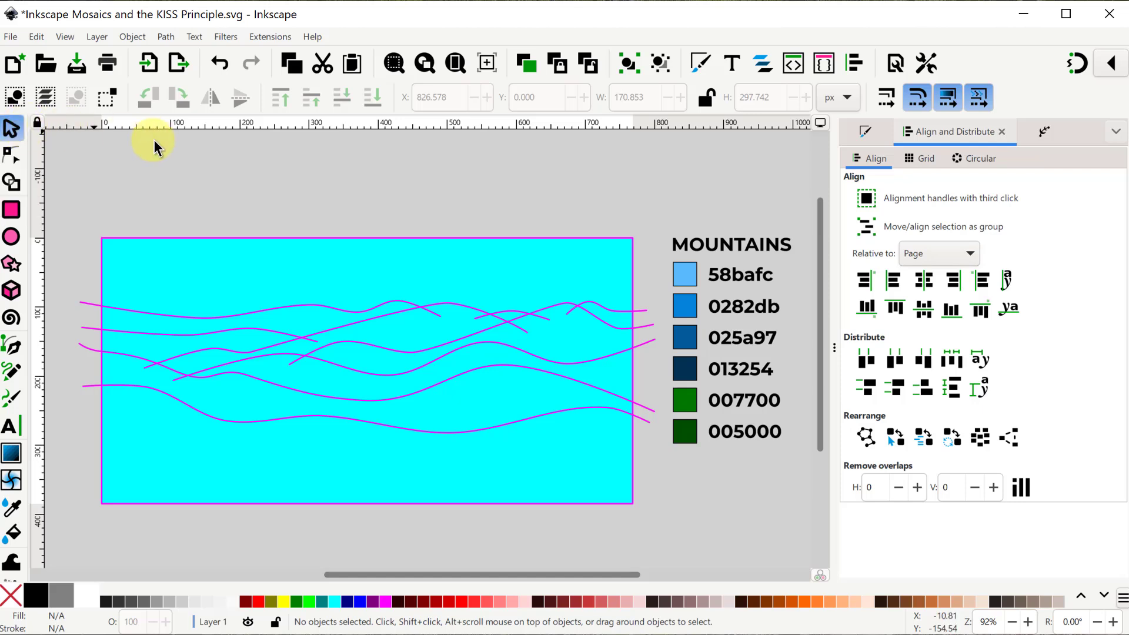
# Fill the lower mountain bands with 005000, 007700, 013254 and 025a97 using the Dropper
pyautogui.click(551, 450)
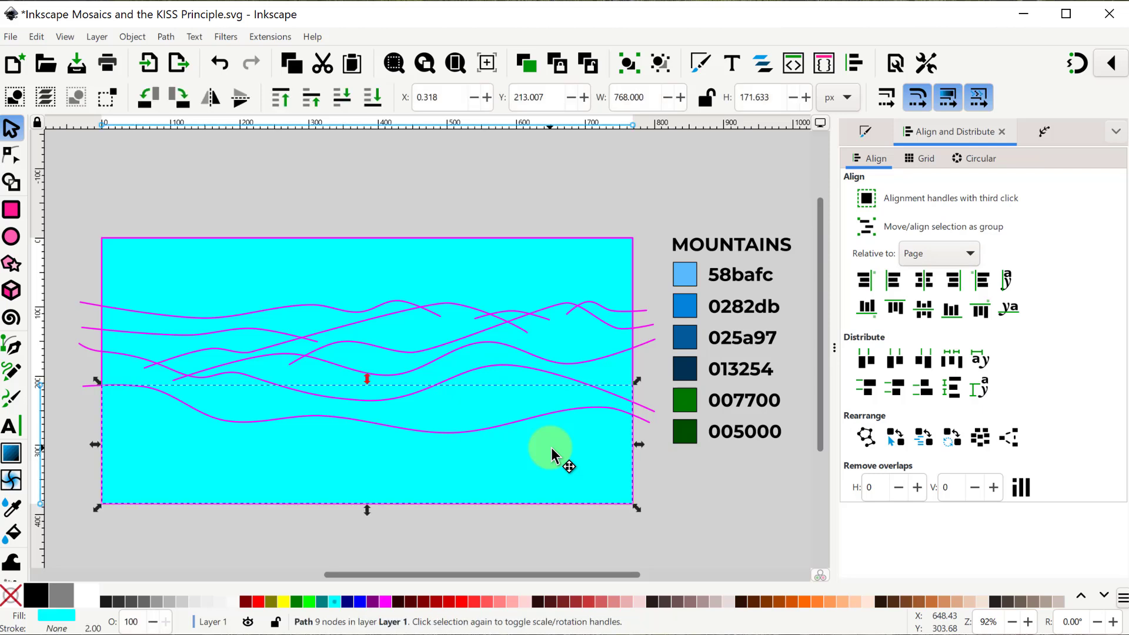
pyautogui.press('d')
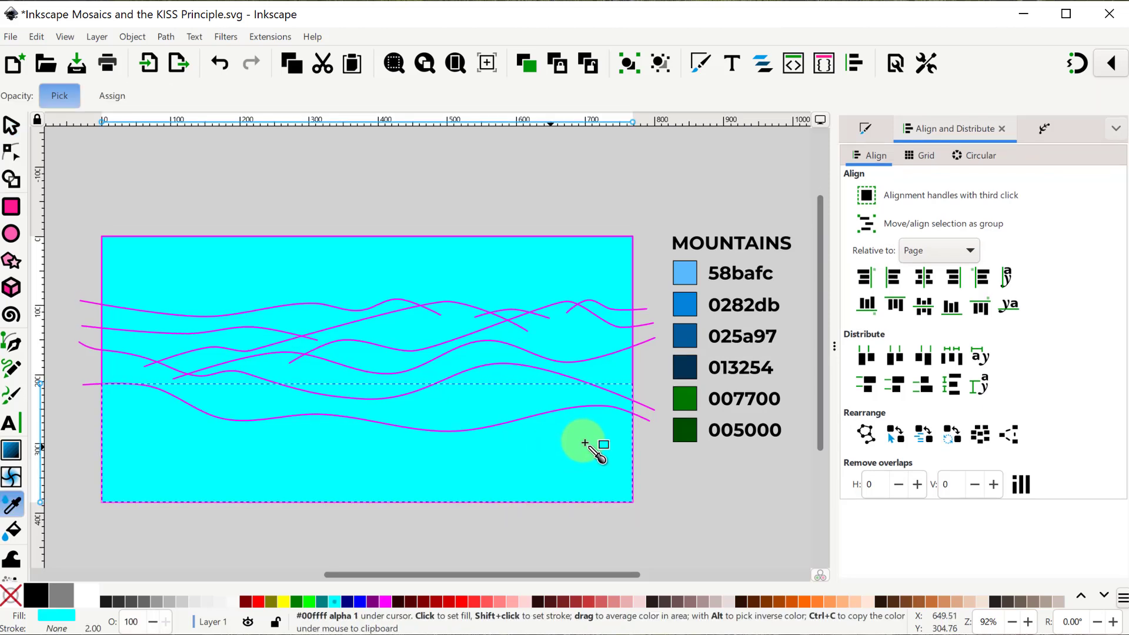
pyautogui.click(689, 435)
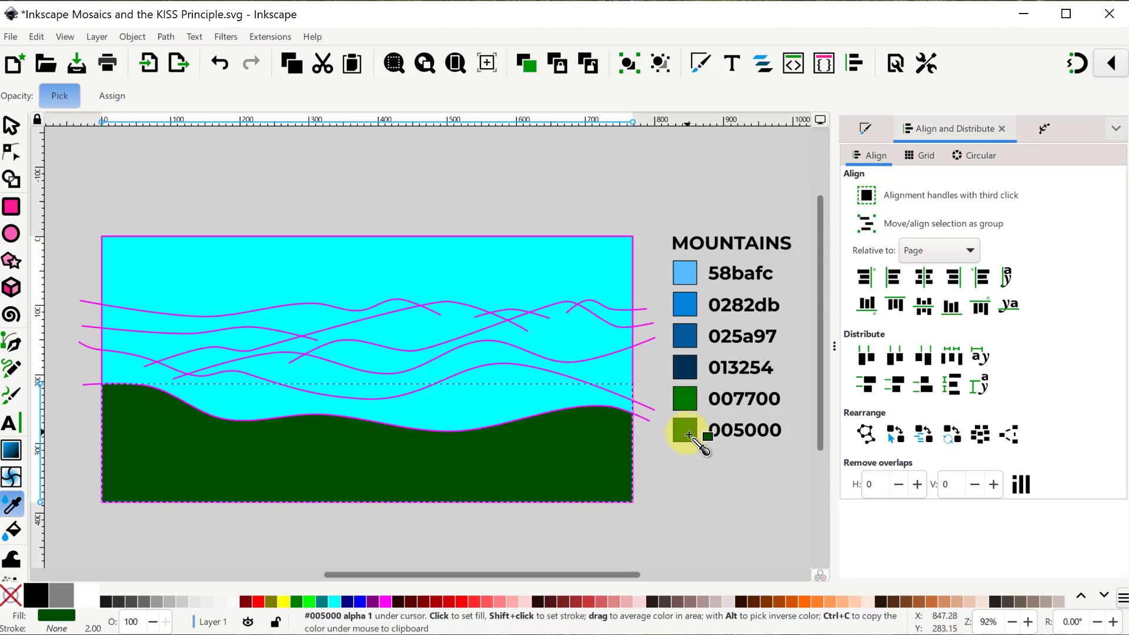
pyautogui.press('s')
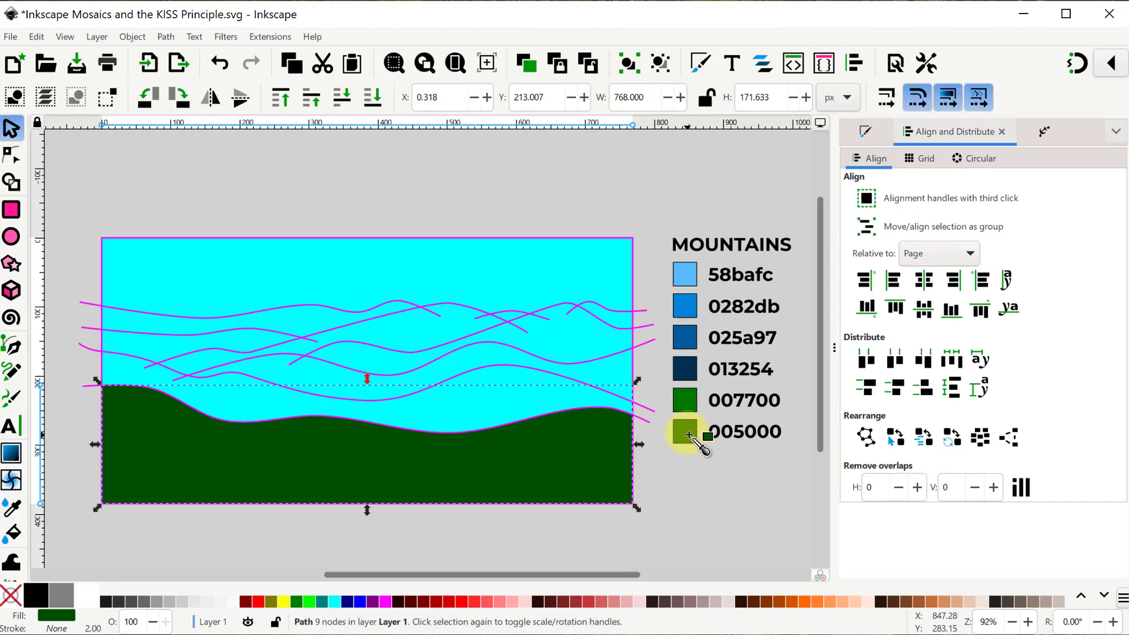
pyautogui.click(496, 398)
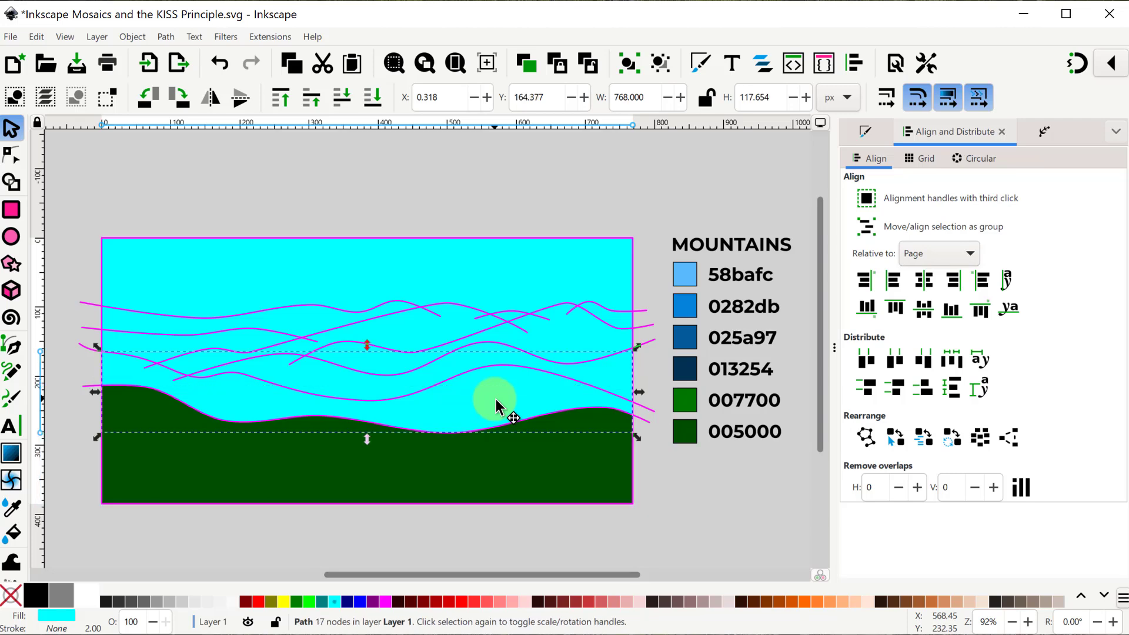
pyautogui.press('d')
pyautogui.click(683, 400)
pyautogui.press('s')
pyautogui.click(625, 372)
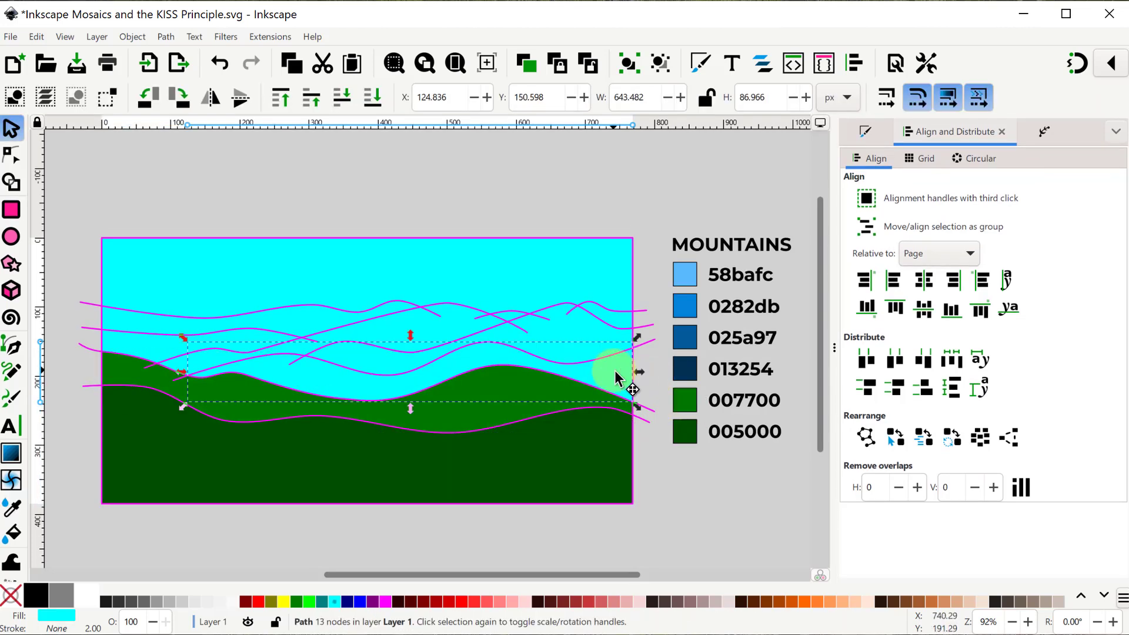
pyautogui.press('d')
pyautogui.click(684, 370)
pyautogui.press('s')
pyautogui.click(595, 343)
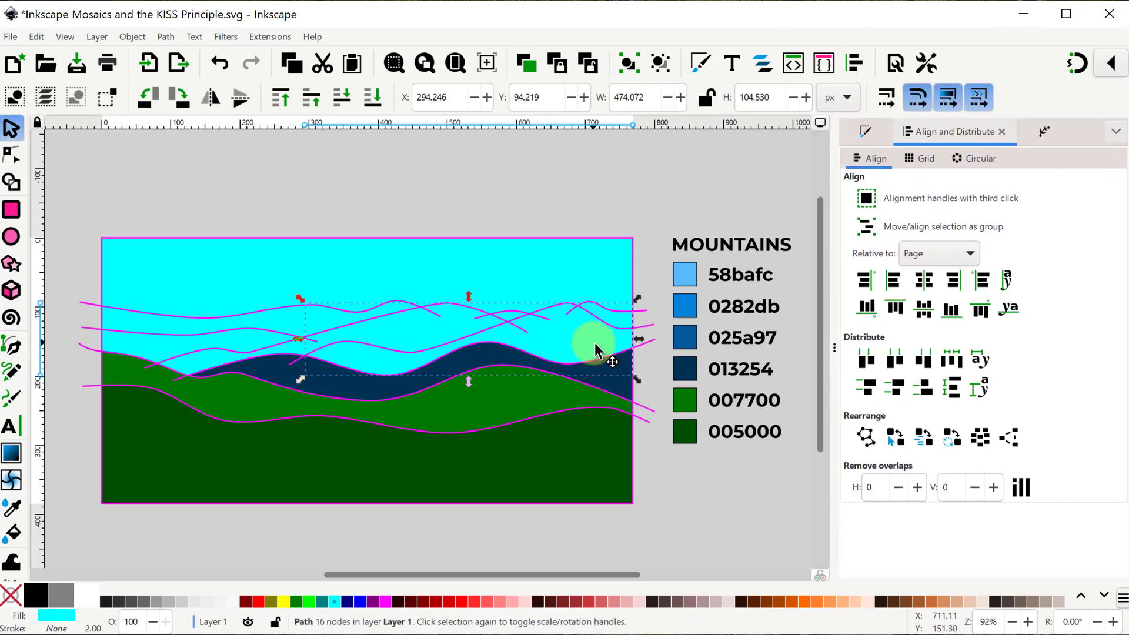
pyautogui.press('d')
pyautogui.click(689, 335)
pyautogui.press('s')
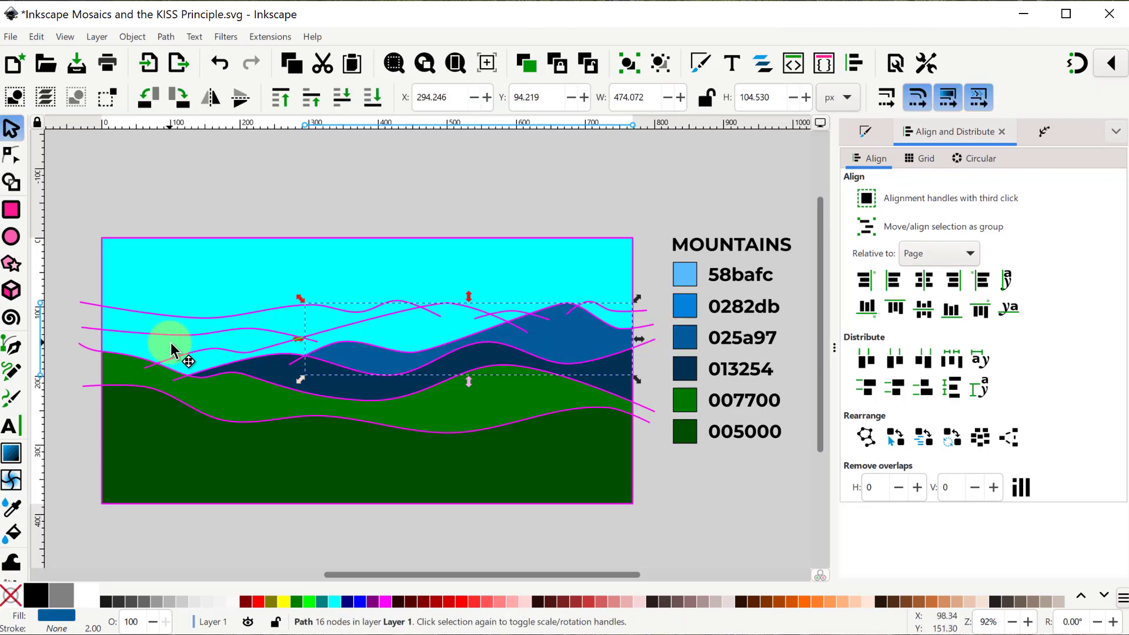
pyautogui.click(171, 342)
pyautogui.press('d')
pyautogui.click(688, 342)
pyautogui.press('s')
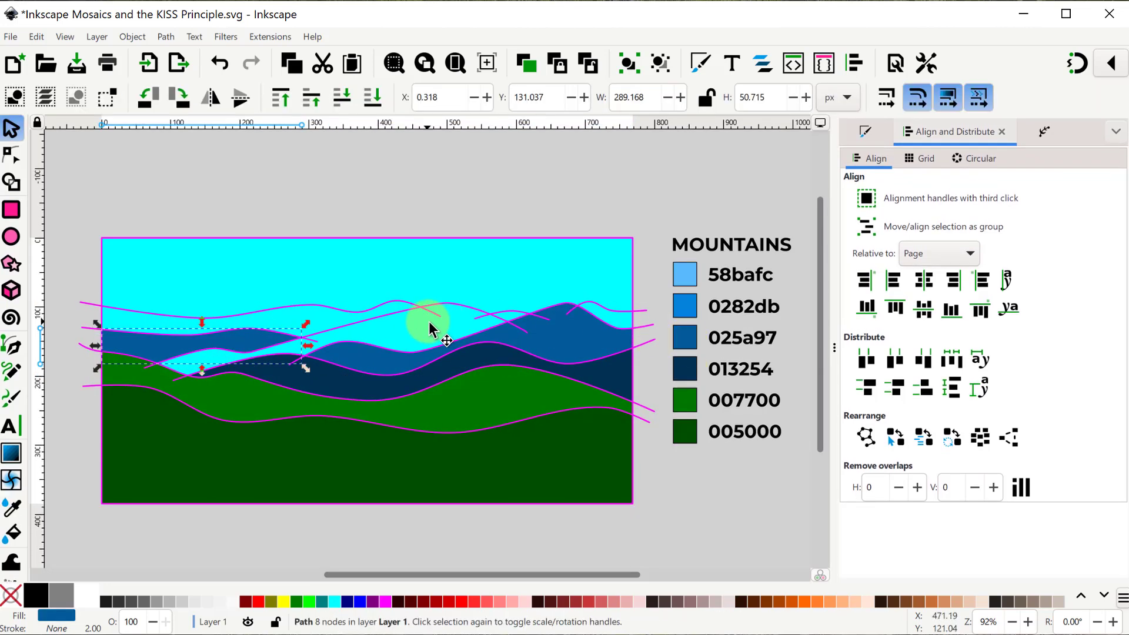
# Fill the upper ridges with 0282db and the farthest pieces with light blue 58bafc
pyautogui.click(434, 323)
pyautogui.press('d')
pyautogui.click(684, 305)
pyautogui.press('s')
pyautogui.click(309, 313)
pyautogui.press('d')
pyautogui.click(688, 272)
pyautogui.press('s')
pyautogui.click(510, 315)
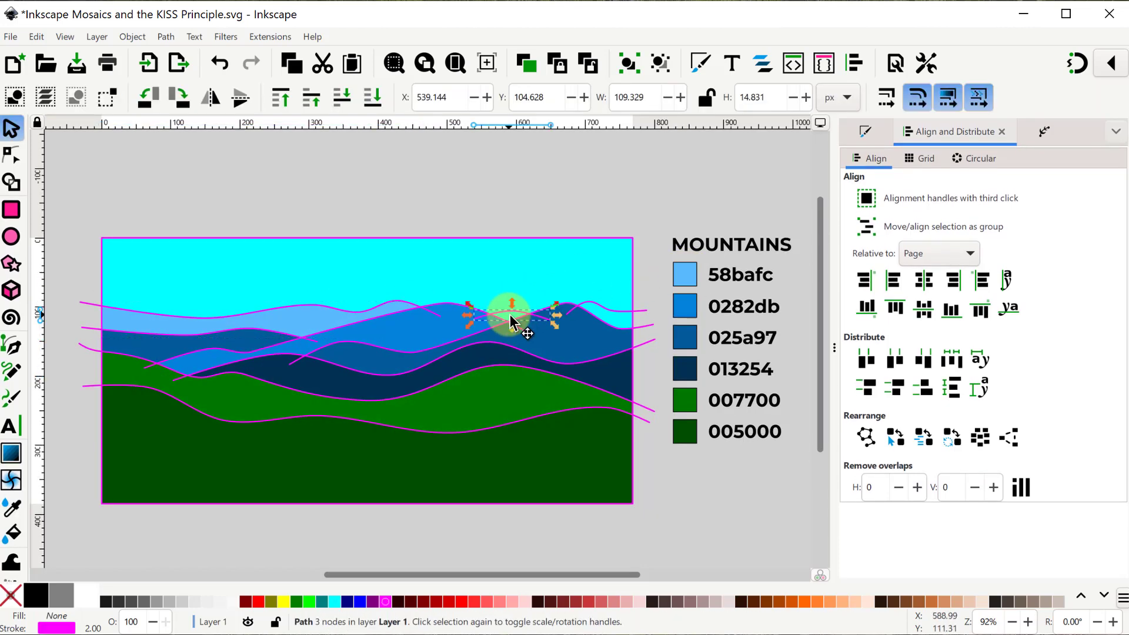
pyautogui.press('d')
pyautogui.click(689, 272)
pyautogui.press('s')
pyautogui.click(609, 315)
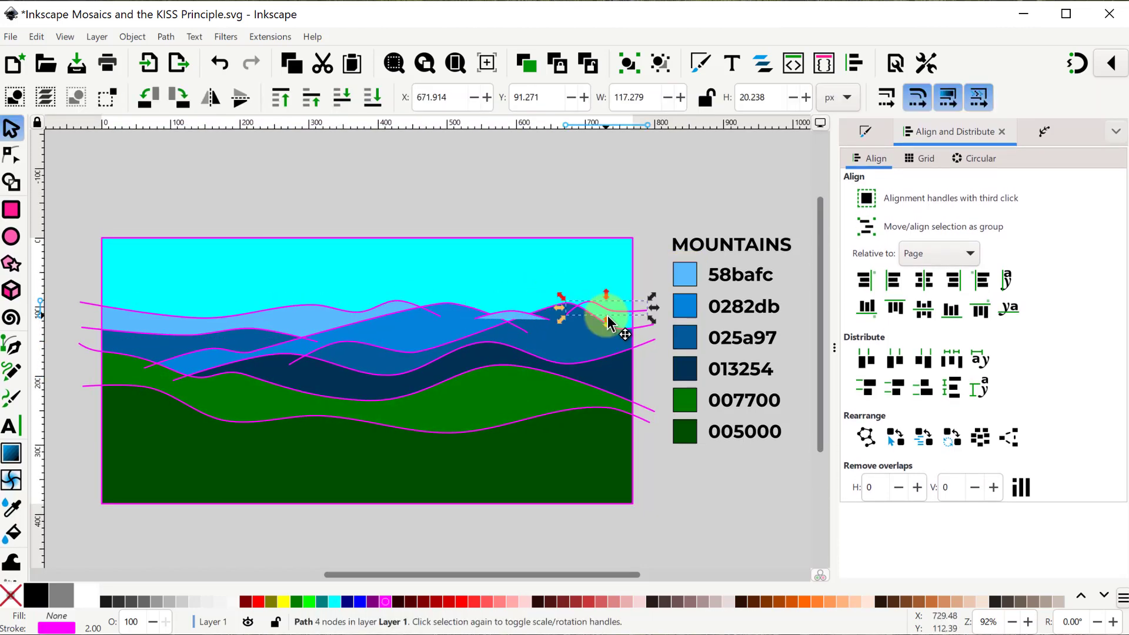
pyautogui.click(621, 323)
pyautogui.click(617, 318)
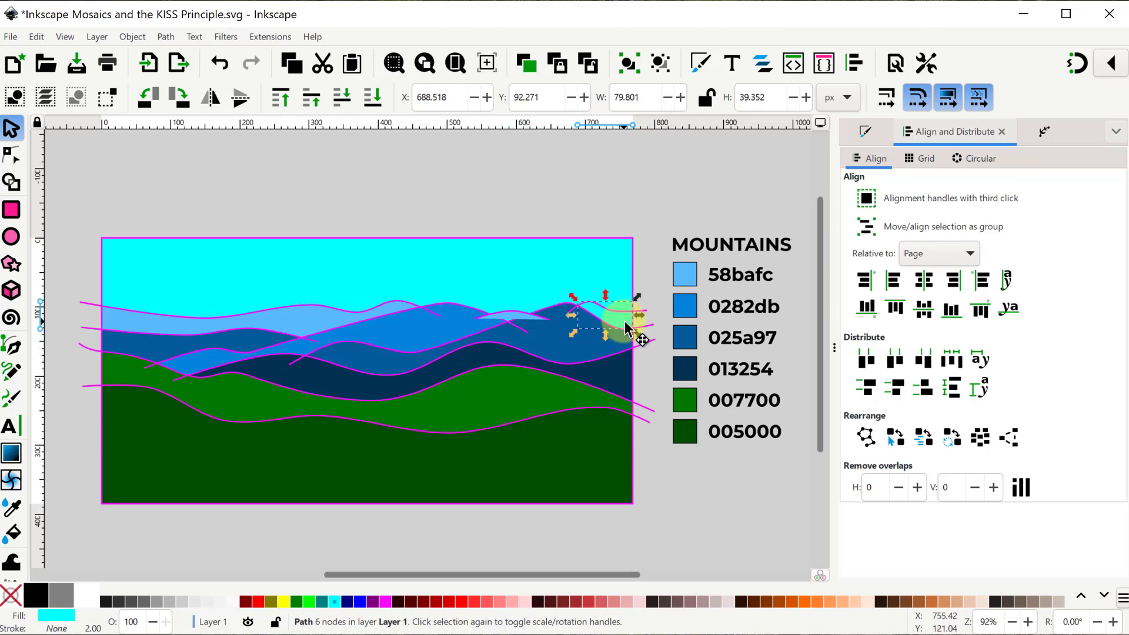
pyautogui.press('d')
pyautogui.click(683, 274)
pyautogui.press('s')
pyautogui.click(567, 201)
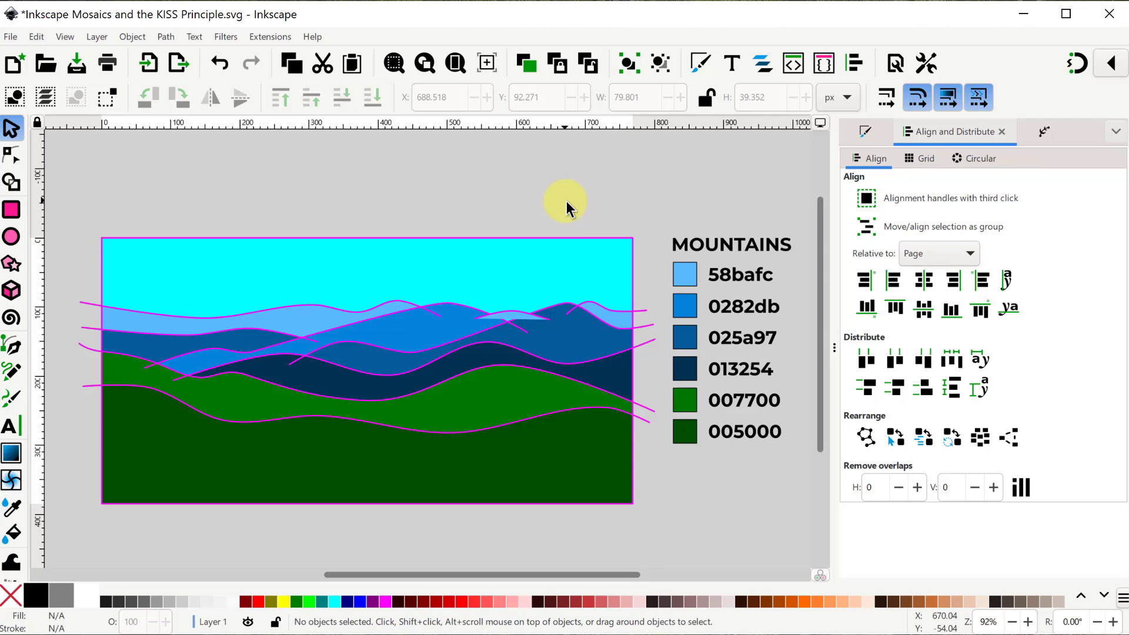
# Remove the stray sliver's fill, colour the lens-shaped piece 58bafc, and fit the page in view
pyautogui.scroll(4, 530, 351)
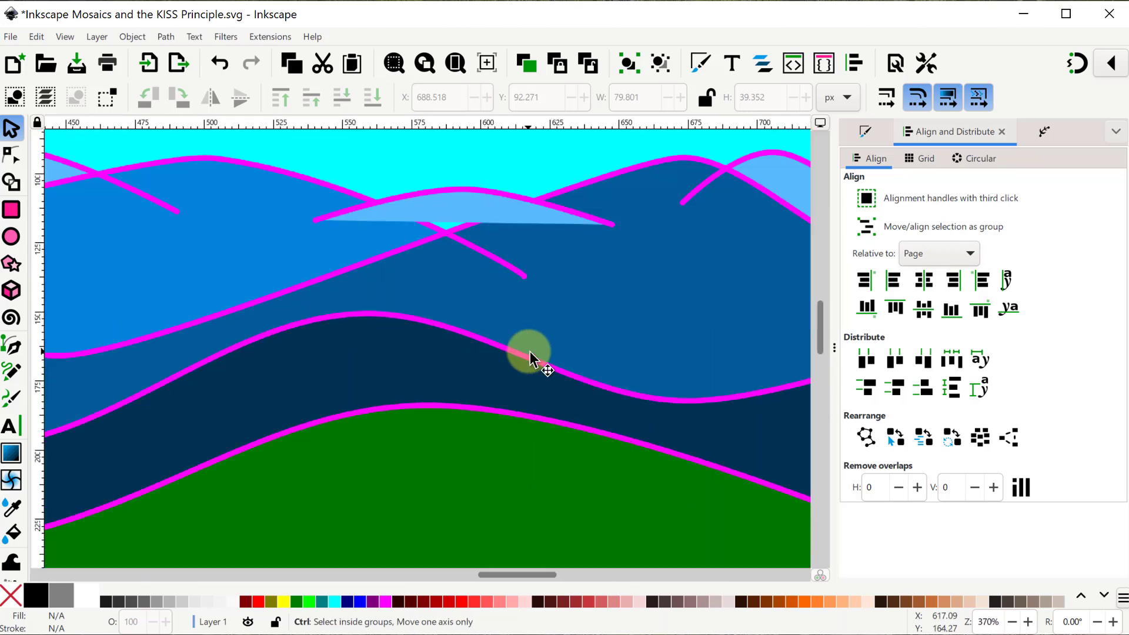
pyautogui.click(484, 203)
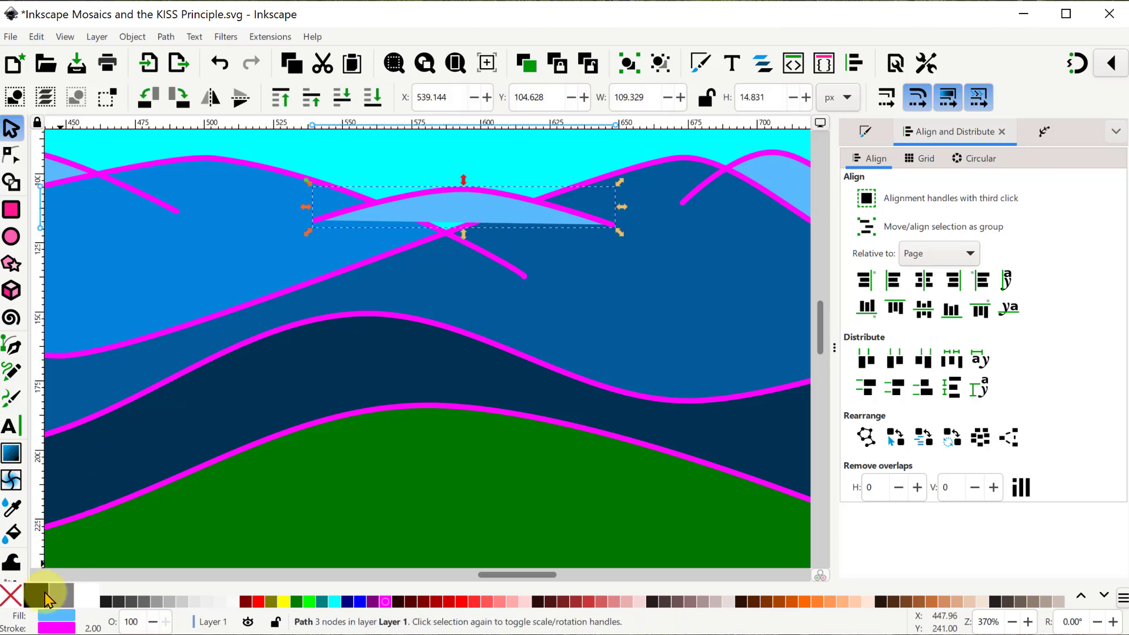
pyautogui.click(10, 596)
pyautogui.click(462, 210)
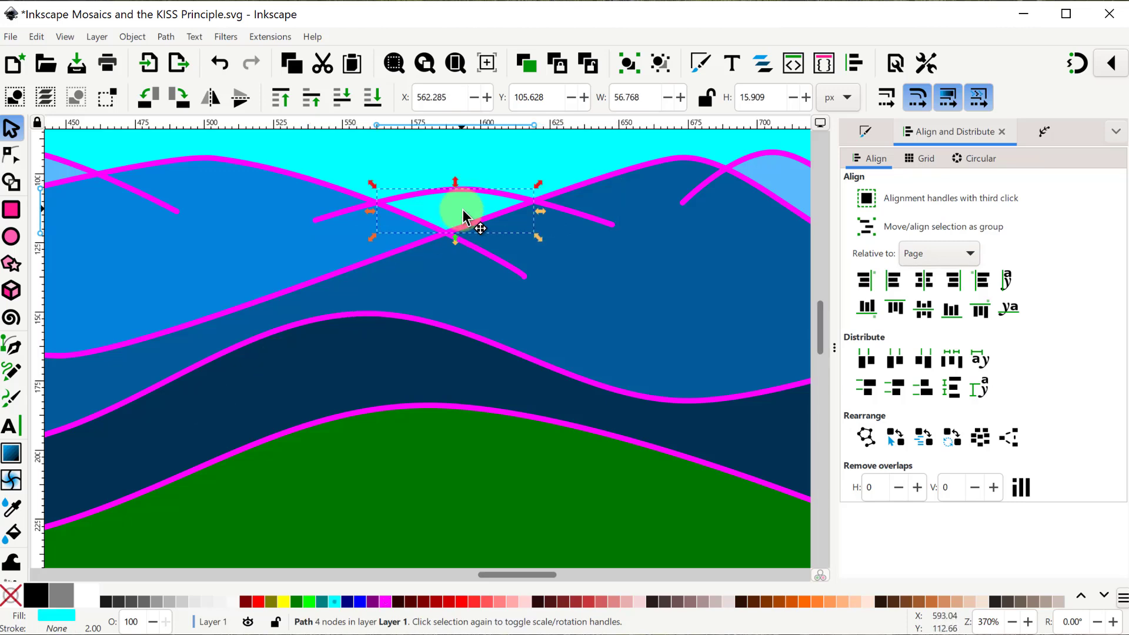
pyautogui.press('d')
pyautogui.click(785, 175)
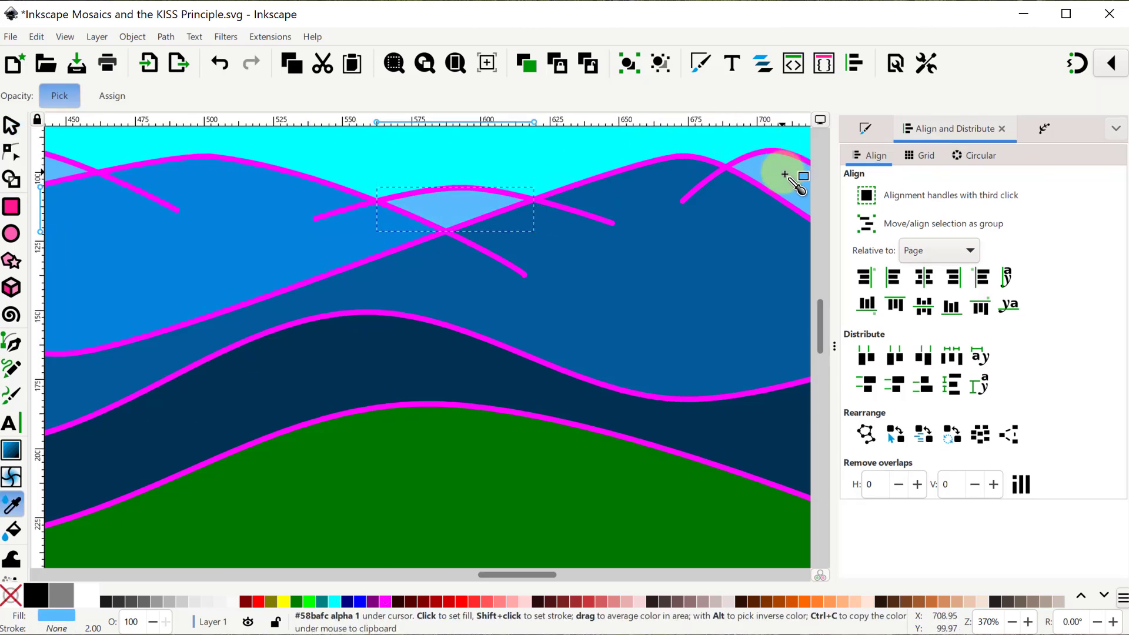
pyautogui.press('s')
pyautogui.press('5')
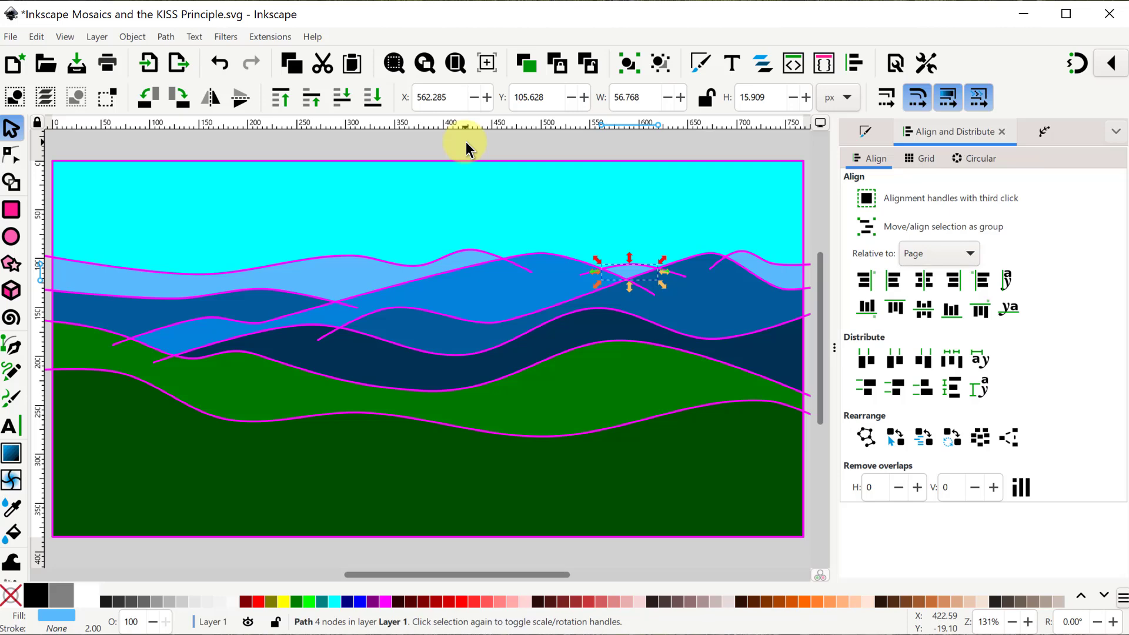
# Select all the coloured mountain paths and move them down-left off the page
pyautogui.press('Escape')
pyautogui.press('4')
pyautogui.moveTo(348, 207)
pyautogui.mouseDown()
pyautogui.moveTo(510, 330)
pyautogui.moveTo(677, 417)
pyautogui.mouseUp()
pyautogui.moveTo(549, 292); pyautogui.dragTo(204, 566)
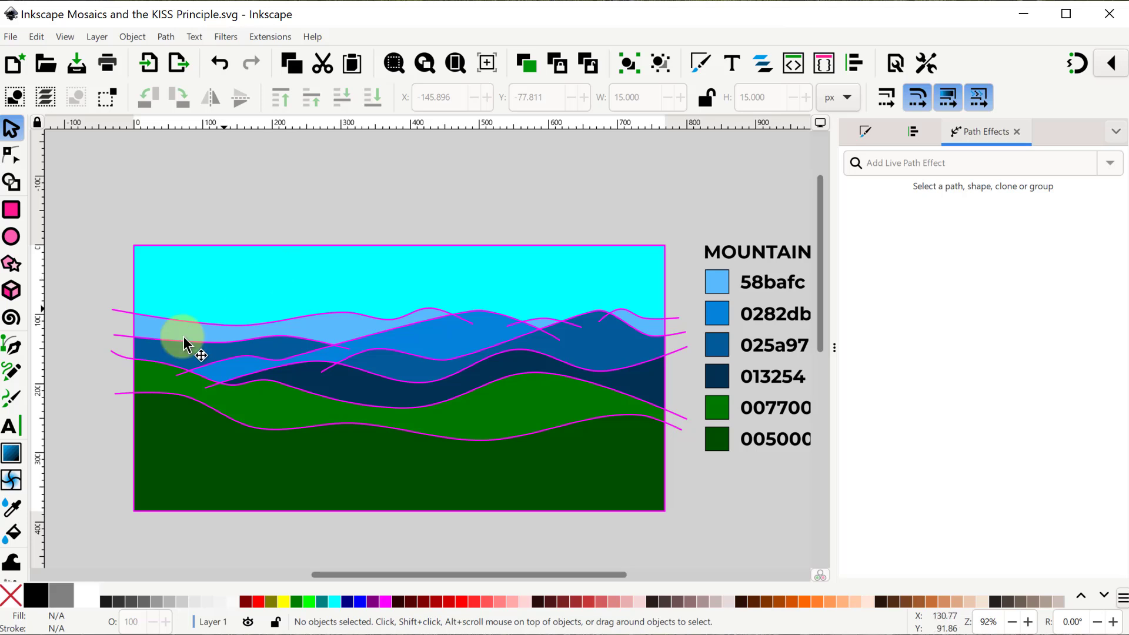
# Draw a straight horizontal line above the artwork with the Pen tool
pyautogui.click(11, 346)
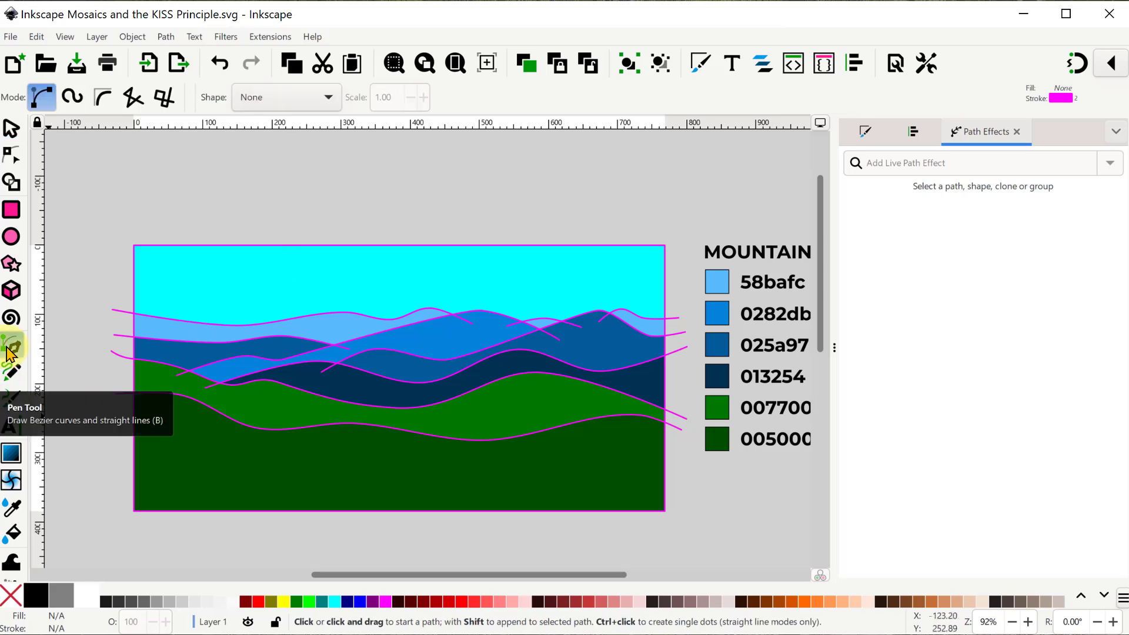
pyautogui.click(221, 192)
pyautogui.doubleClick(463, 194)
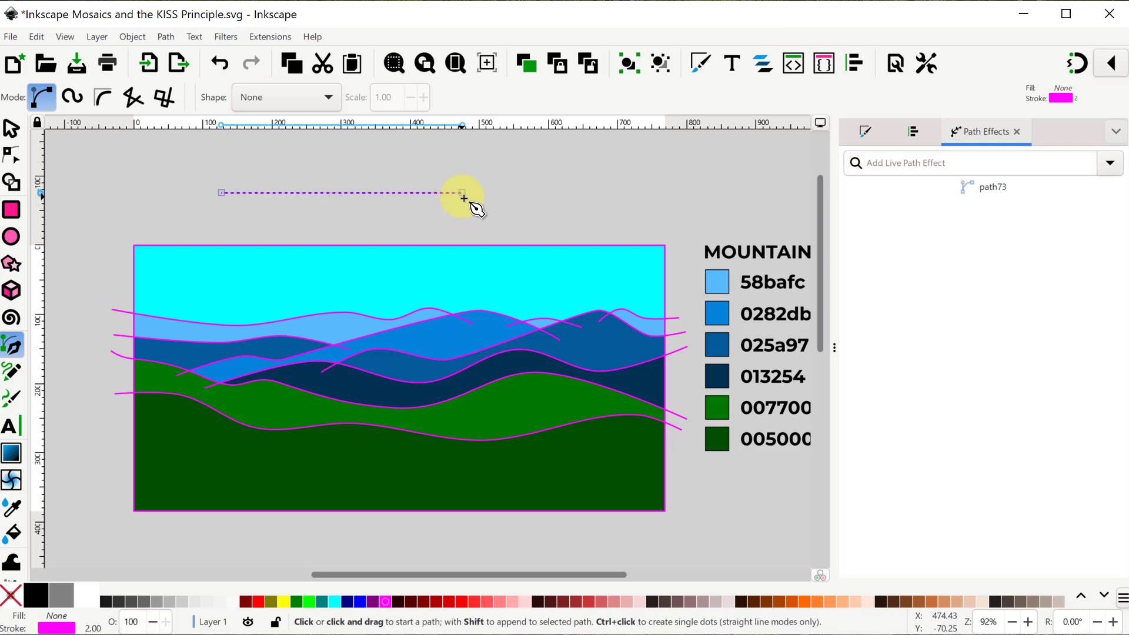
pyautogui.click(12, 127)
# Draw a 20 × 20 px black square with no stroke
pyautogui.click(12, 211)
pyautogui.moveTo(82, 177); pyautogui.dragTo(114, 212)
pyautogui.click(12, 127)
pyautogui.click(37, 597)
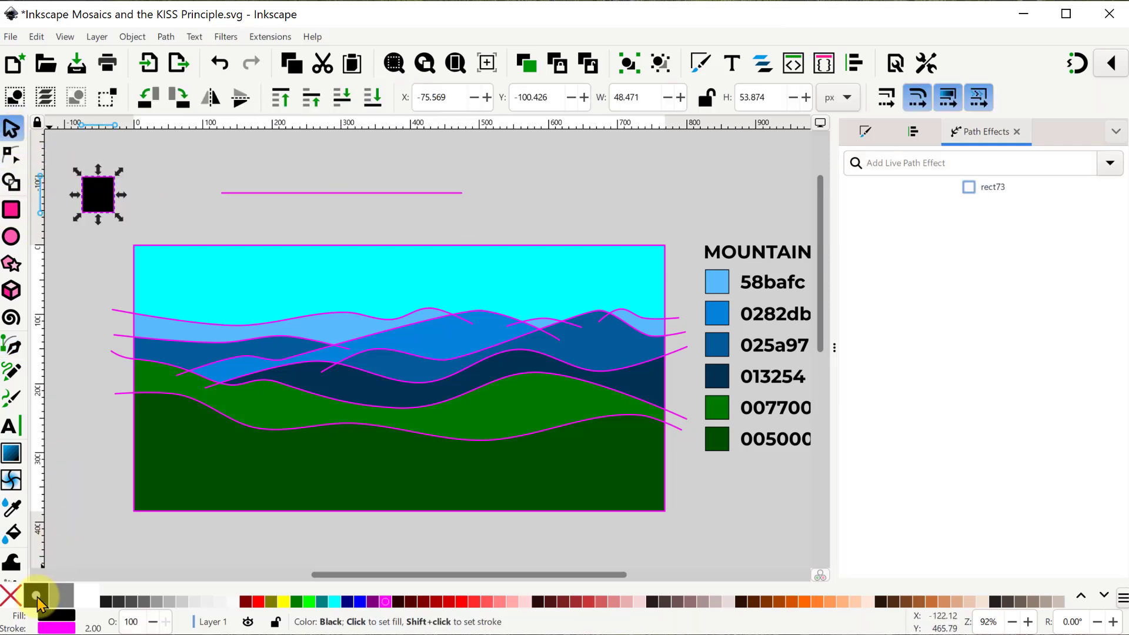
pyautogui.keyDown('shift'); pyautogui.click(10, 596); pyautogui.keyUp('shift')
pyautogui.click(632, 97)
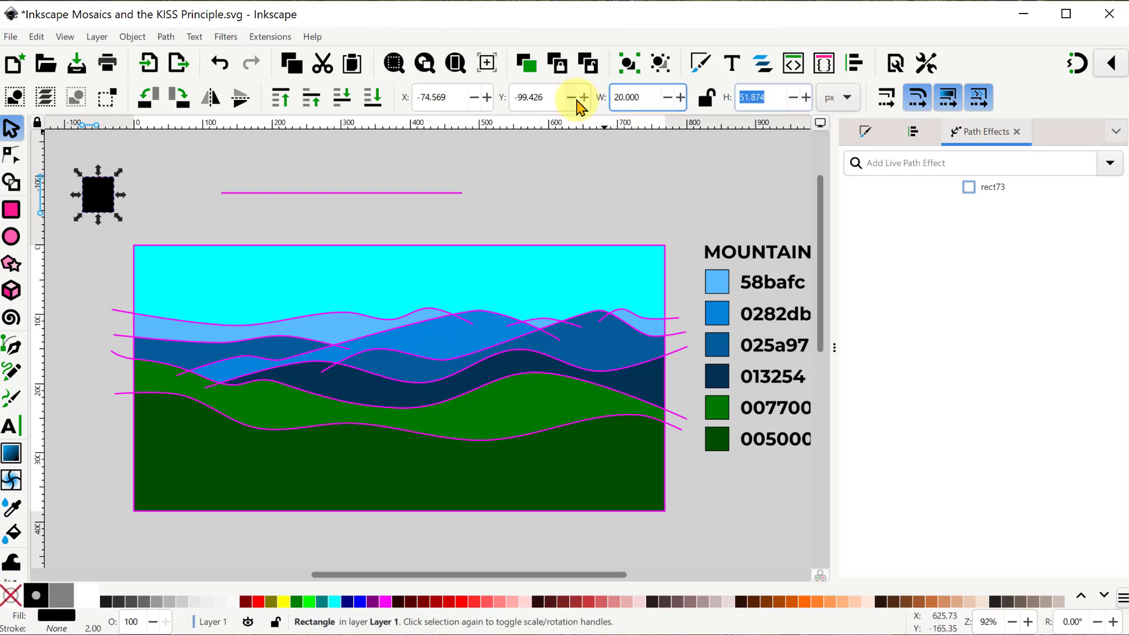
pyautogui.write('20')
pyautogui.press('Tab')
pyautogui.write('20')
pyautogui.press('Return')
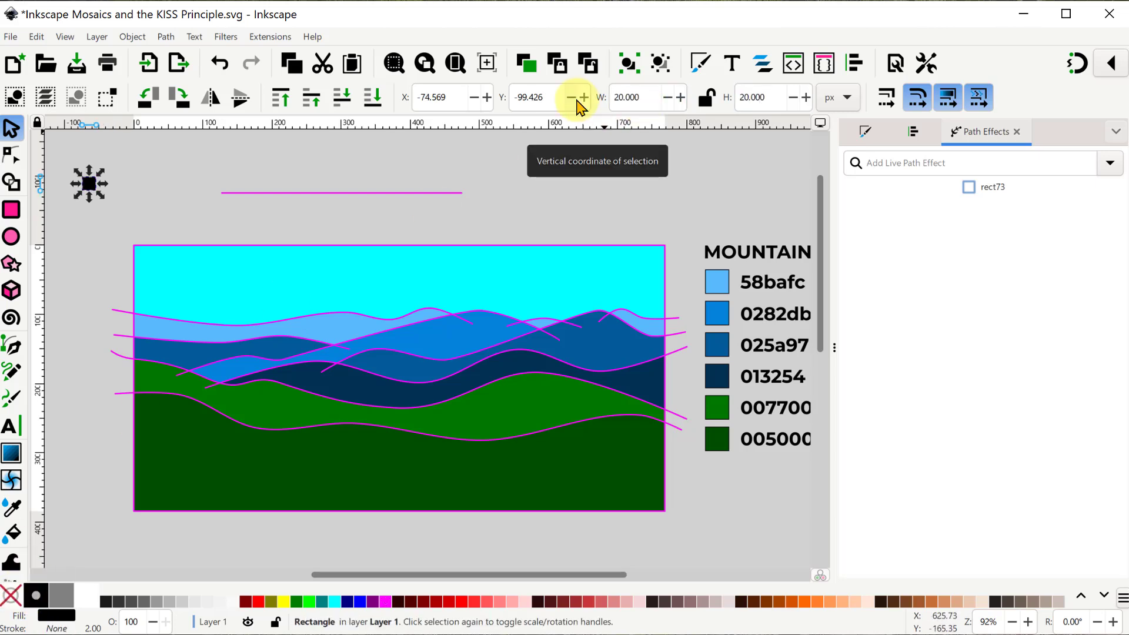
# Copy the square to the clipboard and select the horizontal line
pyautogui.rightClick(87, 181)
pyautogui.click(119, 211)
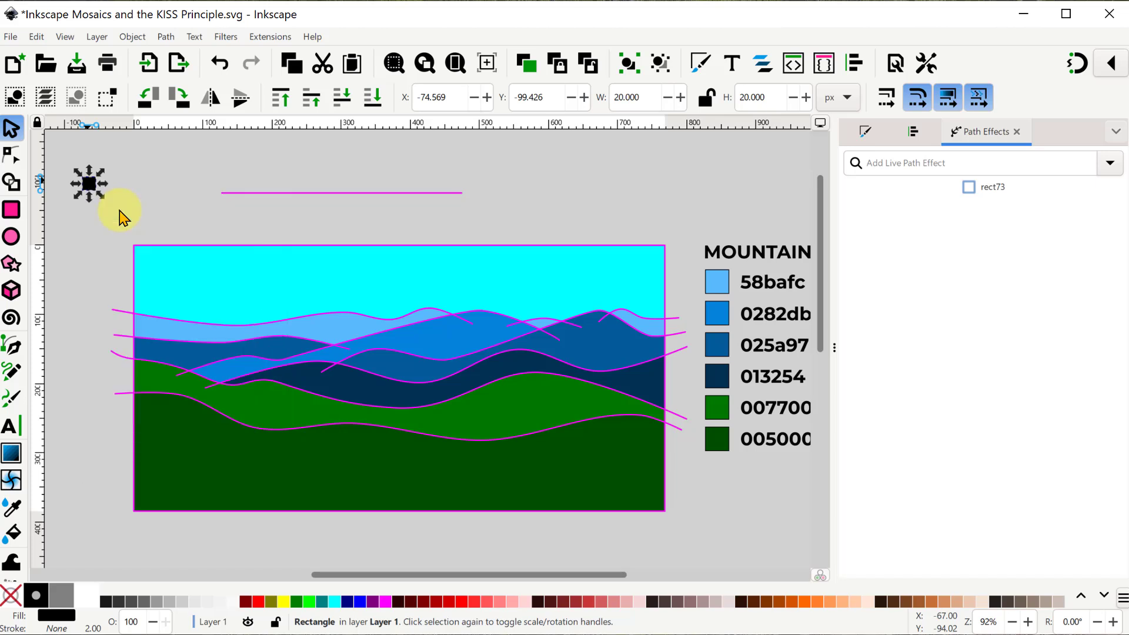
pyautogui.click(334, 192)
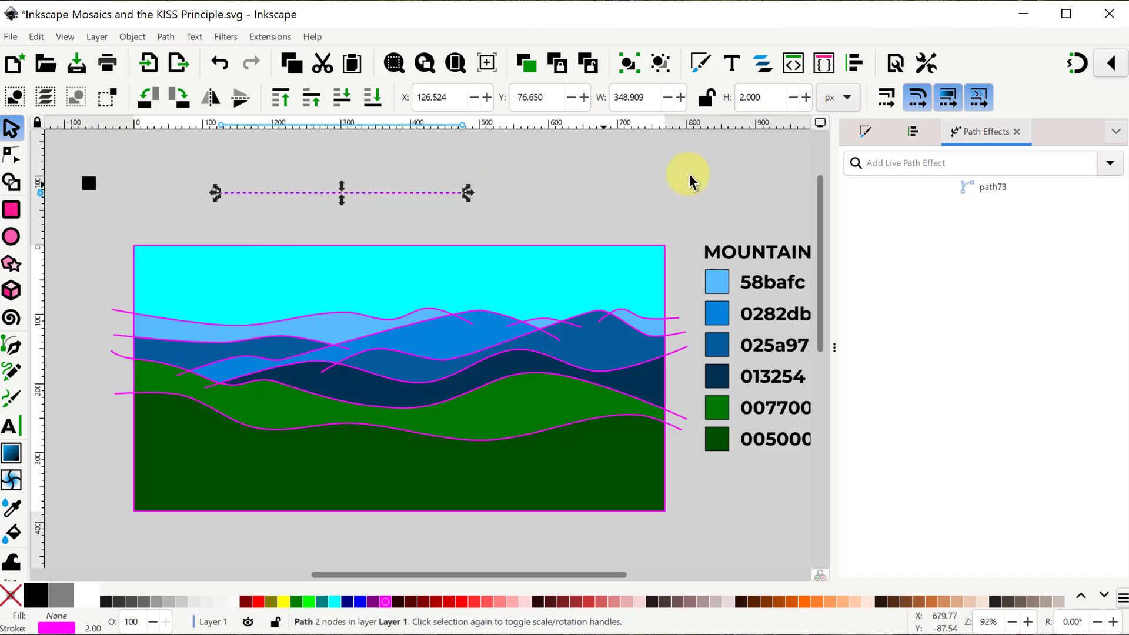
# Add Pattern Along Path to the line: Repeated copies, offsets in pattern units, pasted square as pattern
pyautogui.click(1110, 162)
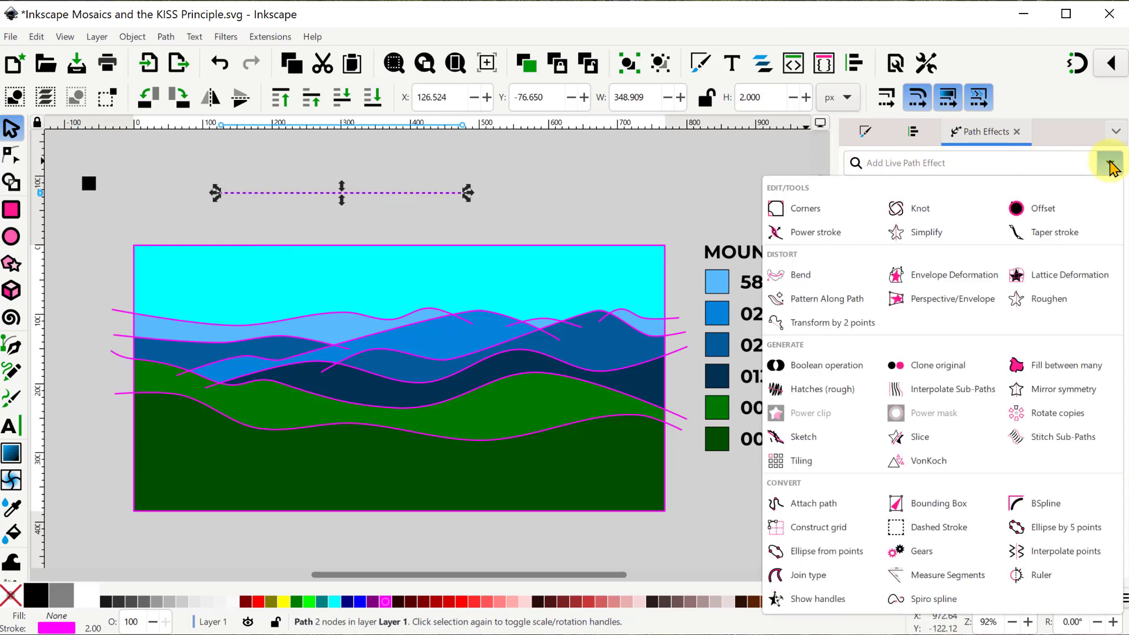
pyautogui.click(822, 303)
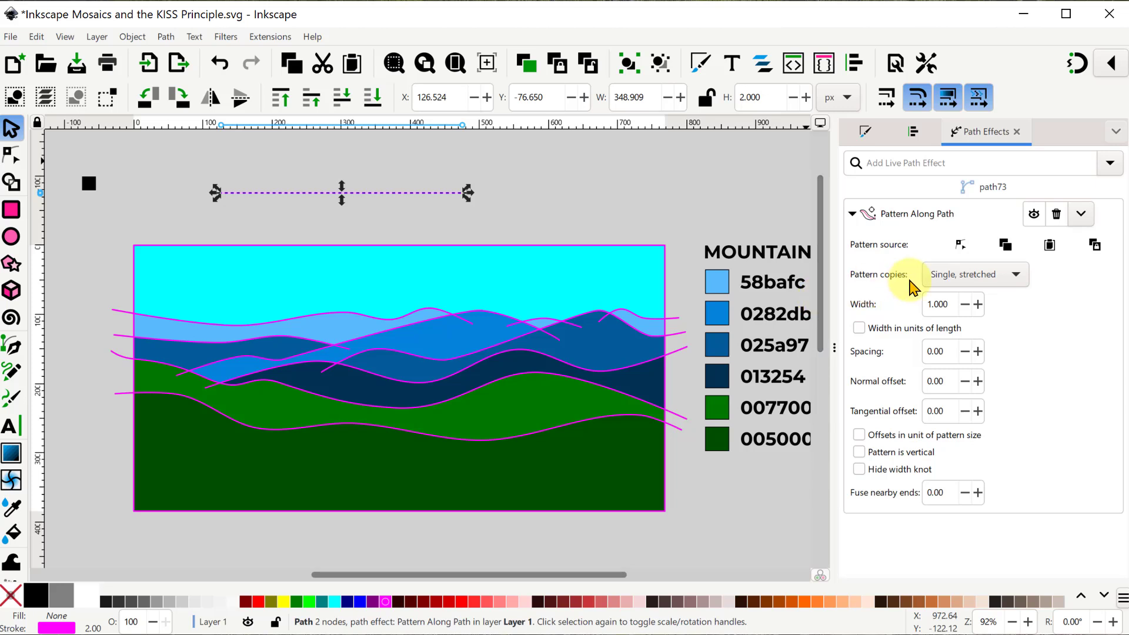
pyautogui.click(1015, 275)
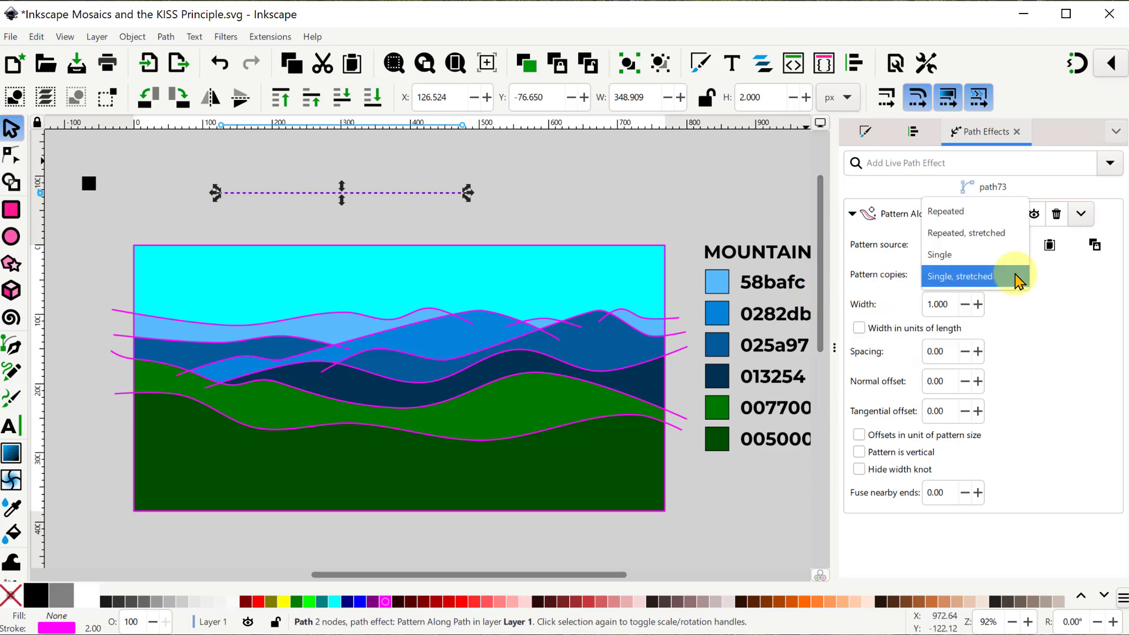
pyautogui.click(950, 212)
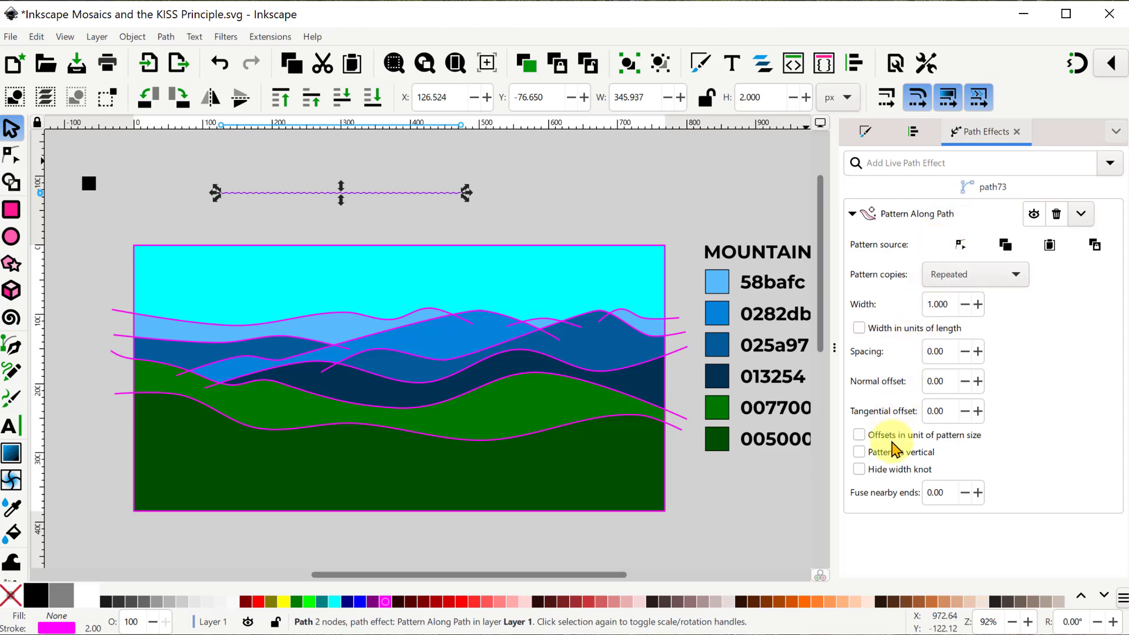
pyautogui.click(860, 436)
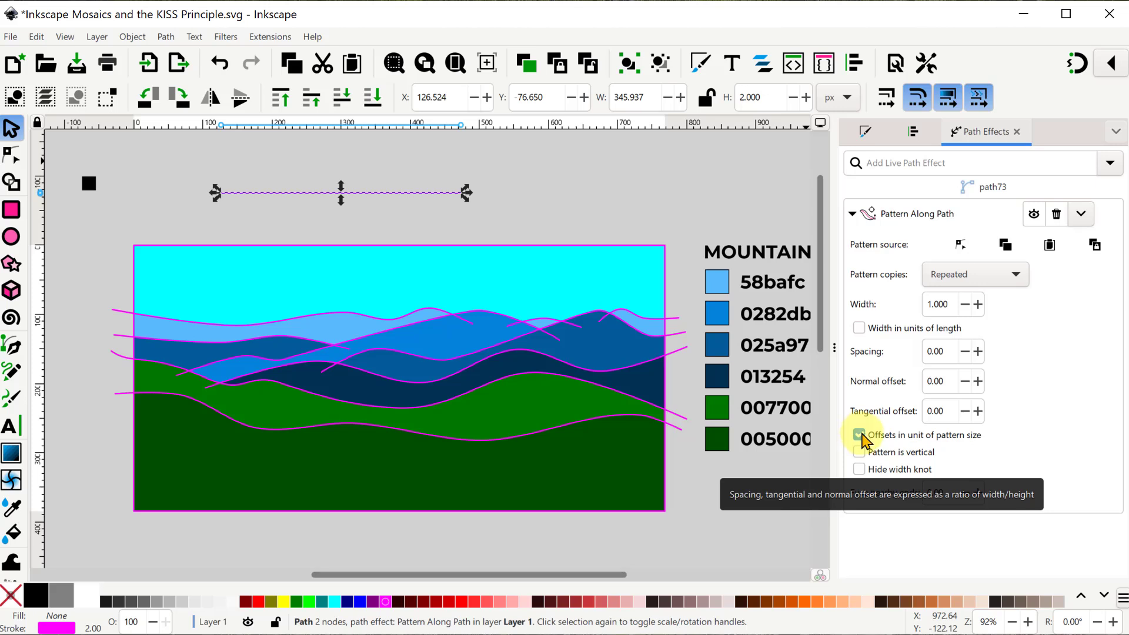
pyautogui.click(1082, 214)
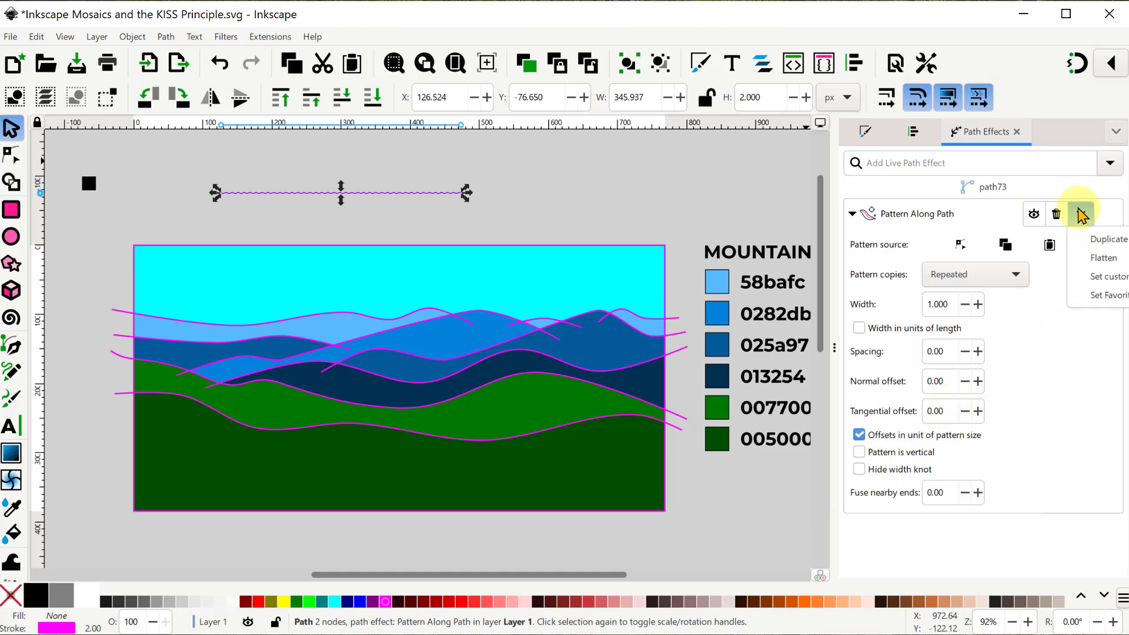
pyautogui.click(1119, 282)
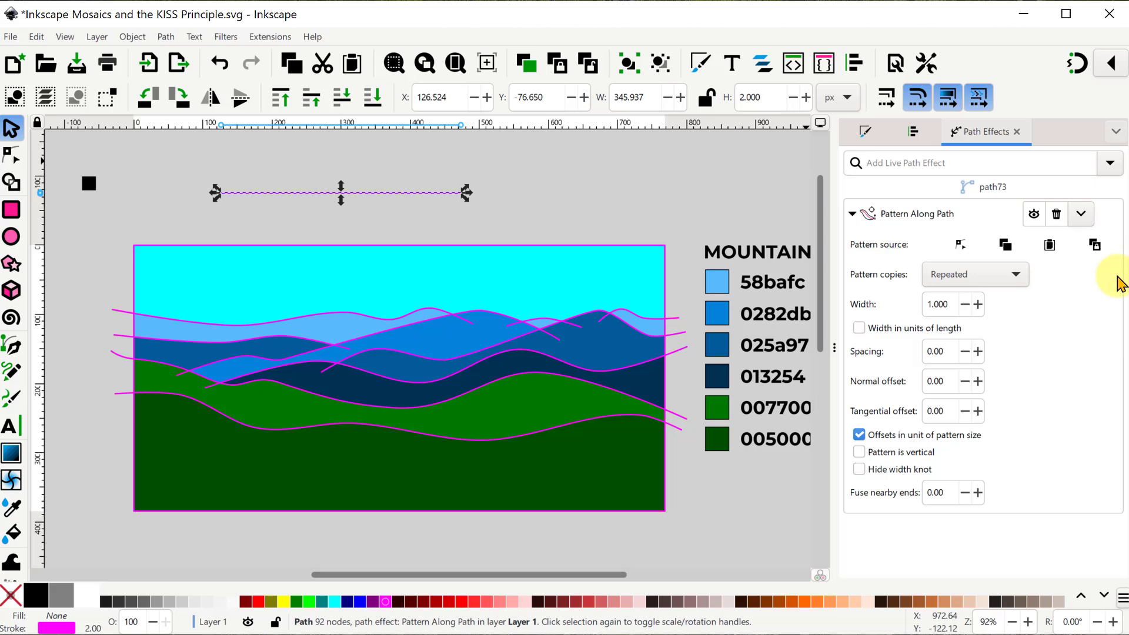
pyautogui.click(1096, 250)
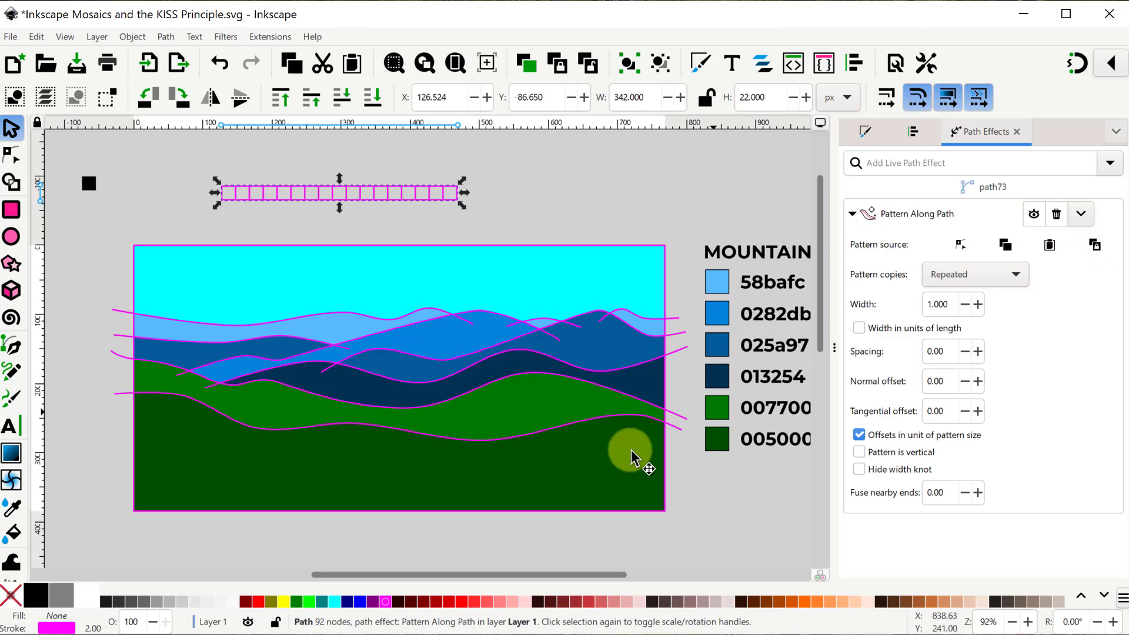
# Colour the tile strip lime green with no outline and raise its spacing to 0.20
pyautogui.click(309, 602)
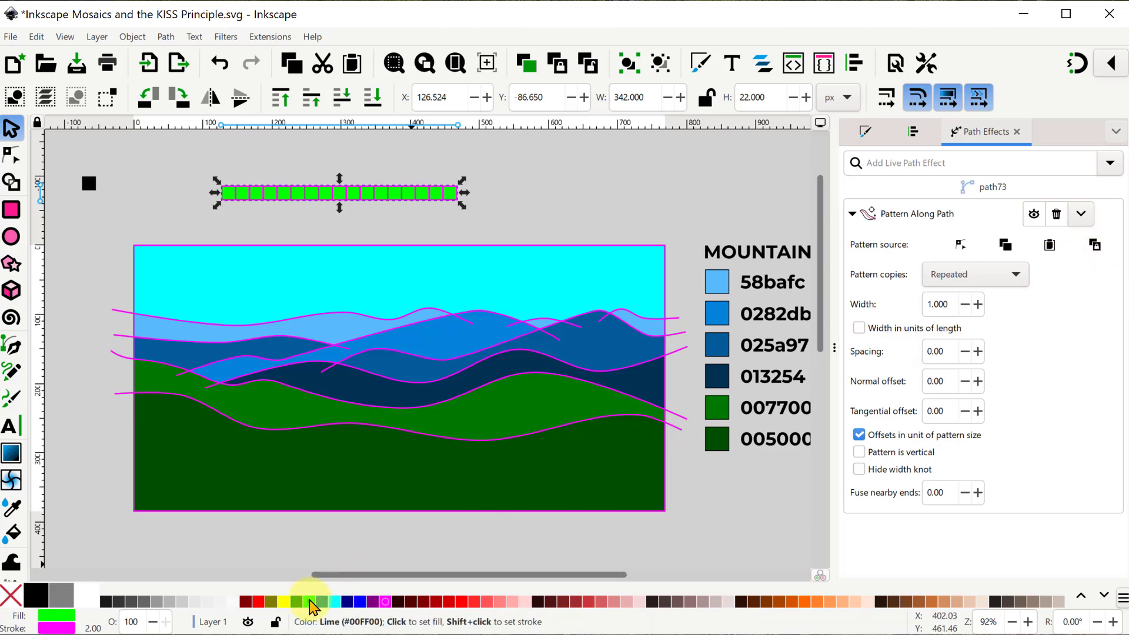
pyautogui.keyDown('shift'); pyautogui.click(13, 596); pyautogui.keyUp('shift')
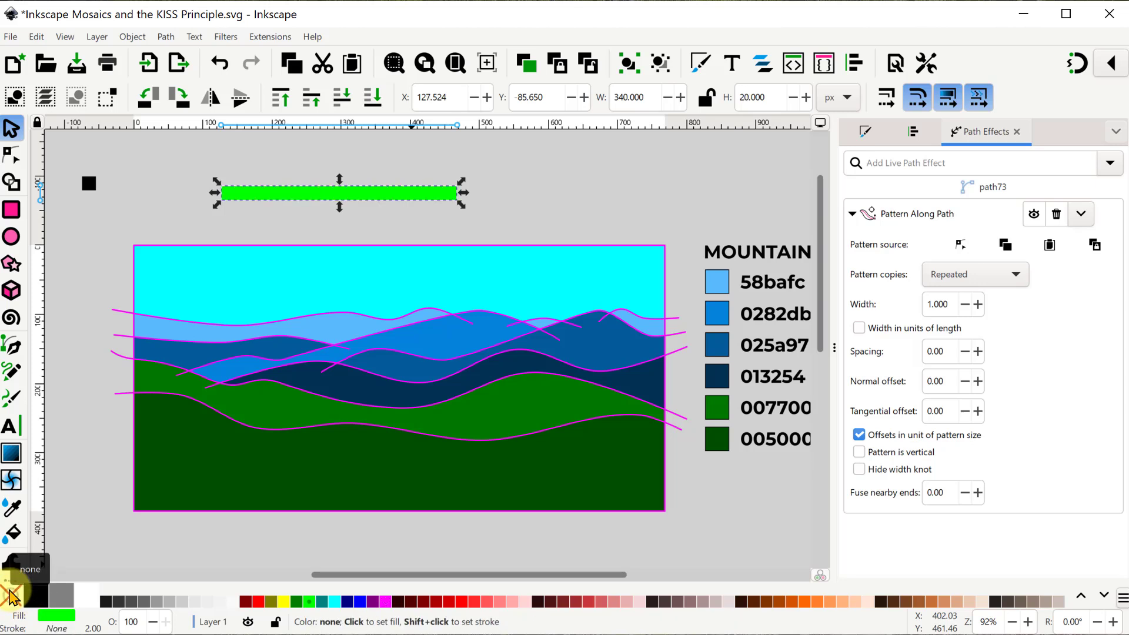
pyautogui.click(978, 352)
pyautogui.click(978, 352)
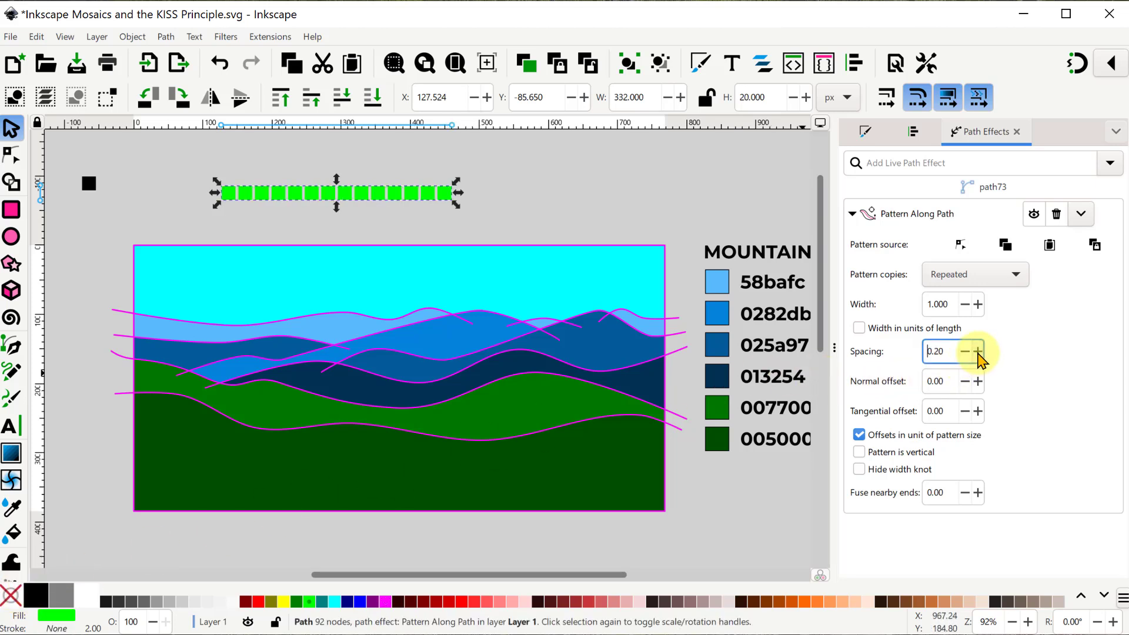
# Move the strip onto the landscape, rotate it 90° and stand it along the left edge
pyautogui.moveTo(406, 195); pyautogui.dragTo(330, 484)
pyautogui.click(179, 97)
pyautogui.moveTo(253, 442); pyautogui.dragTo(152, 372)
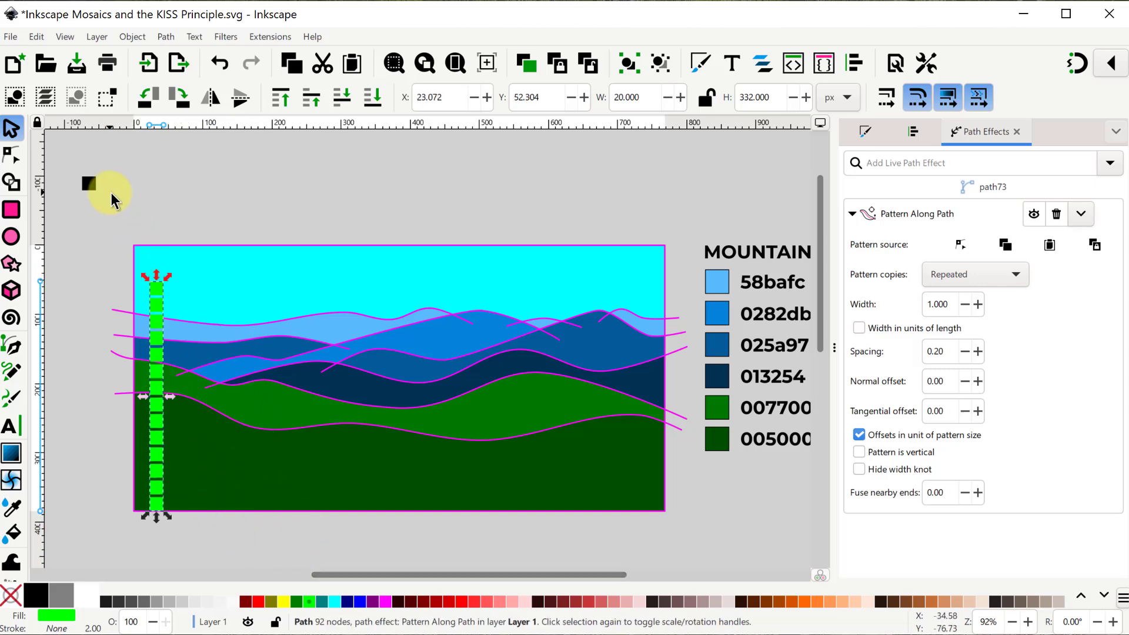
# Resize the small black tile square to 15 × 15 px
pyautogui.click(91, 184)
pyautogui.click(655, 97)
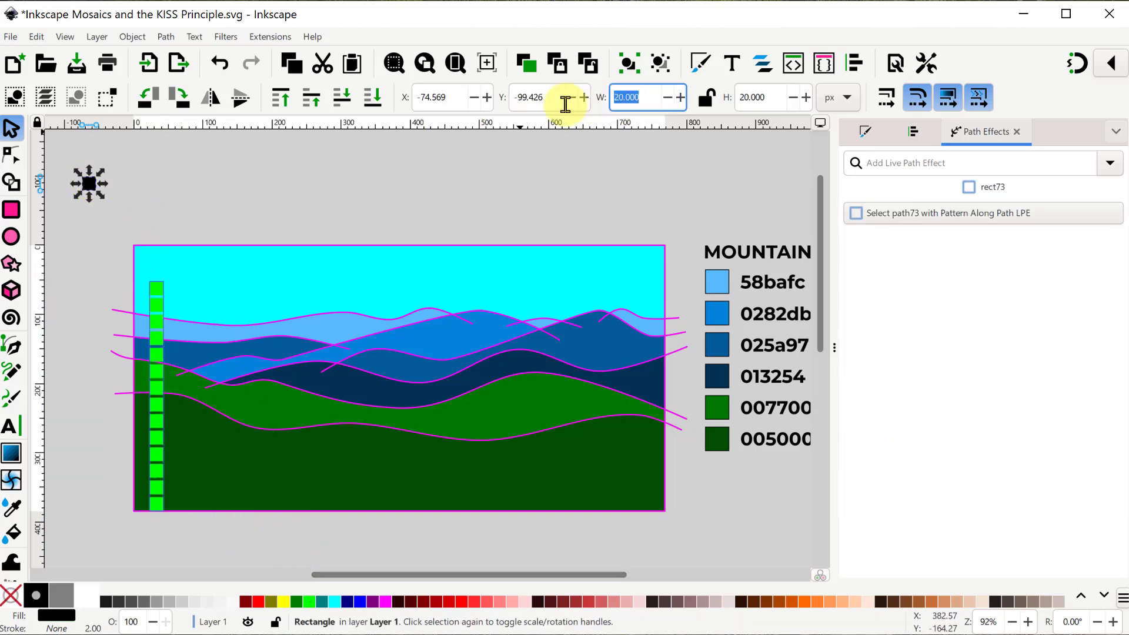
pyautogui.write('15')
pyautogui.press('Tab')
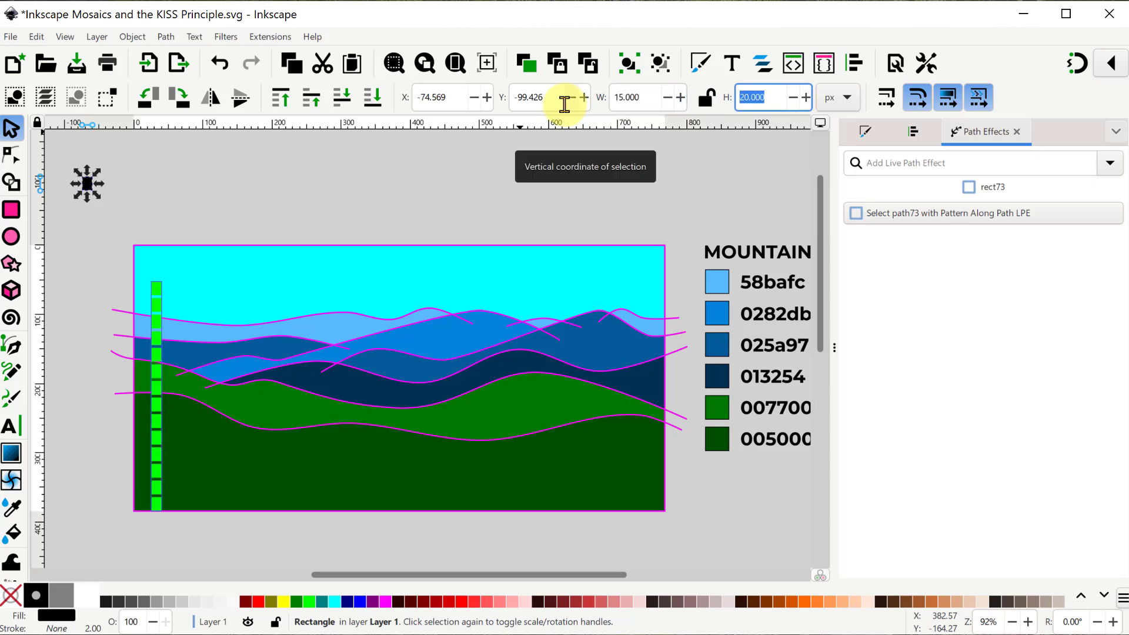
pyautogui.write('15')
pyautogui.press('Return')
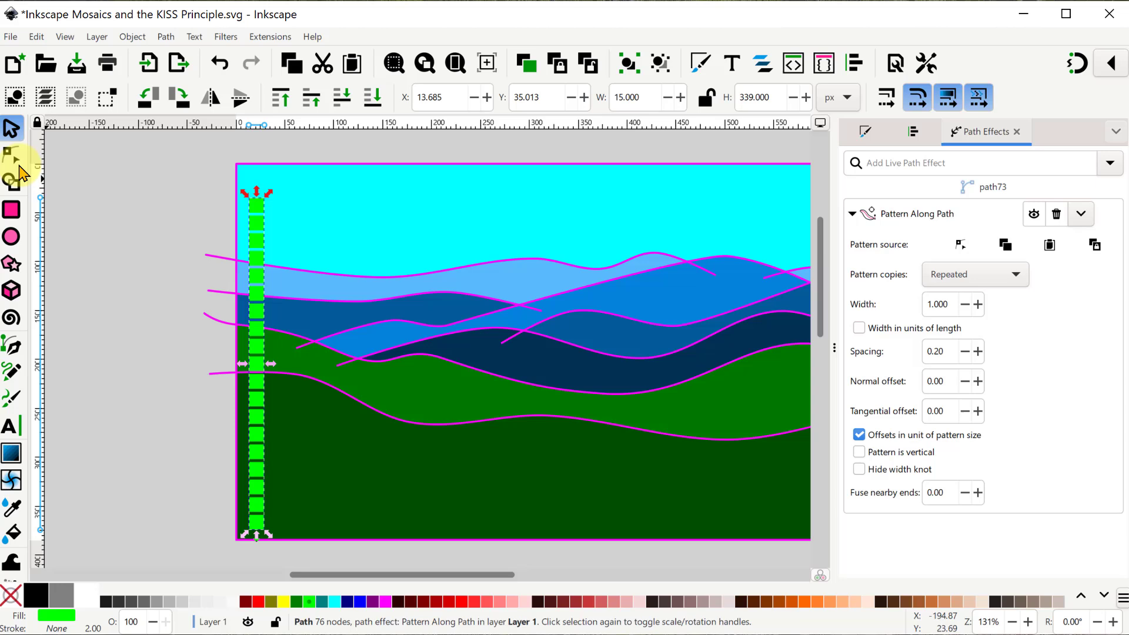
# Lay the strip's path horizontally along the bottom and tighten the tile spacing to 0.10
pyautogui.click(12, 156)
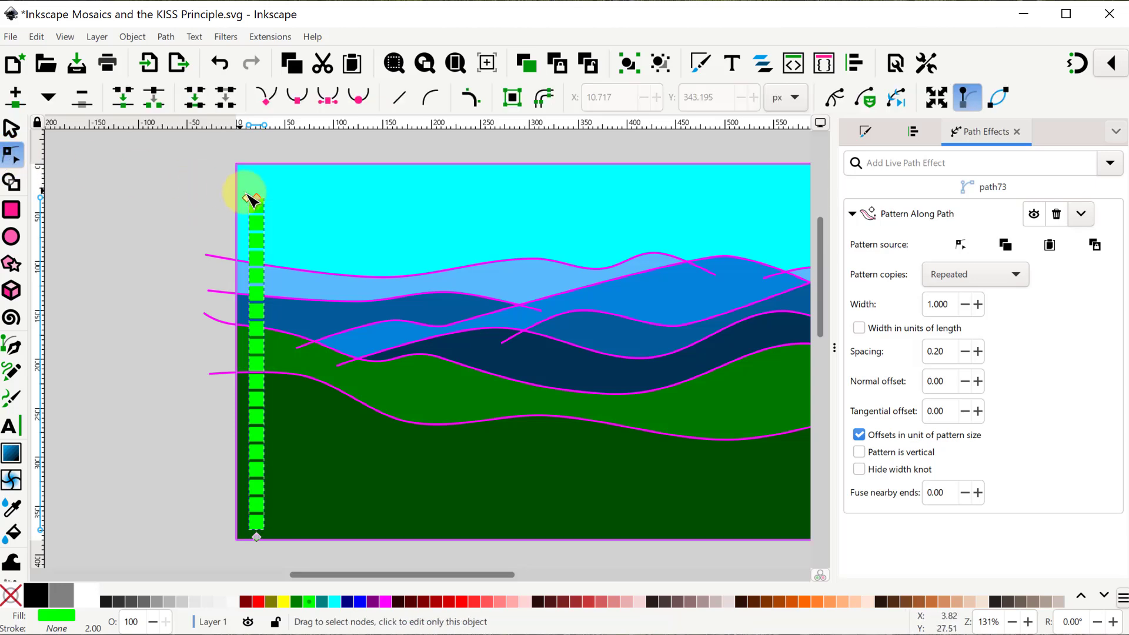
pyautogui.moveTo(259, 202); pyautogui.dragTo(432, 523)
pyautogui.click(257, 538)
pyautogui.moveTo(259, 536); pyautogui.dragTo(254, 524)
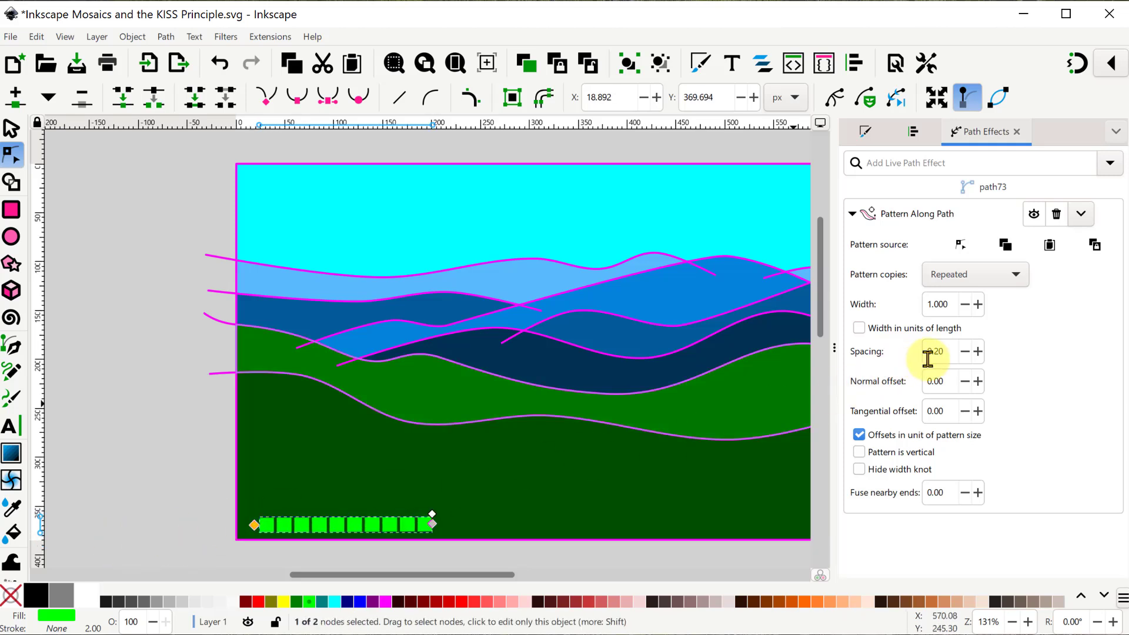
pyautogui.click(967, 352)
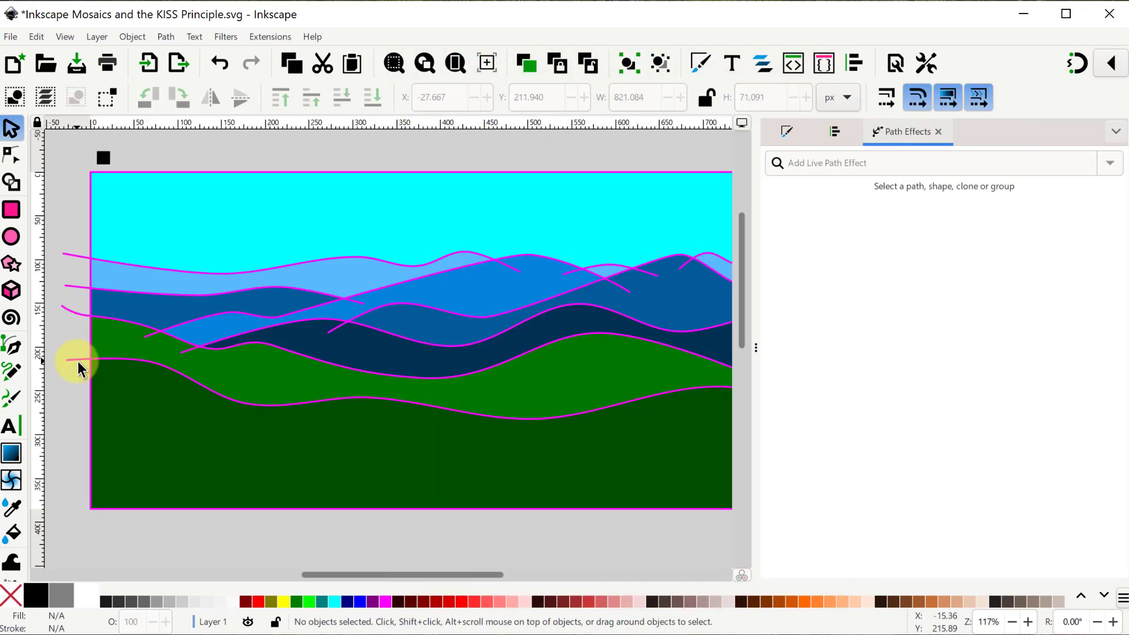
# Apply Pattern Along Path with the clipboard tile square to the lower hill outline, filled lime green
pyautogui.click(77, 361)
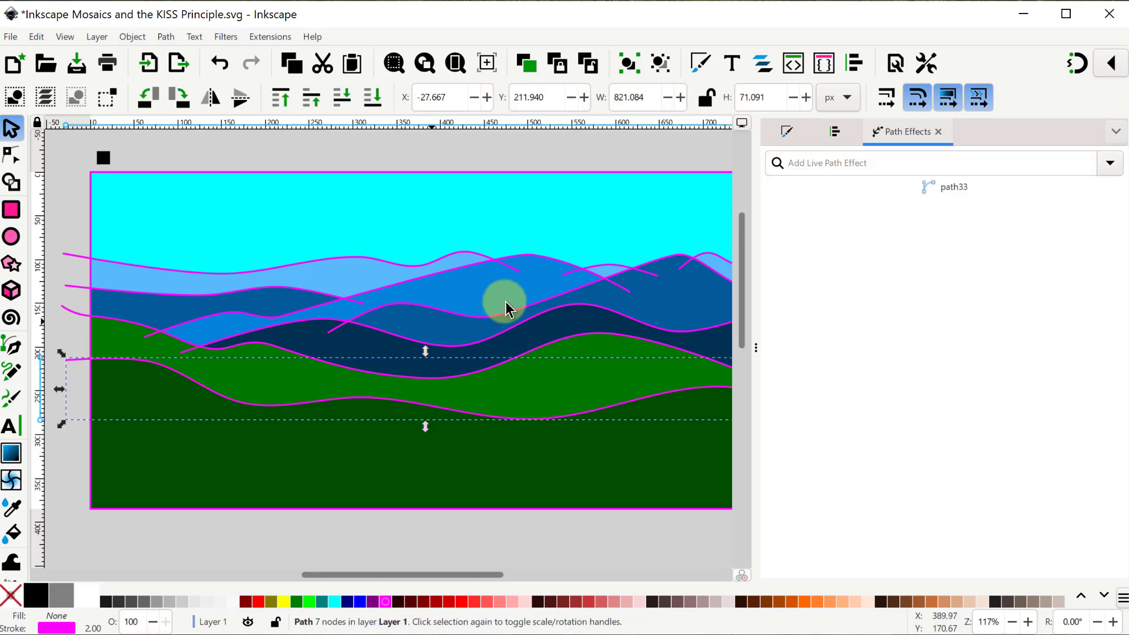
pyautogui.click(1111, 165)
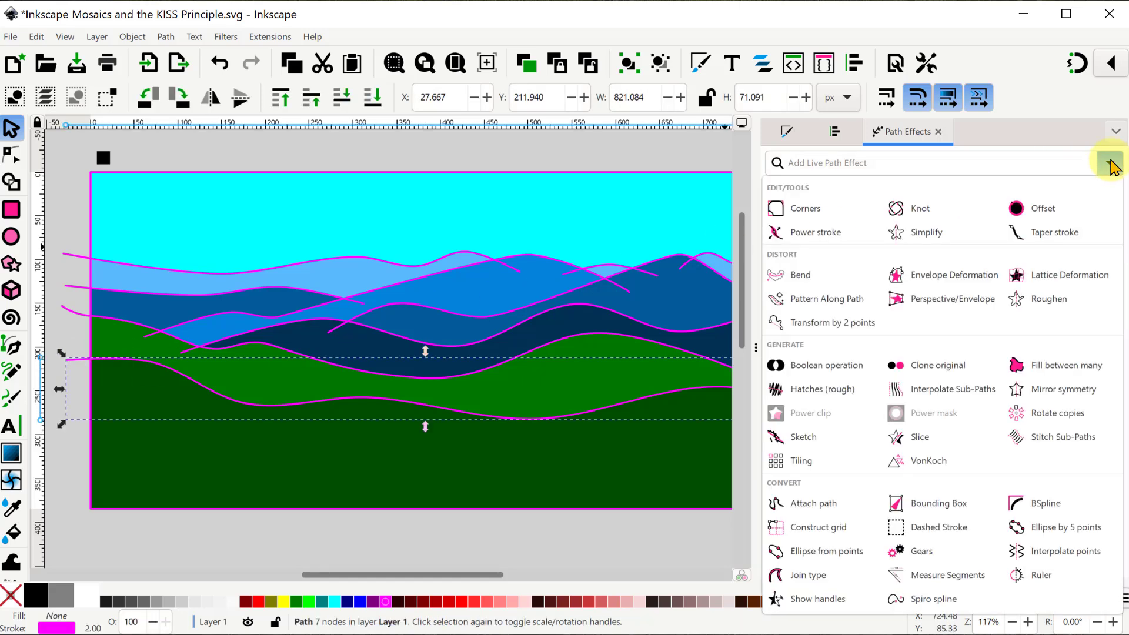
pyautogui.click(844, 296)
pyautogui.click(1087, 245)
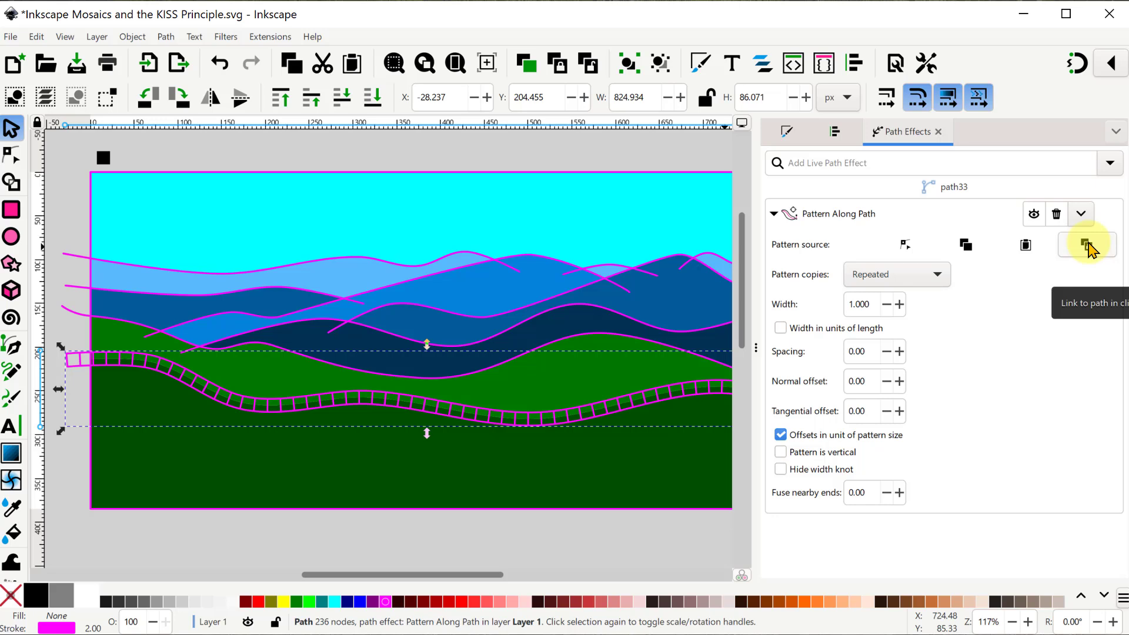
pyautogui.click(309, 602)
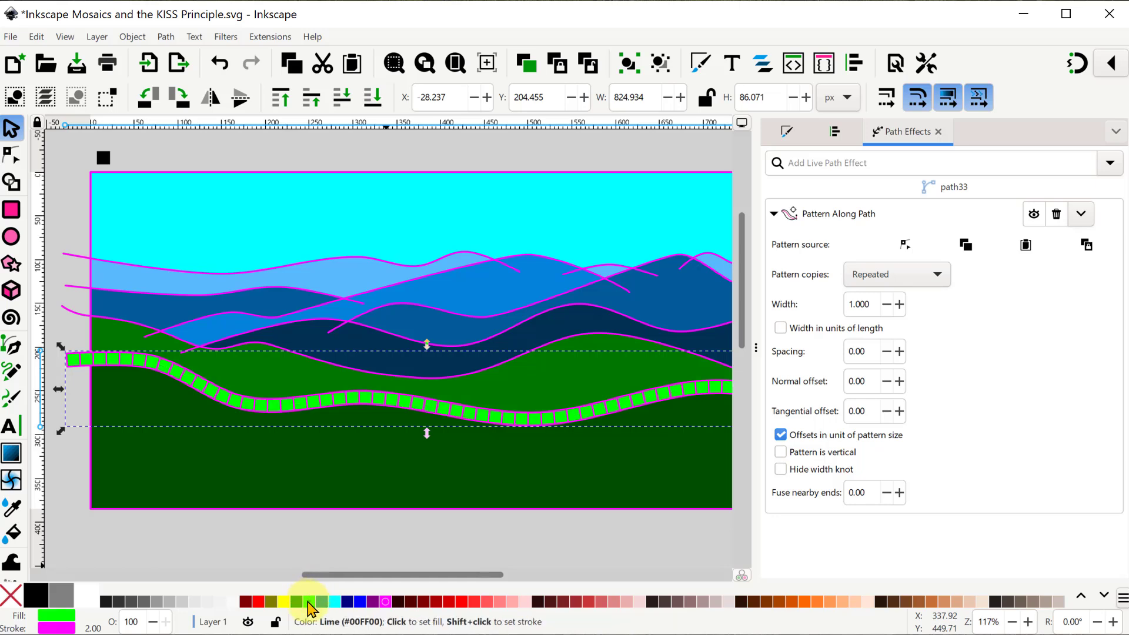
# Remove the strip's magenta outline and set tile spacing 0.13 with normal offset 0.63
pyautogui.keyDown('shift'); pyautogui.click(8, 597); pyautogui.keyUp('shift')
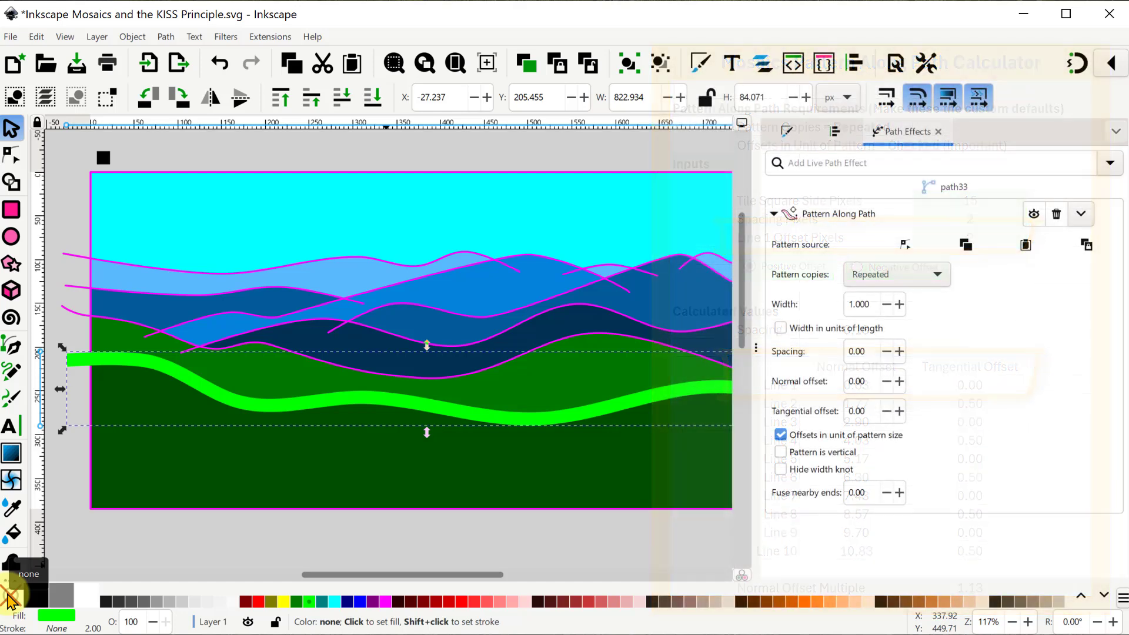
pyautogui.tripleClick(862, 351)
pyautogui.write('0.13')
pyautogui.tripleClick(847, 381)
pyautogui.write('0.63')
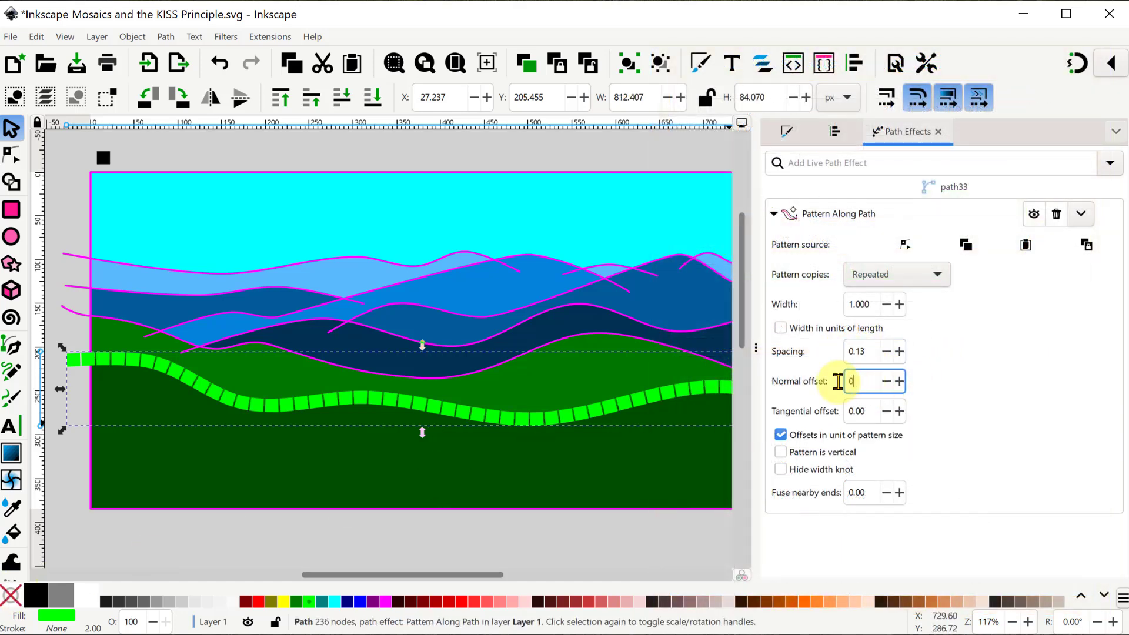
pyautogui.press('Return')
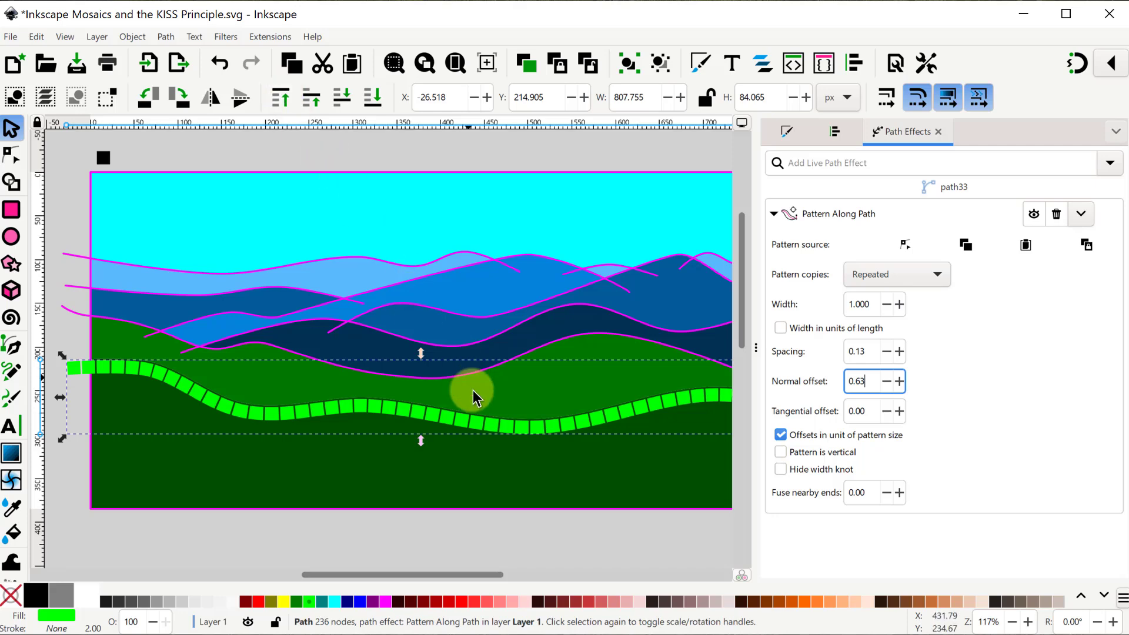
pyautogui.keyDown('ctrl'); pyautogui.scroll(5, 478, 418); pyautogui.keyUp('ctrl')
pyautogui.keyDown('ctrl'); pyautogui.scroll(2, 478, 418); pyautogui.keyUp('ctrl')
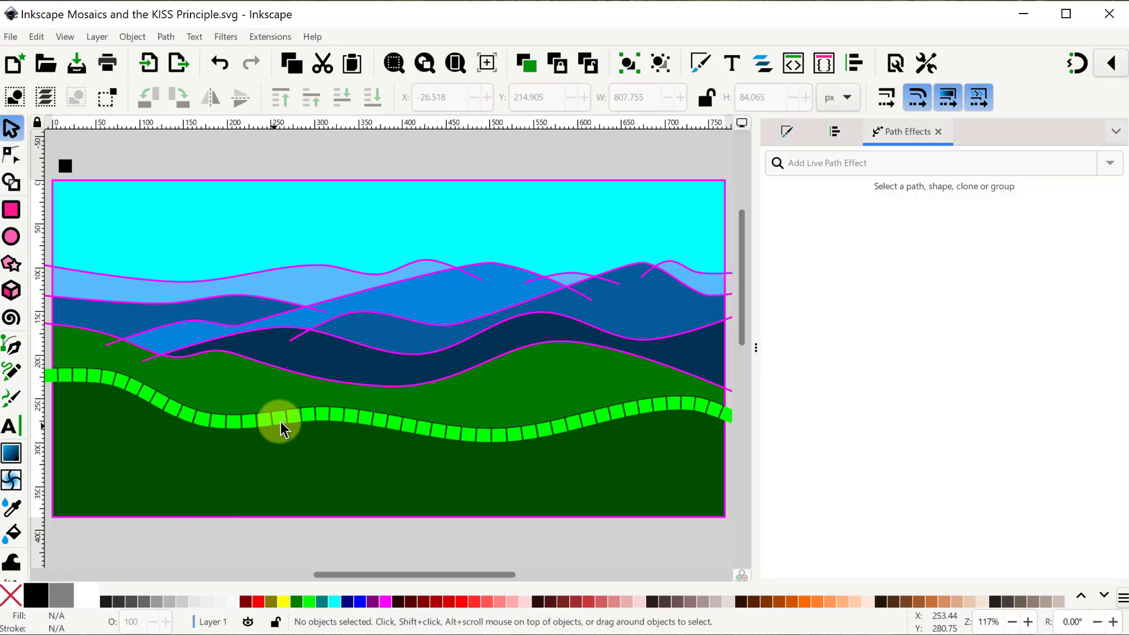
# Set the duplicate strip's normal offset to 1.77 and tangential offset to 0.50
pyautogui.click(280, 421)
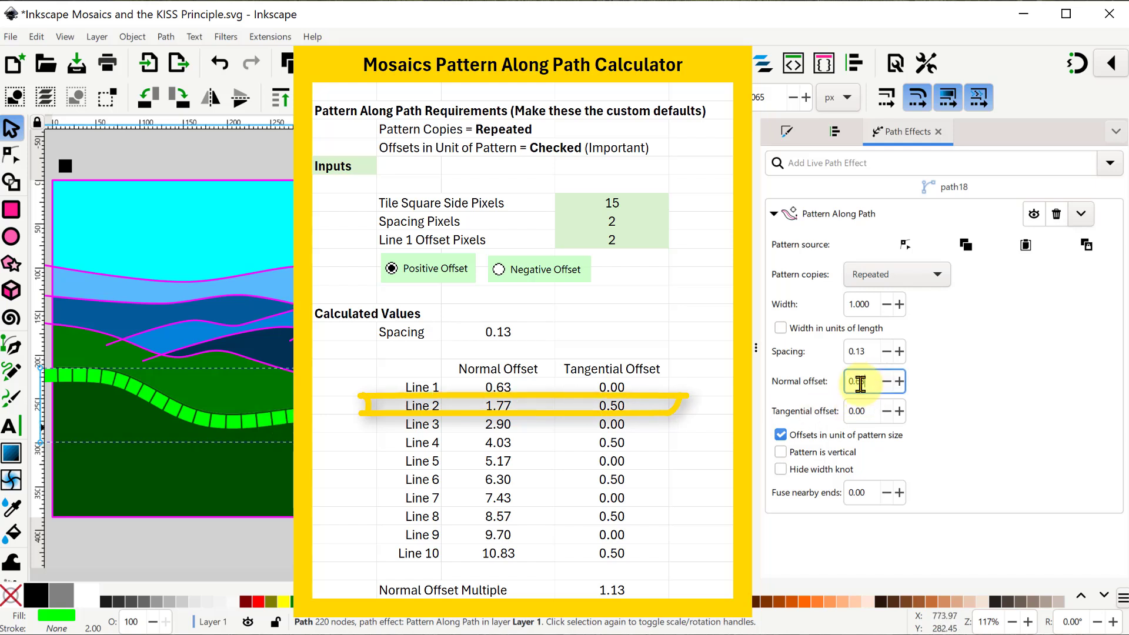
pyautogui.tripleClick(852, 381)
pyautogui.write('1.77')
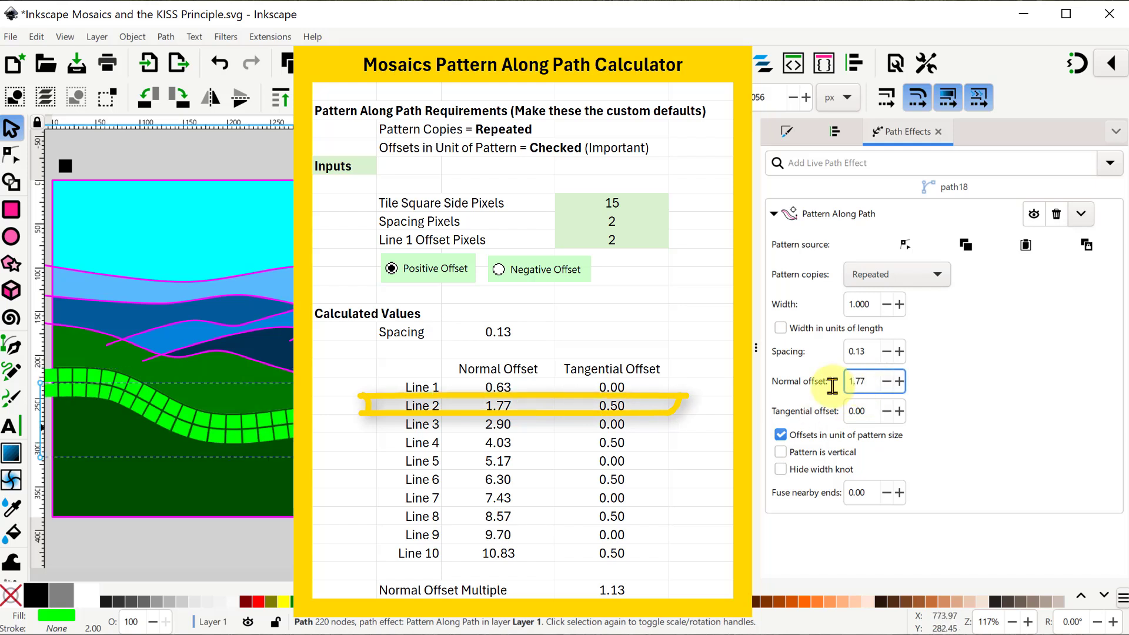
pyautogui.click(900, 412)
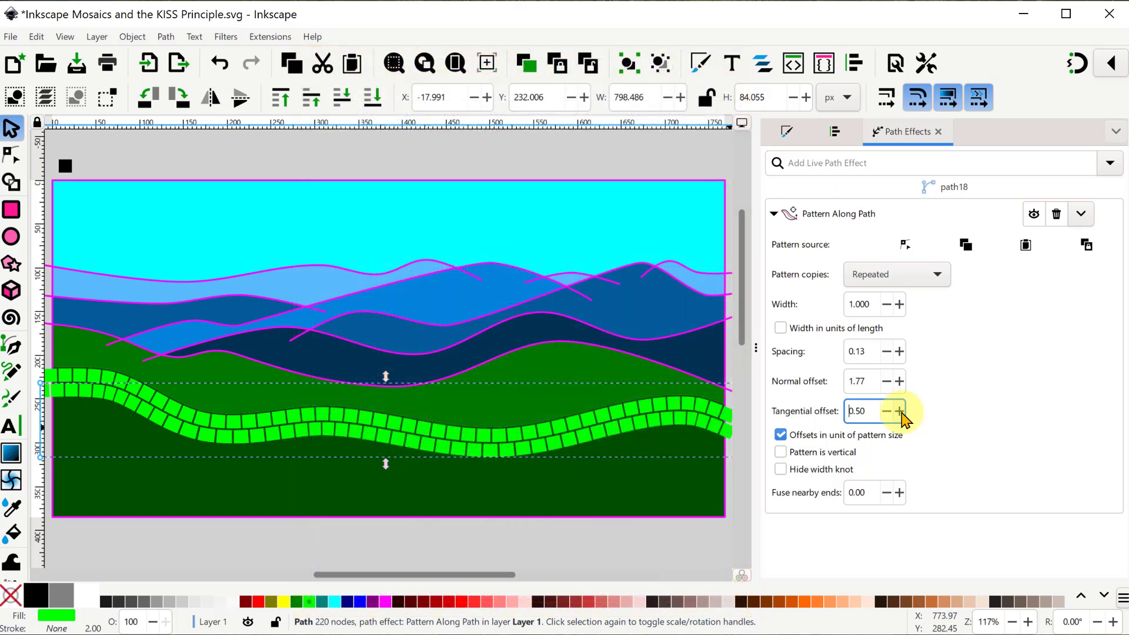
# Convert the tile strip to a path and break it apart into separate tiles
pyautogui.click(164, 37)
pyautogui.click(201, 56)
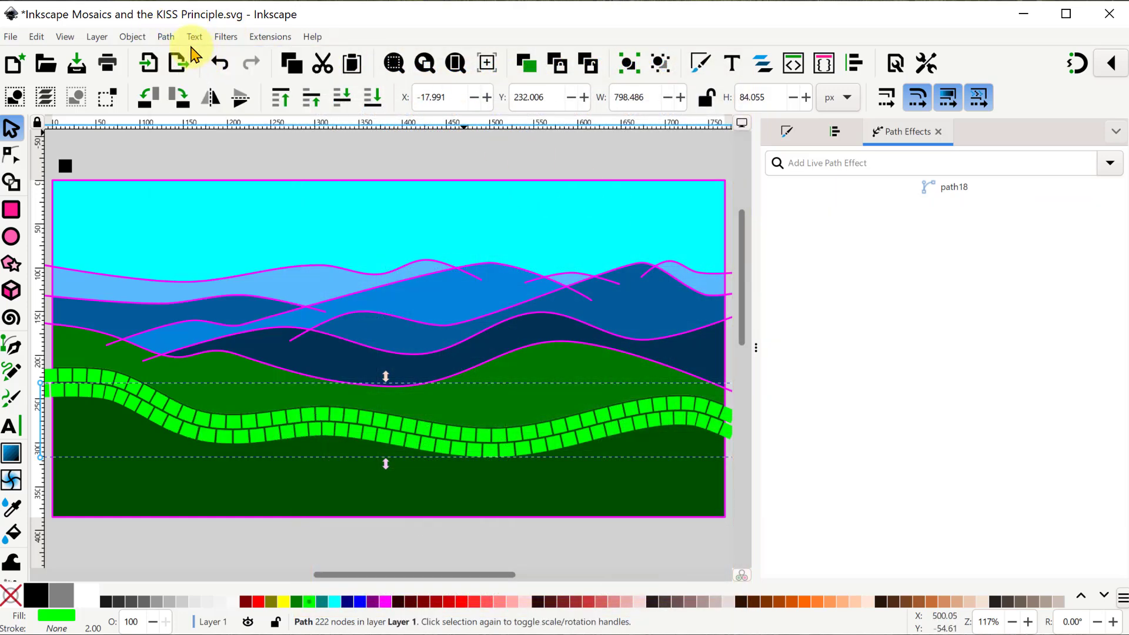
pyautogui.click(166, 37)
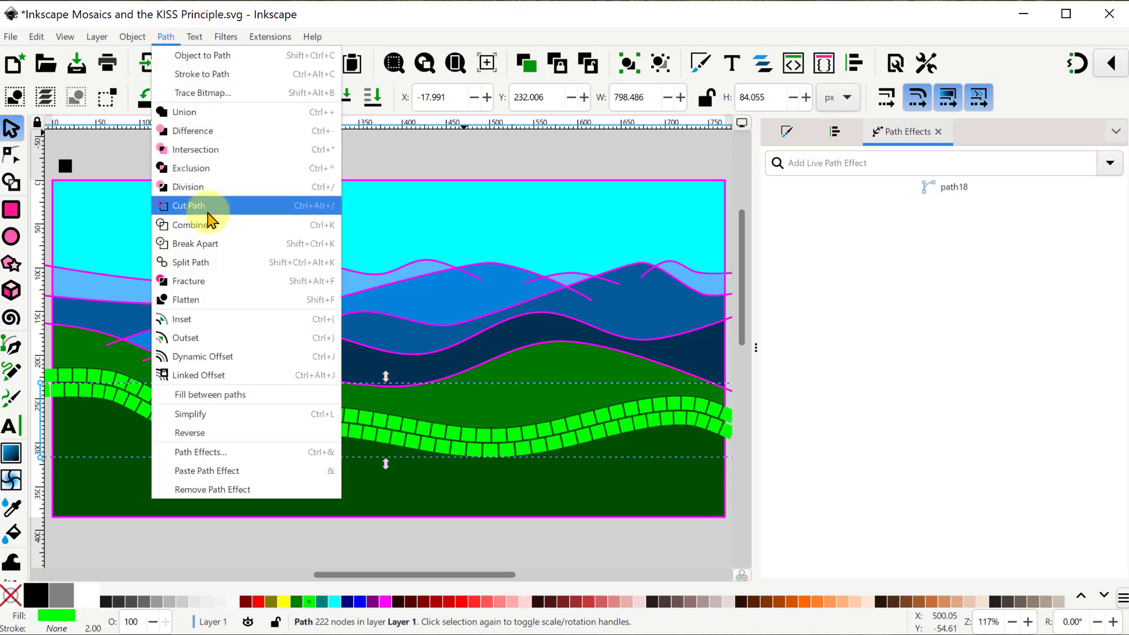
pyautogui.click(214, 244)
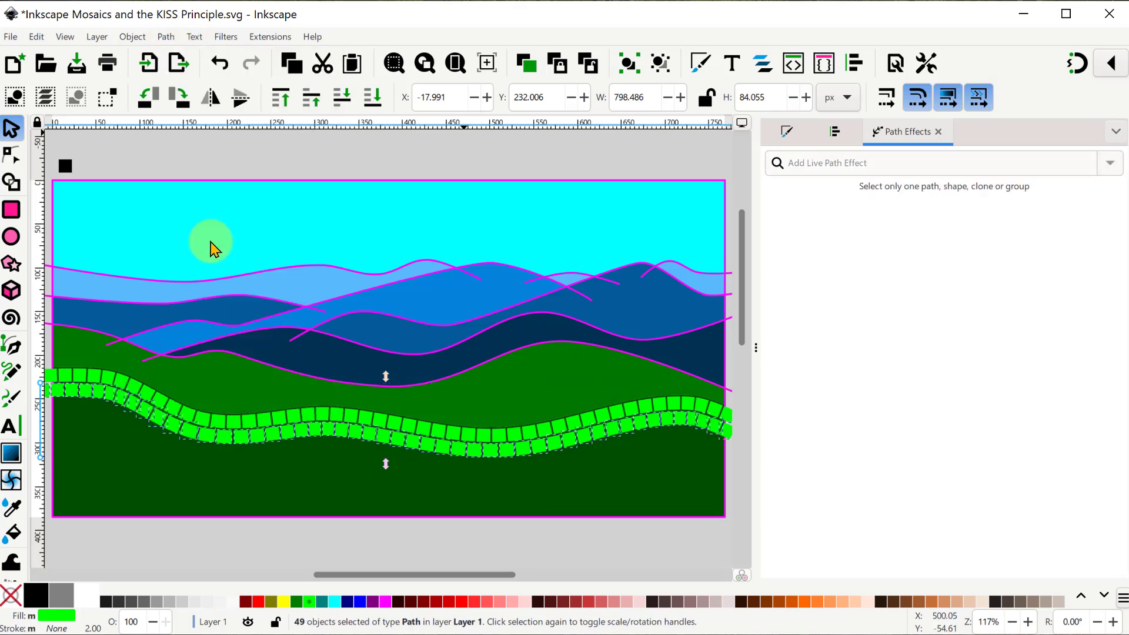
pyautogui.click(330, 476)
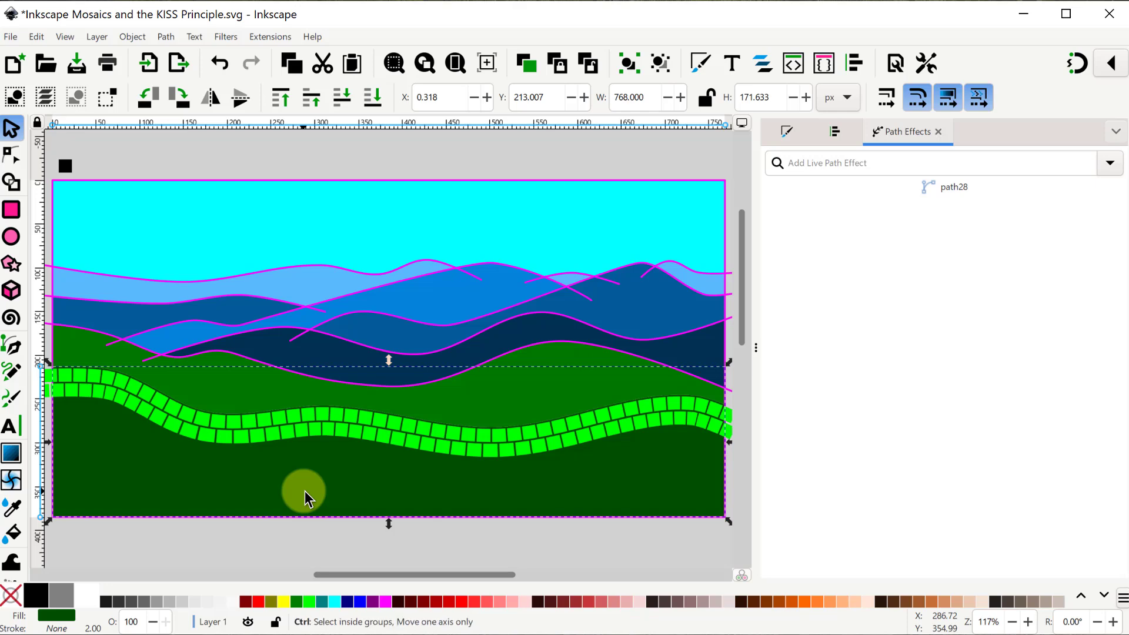
pyautogui.scroll(2, 305, 492)
# Make a drag adjustment across the bottom of the tiled lower hill
pyautogui.moveTo(423, 576); pyautogui.dragTo(502, 584)
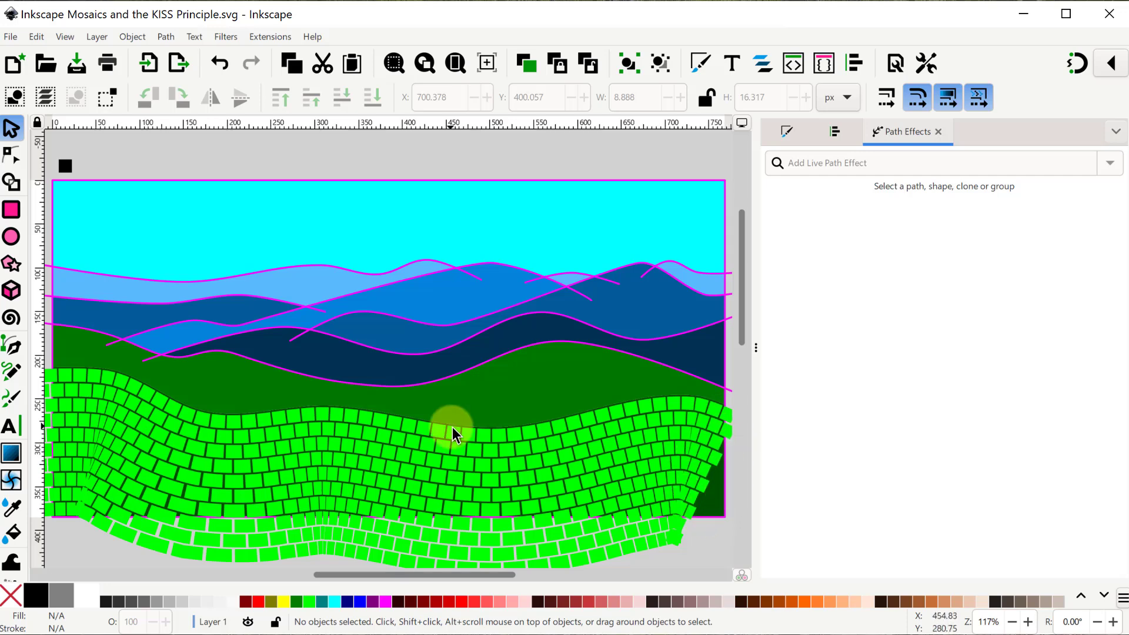
# Delete the overlapping sliver tile in the curved row
pyautogui.keyDown('ctrl'); pyautogui.scroll(5, 126, 426); pyautogui.keyUp('ctrl')
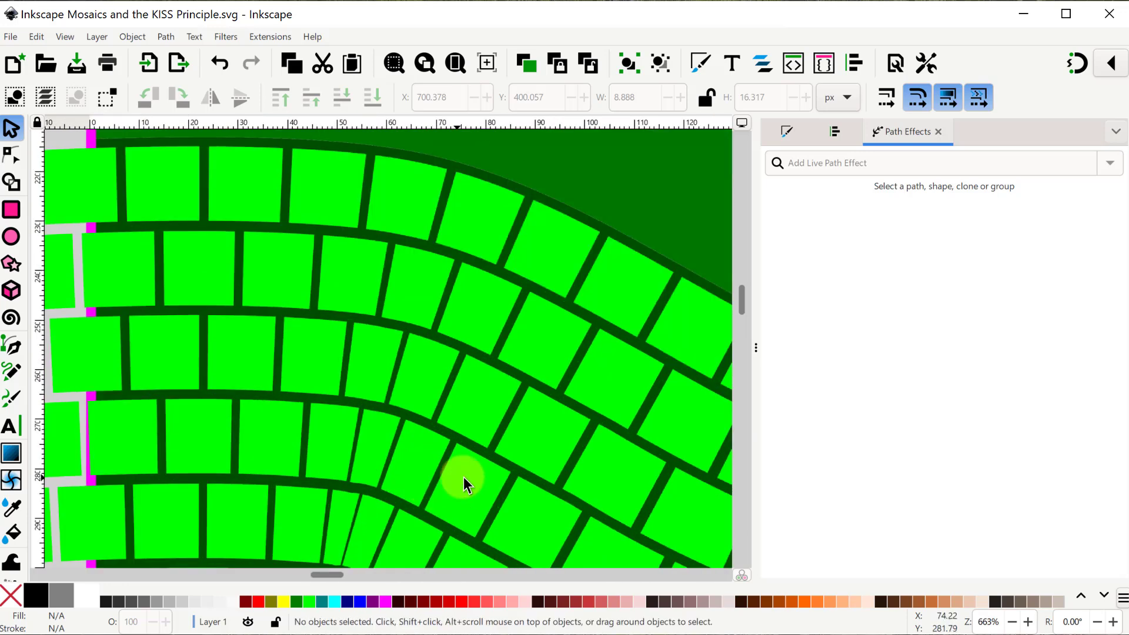
pyautogui.scroll(-2, 483, 474)
pyautogui.click(361, 467)
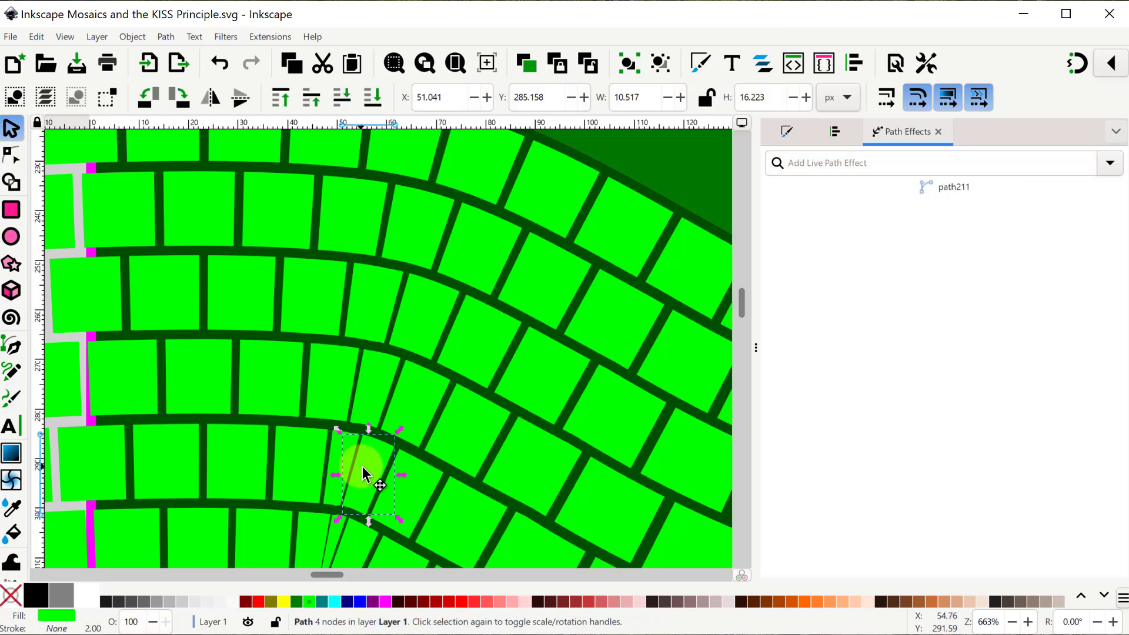
pyautogui.press('Delete')
# Stretch the neighbouring narrow tile's right corners to fill the gap
pyautogui.click(358, 461)
pyautogui.scroll(-3, 397, 460)
pyautogui.keyDown('ctrl'); pyautogui.scroll(2, 395, 455); pyautogui.keyUp('ctrl')
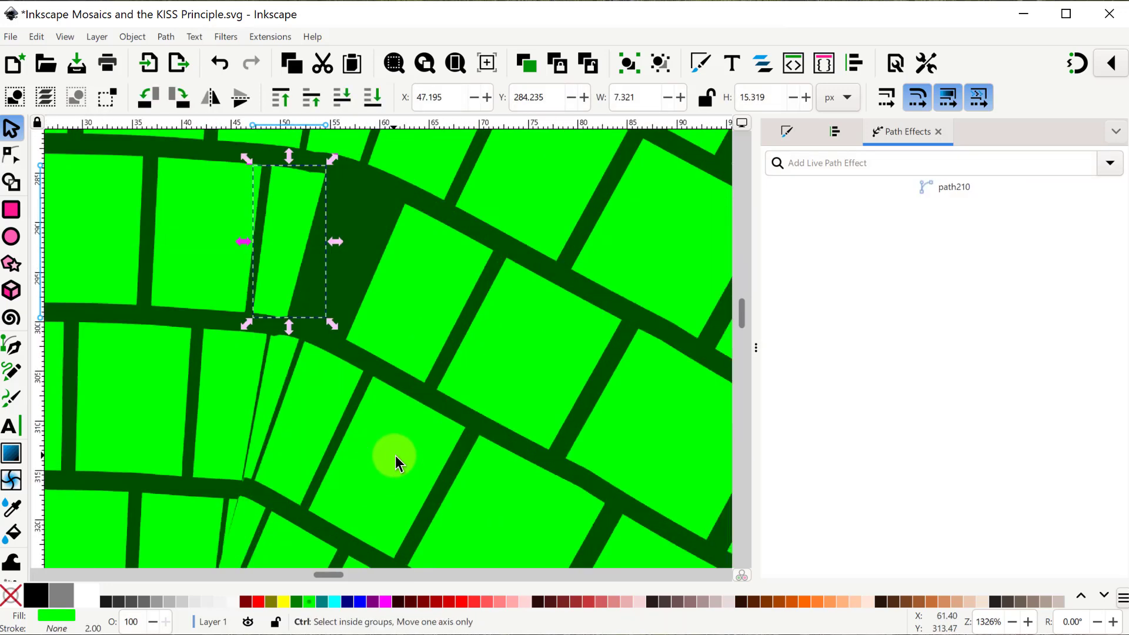
pyautogui.scroll(2, 395, 456)
pyautogui.click(10, 155)
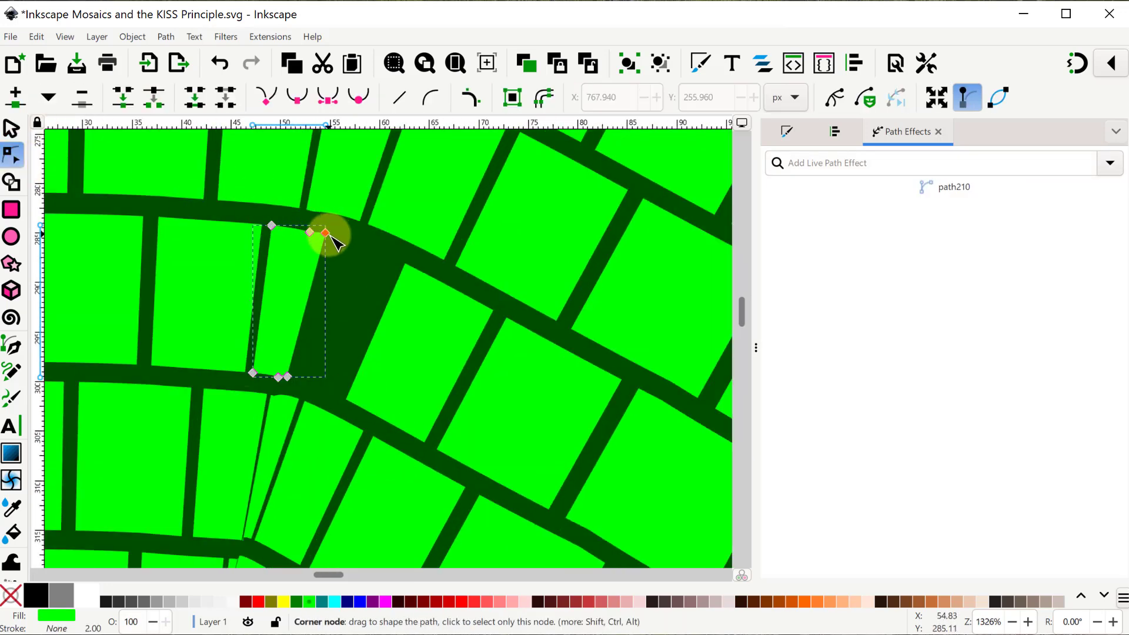
pyautogui.moveTo(325, 233); pyautogui.dragTo(393, 261)
pyautogui.moveTo(285, 377); pyautogui.dragTo(340, 393)
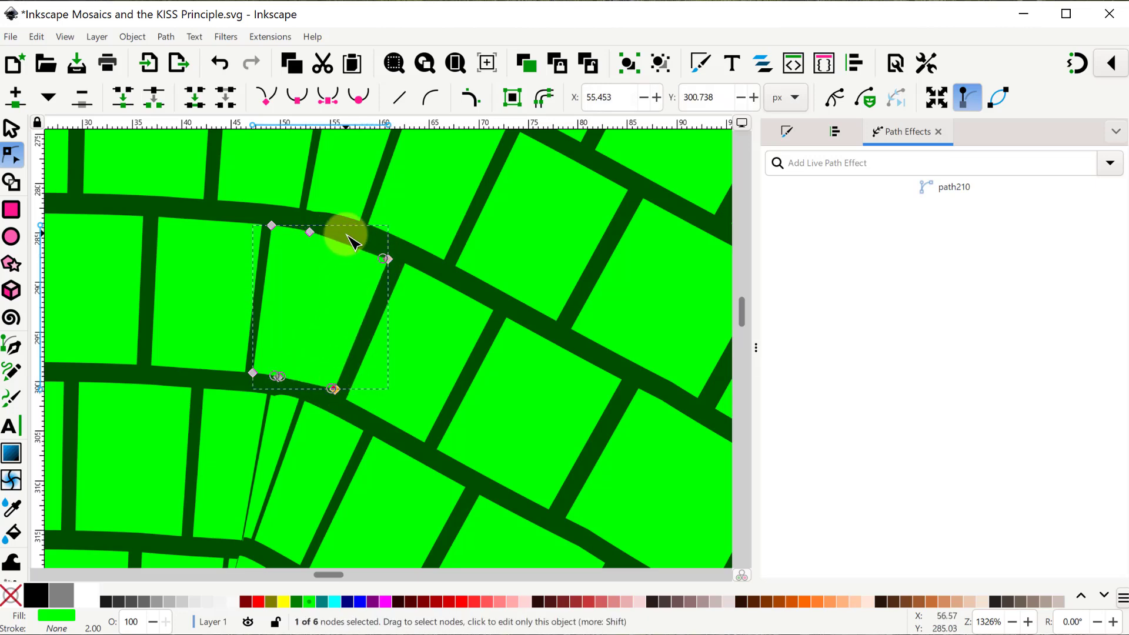
pyautogui.press('Escape')
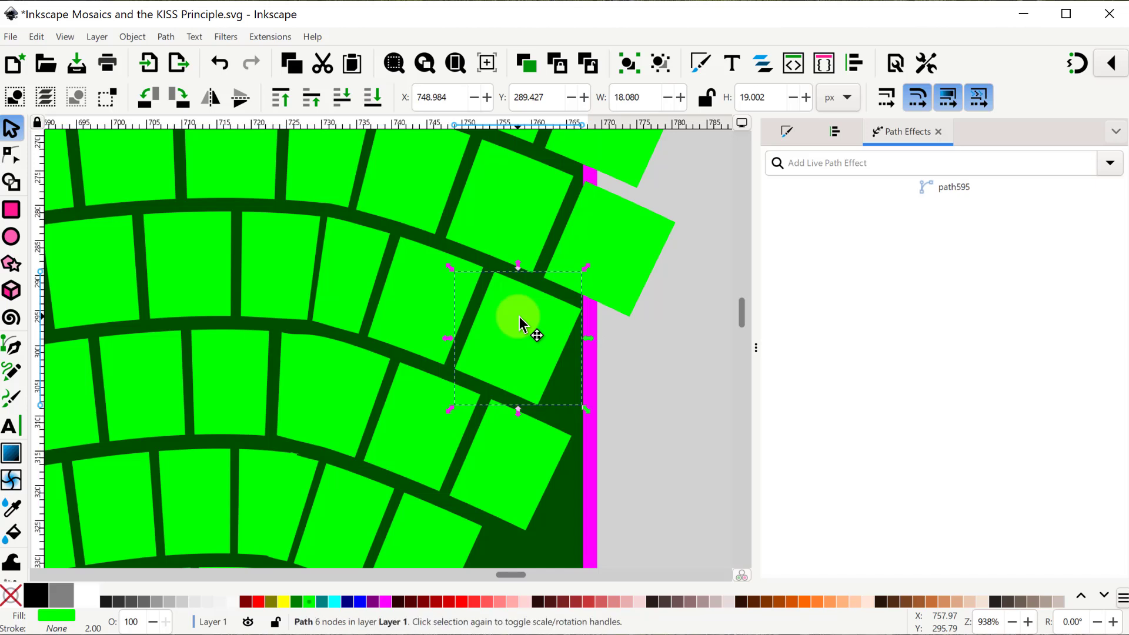
# Nudge a right-edge tile right and down and rotate it slightly to fit the row
pyautogui.click(520, 317)
pyautogui.moveTo(539, 318); pyautogui.dragTo(629, 355)
pyautogui.click(629, 355)
pyautogui.moveTo(680, 308); pyautogui.dragTo(687, 308)
pyautogui.click(640, 372)
pyautogui.click(661, 505)
# Shift the tile at the row's end and rotate it about 4.6° into line
pyautogui.scroll(-5, 515, 360)
pyautogui.click(515, 360)
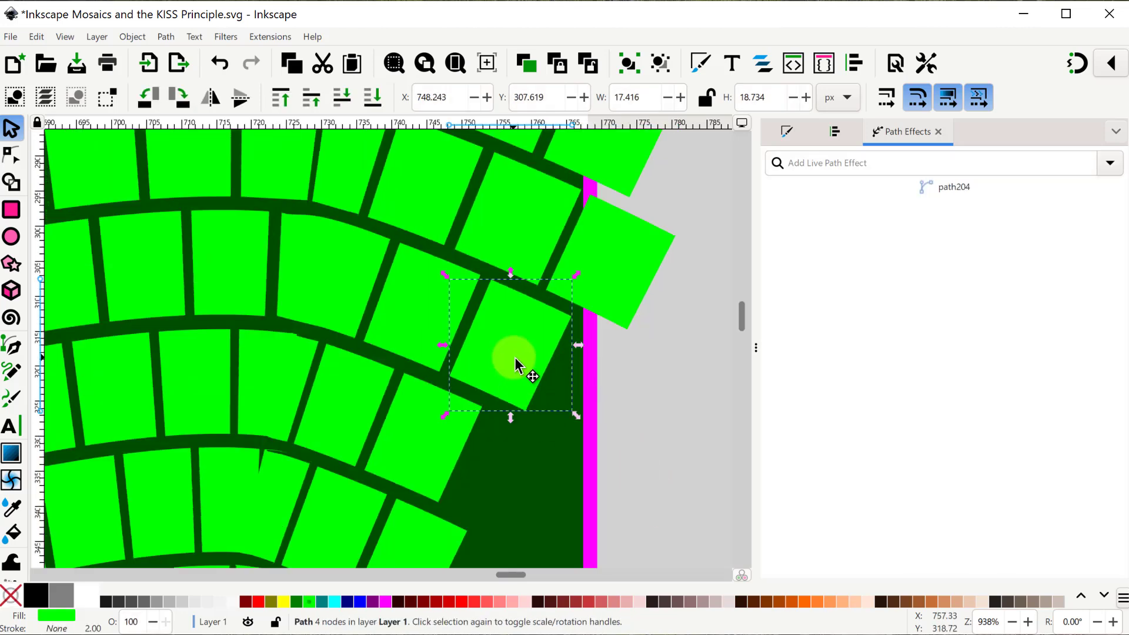
pyautogui.moveTo(520, 336); pyautogui.dragTo(609, 373)
pyautogui.click(609, 376)
pyautogui.moveTo(663, 455); pyautogui.dragTo(666, 458)
pyautogui.moveTo(600, 402); pyautogui.dragTo(605, 403)
pyautogui.click(683, 412)
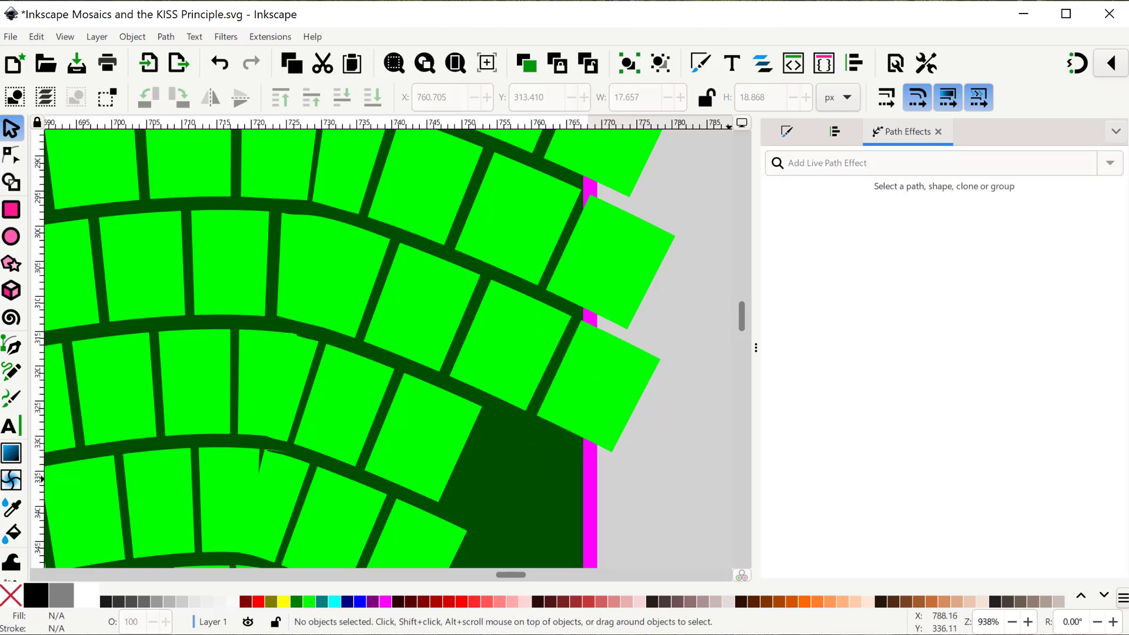
# Save, then convert the patterned strip to a plain path and break it into 49 tiles
pyautogui.press('4')
pyautogui.hotkey('ctrl', 's')
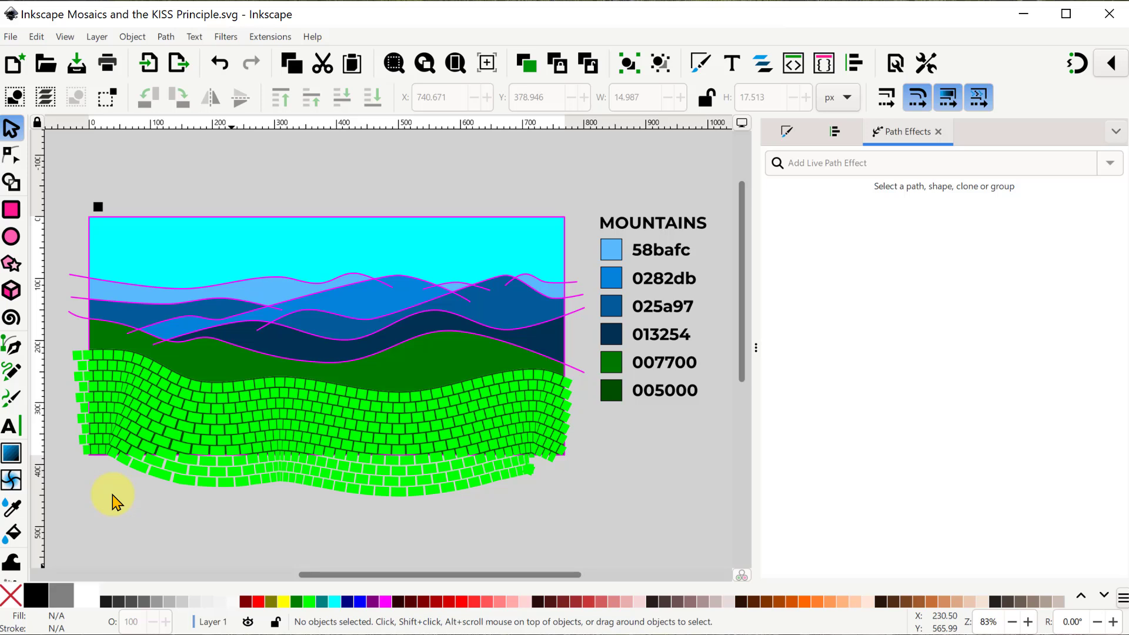
pyautogui.click(218, 393)
pyautogui.click(166, 36)
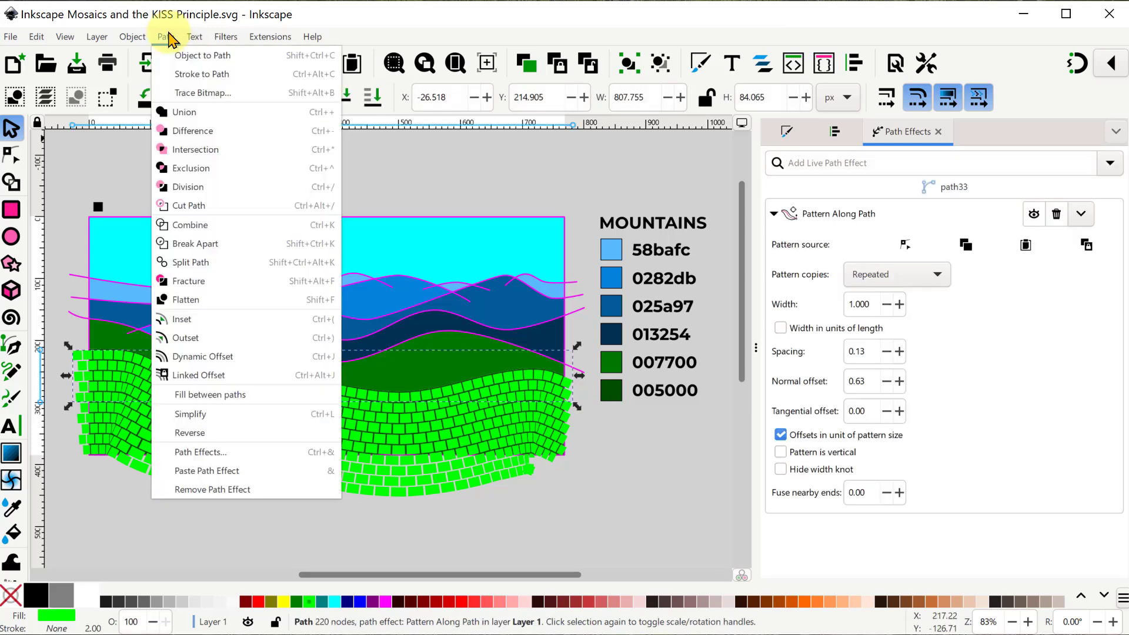
pyautogui.click(191, 53)
pyautogui.click(166, 37)
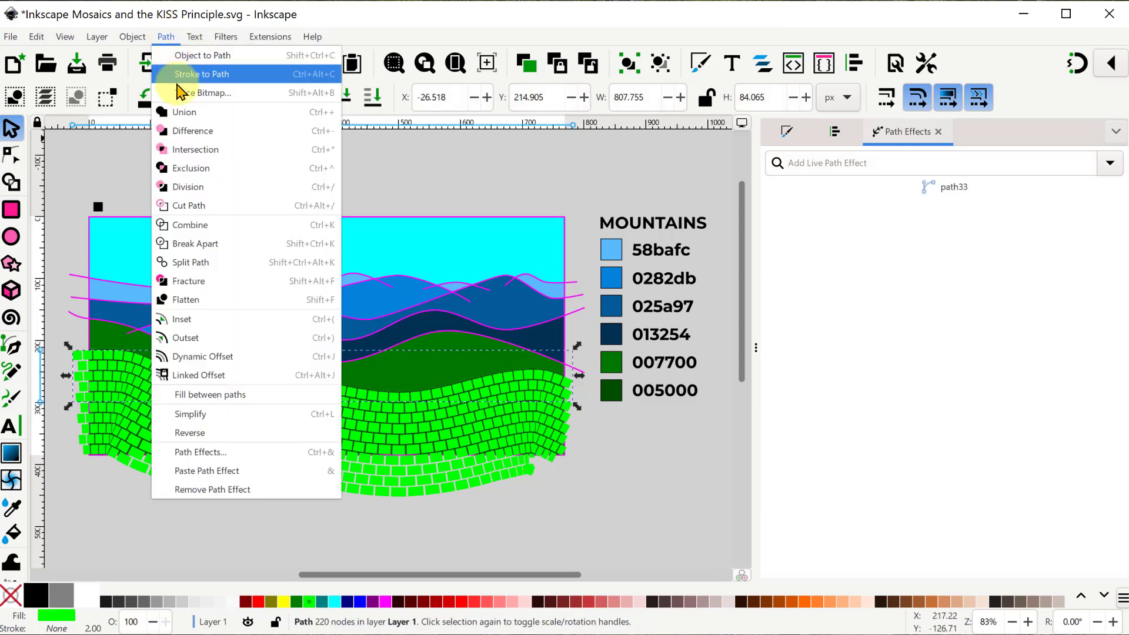
pyautogui.click(192, 242)
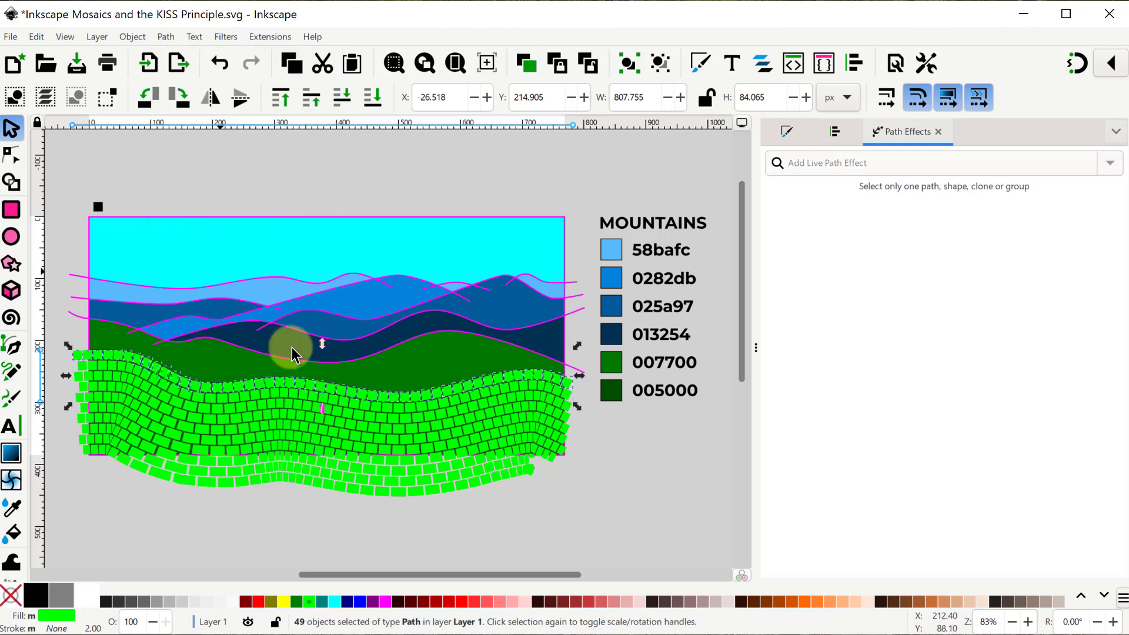
# Select all 475 tiles sharing the same green fill colour
pyautogui.click(590, 528)
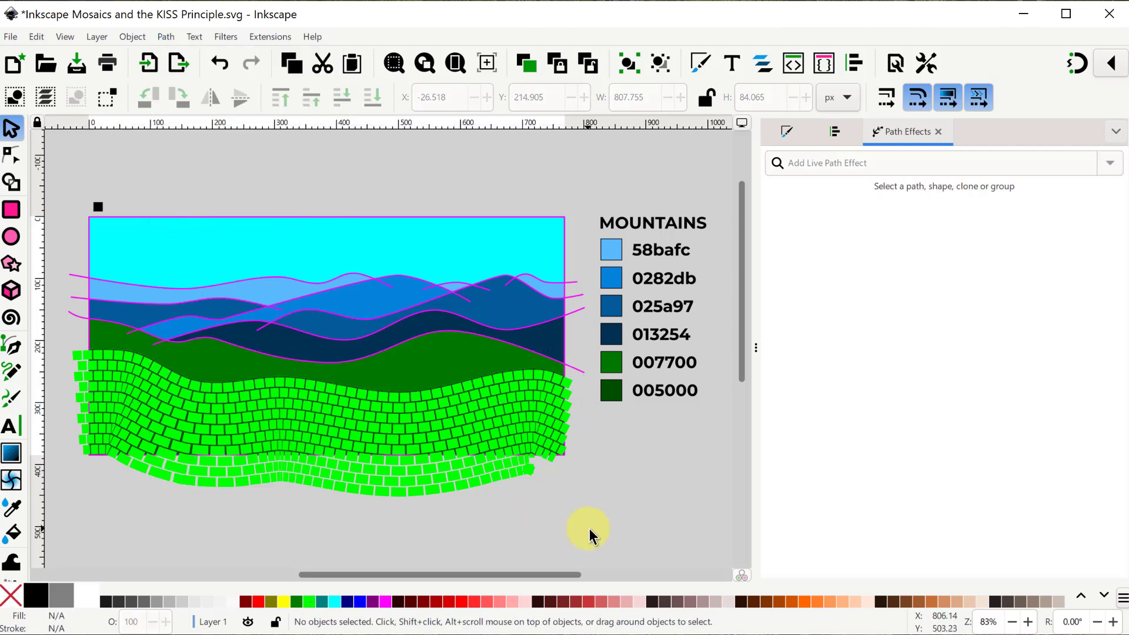
pyautogui.click(566, 389)
pyautogui.rightClick(554, 390)
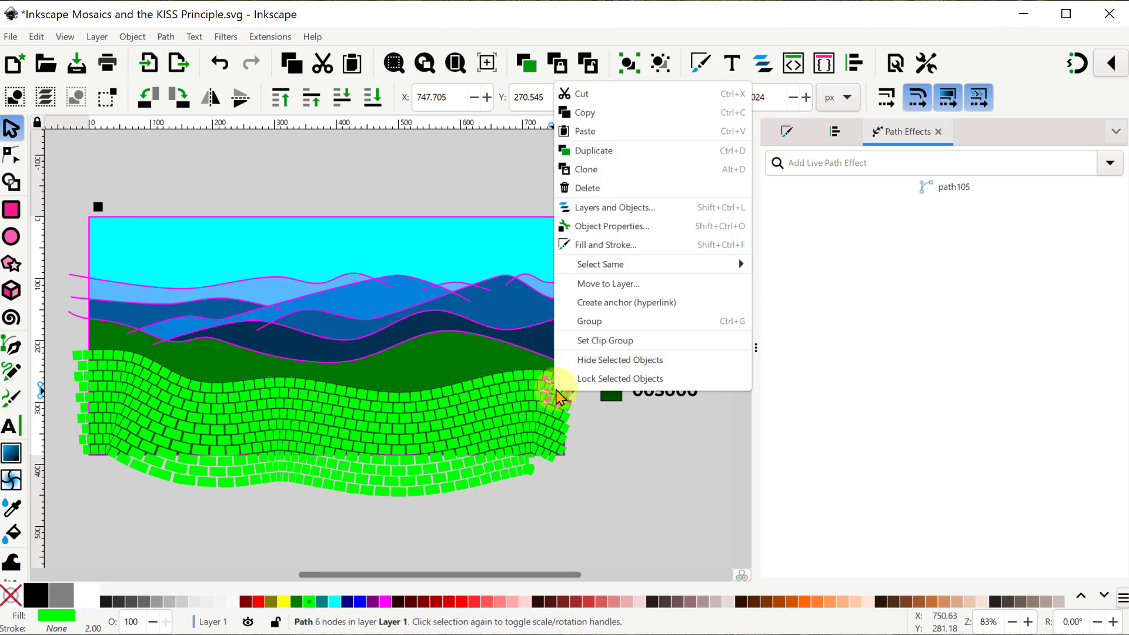
pyautogui.moveTo(594, 265)
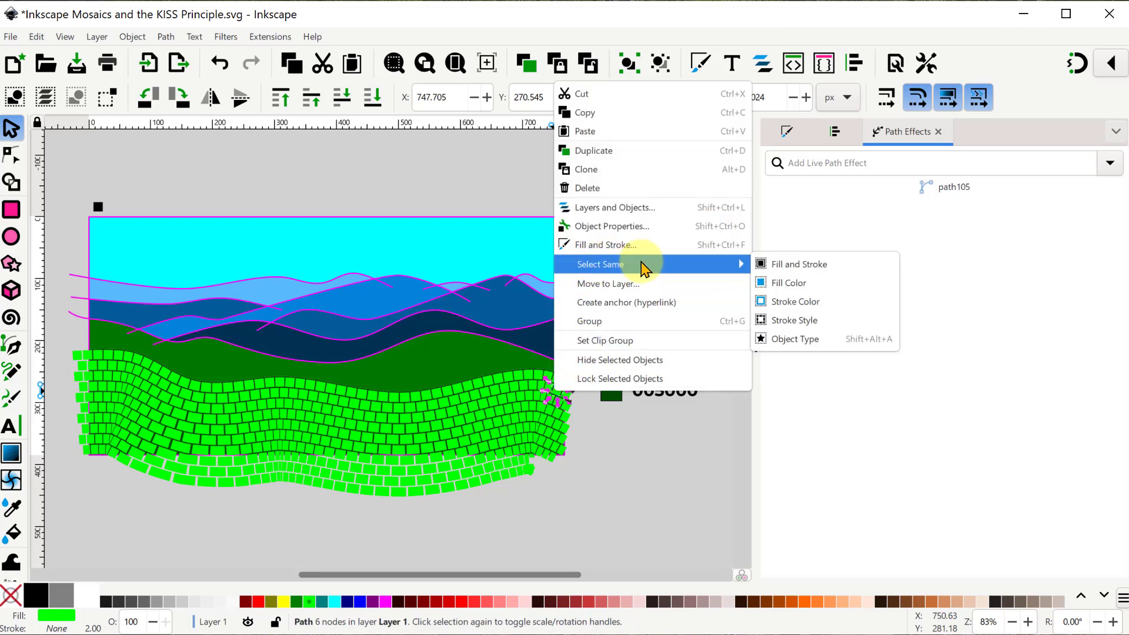
pyautogui.click(783, 287)
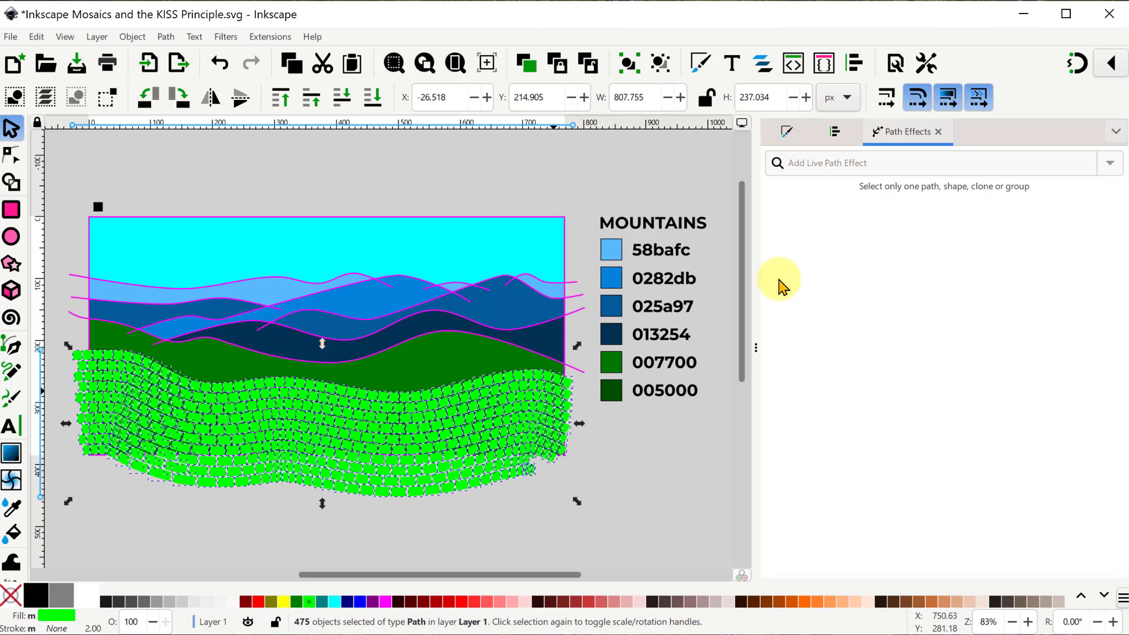
# Group the 475 green tiles and send the group to the bottom
pyautogui.click(628, 64)
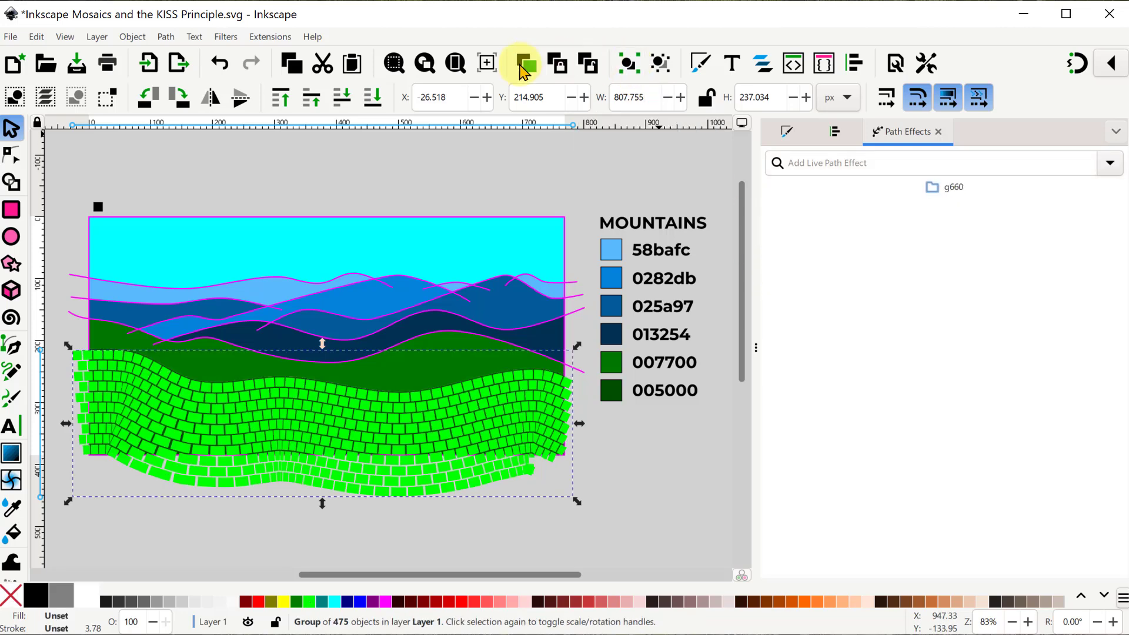
pyautogui.click(372, 98)
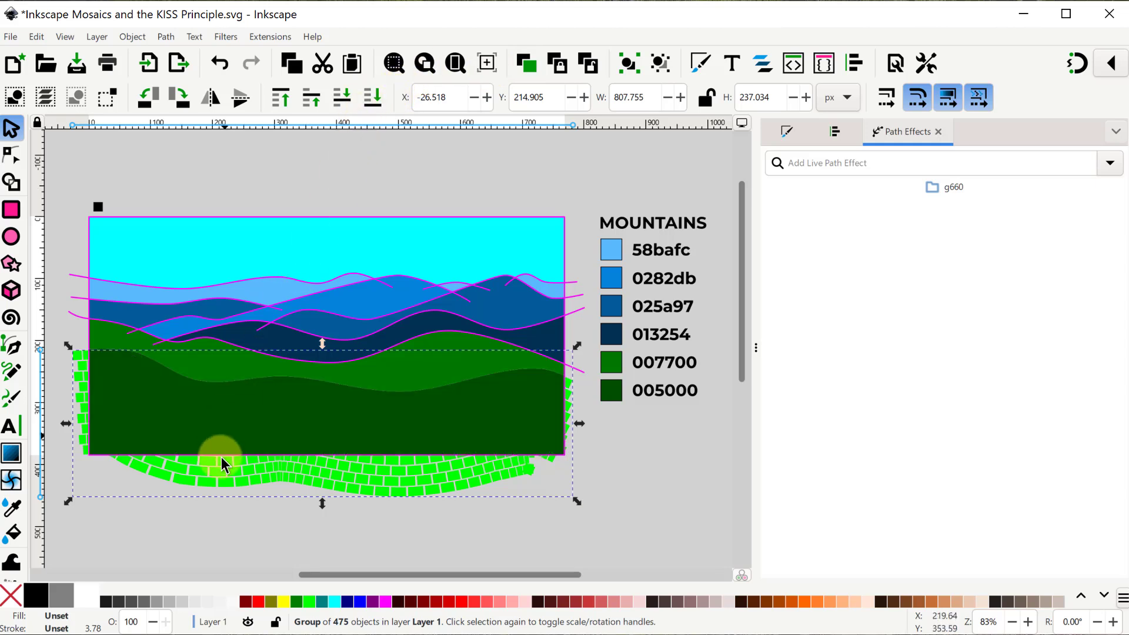
pyautogui.click(210, 527)
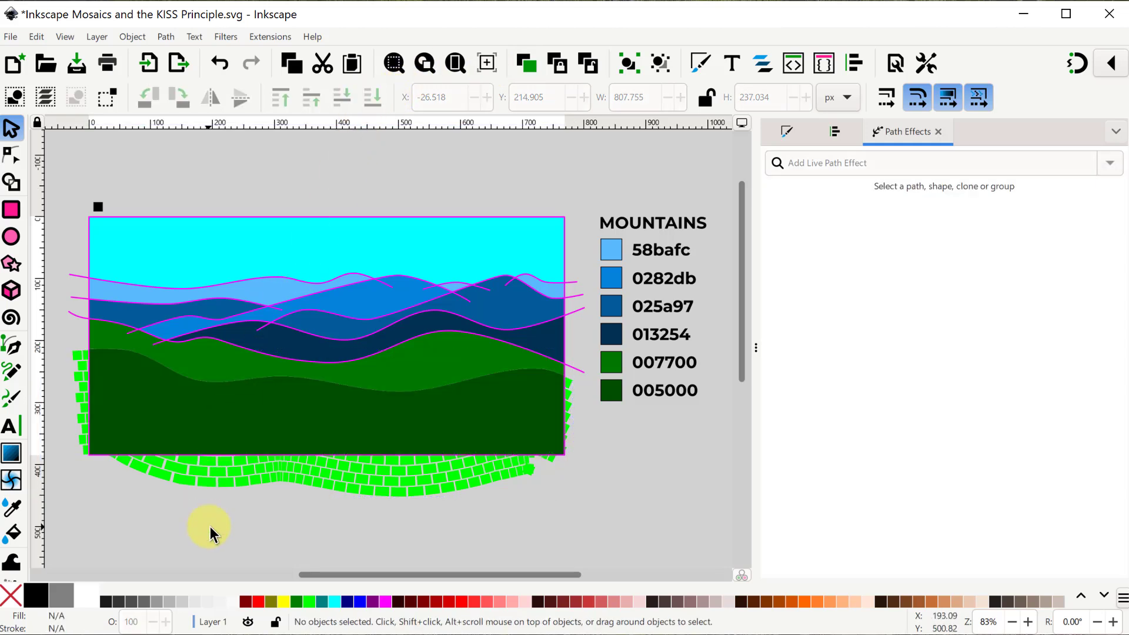
# Clip the tile group to the dark green foreground hill
pyautogui.click(204, 423)
pyautogui.keyDown('shift'); pyautogui.click(411, 481); pyautogui.keyUp('shift')
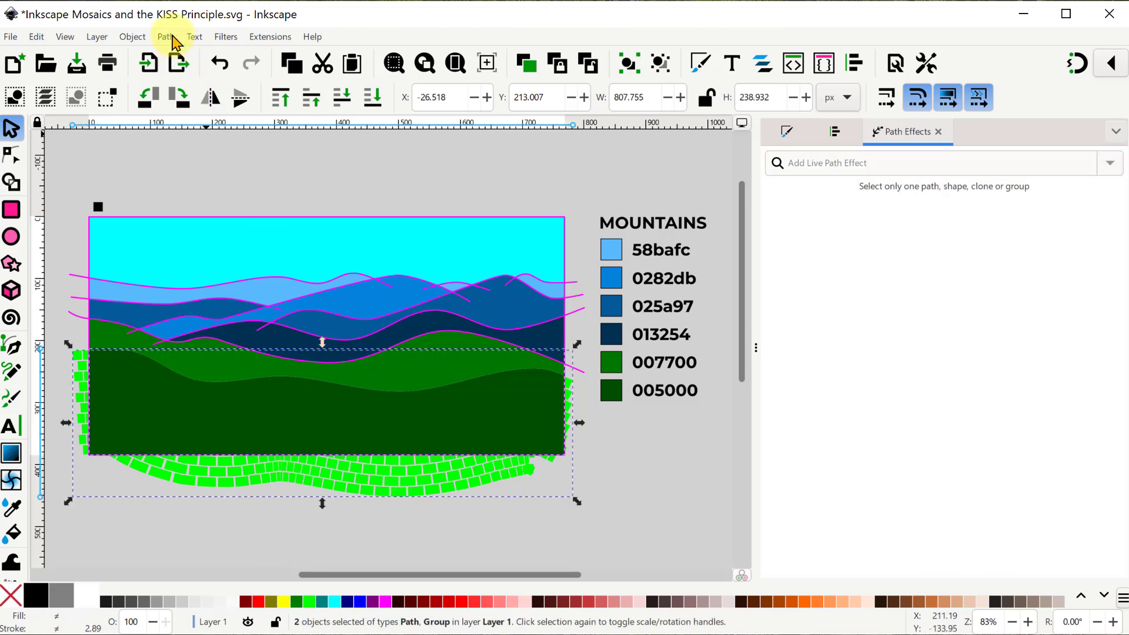
pyautogui.click(133, 37)
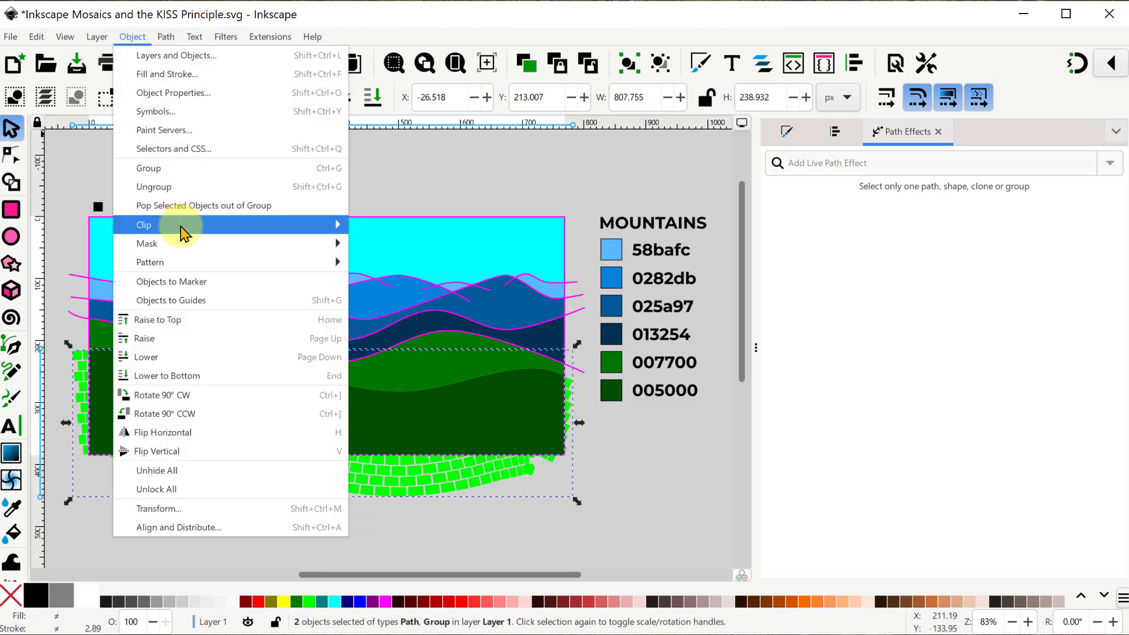
pyautogui.moveTo(349, 228)
pyautogui.click(383, 227)
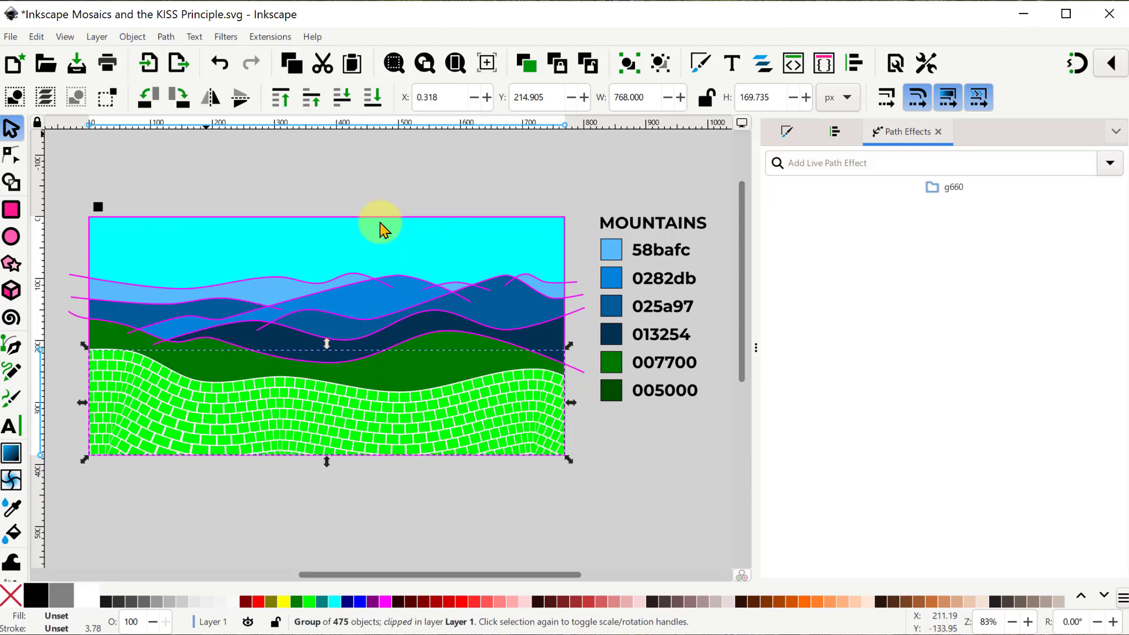
# Recolour the clipped tiles dark green 005000 with the dropper and fit the page
pyautogui.press('d')
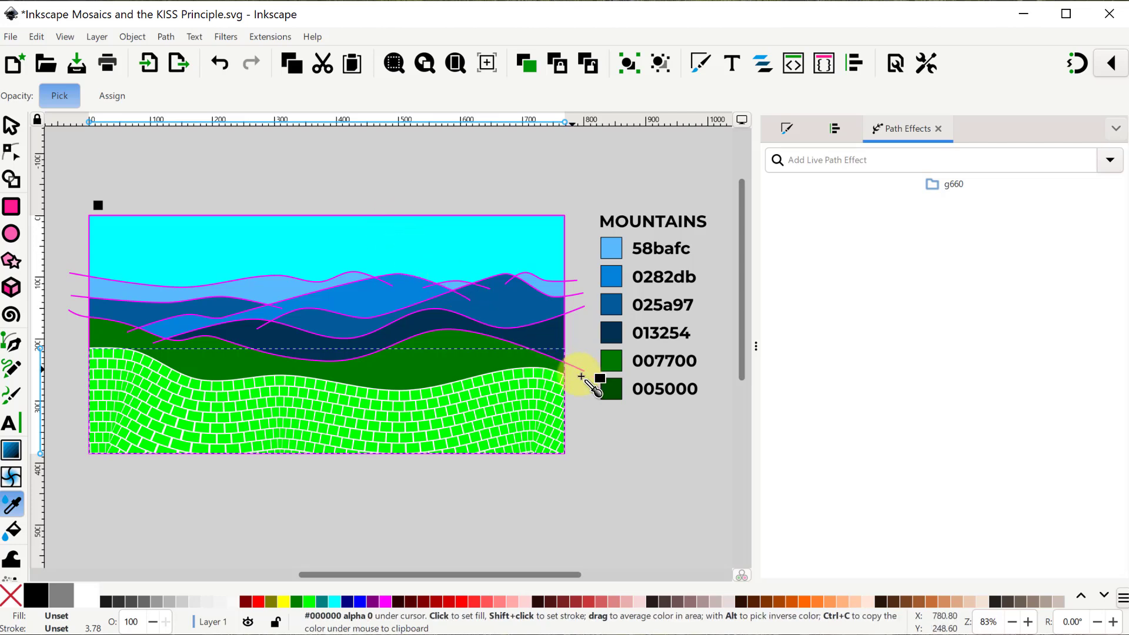
pyautogui.click(614, 388)
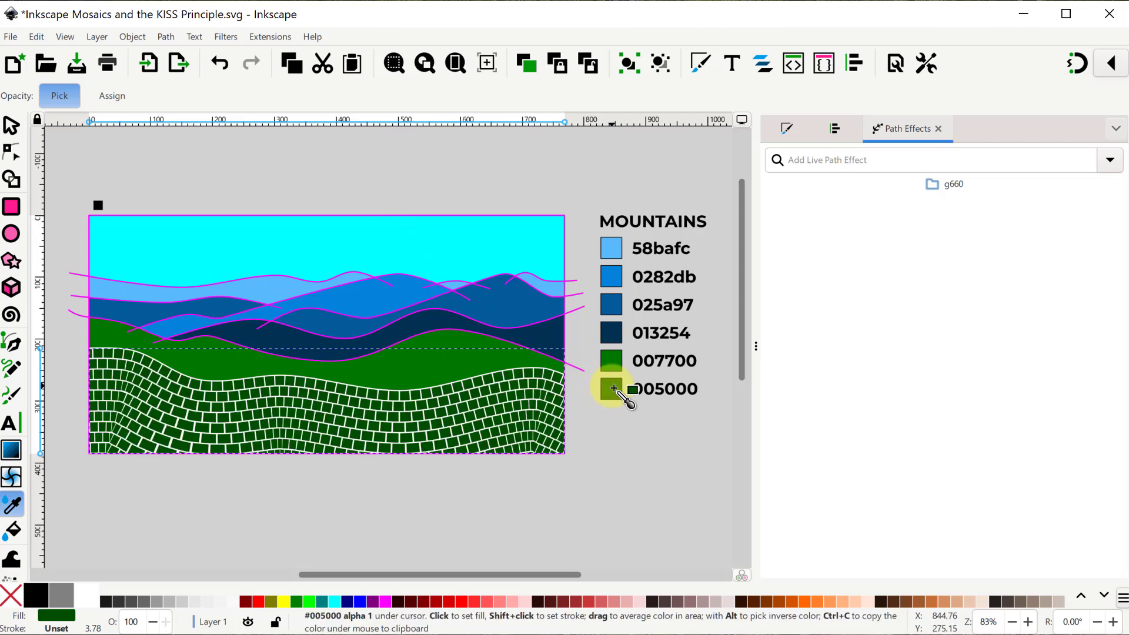
pyautogui.press('s')
pyautogui.click(605, 445)
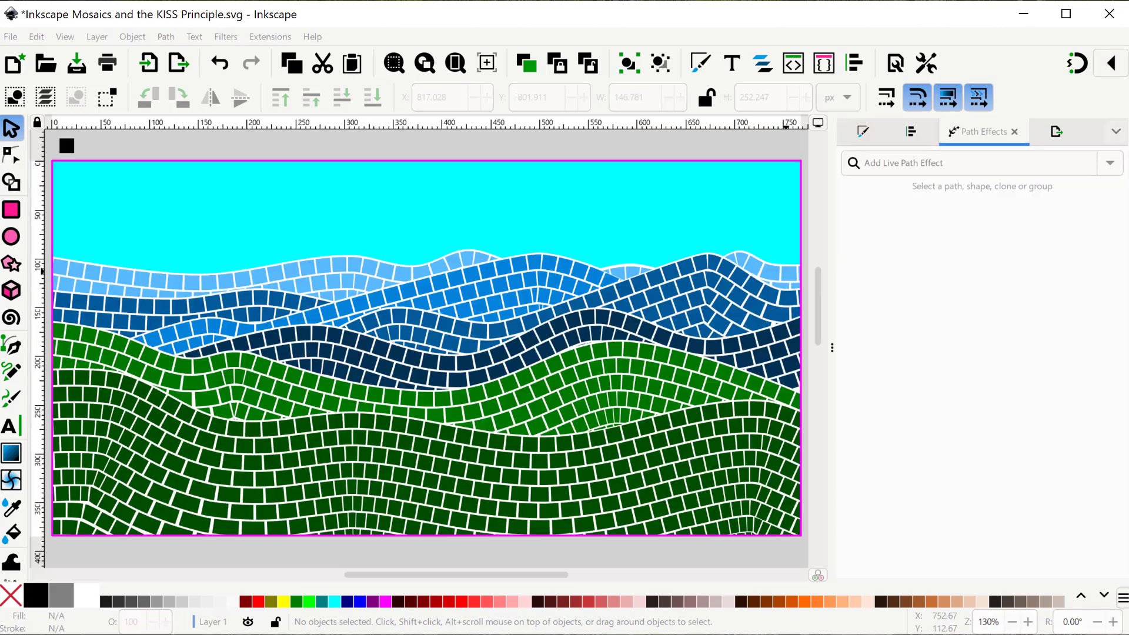
pyautogui.press('5')
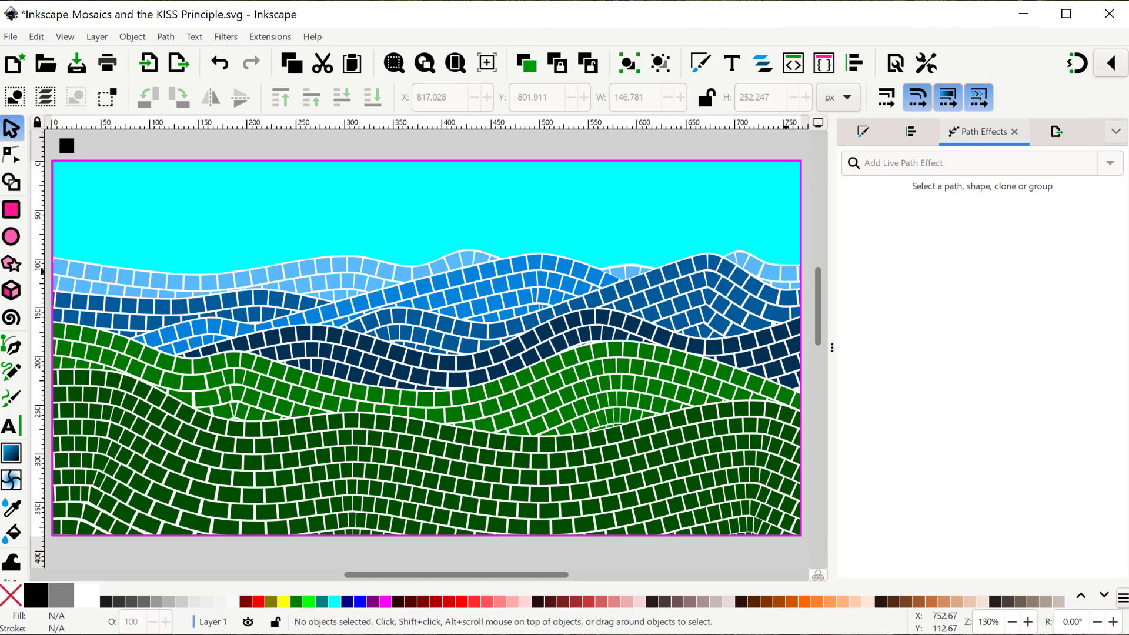
# Test-move the cyan sky shape, then undo to restore its position
pyautogui.click(588, 201)
pyautogui.moveTo(587, 199); pyautogui.dragTo(615, 187)
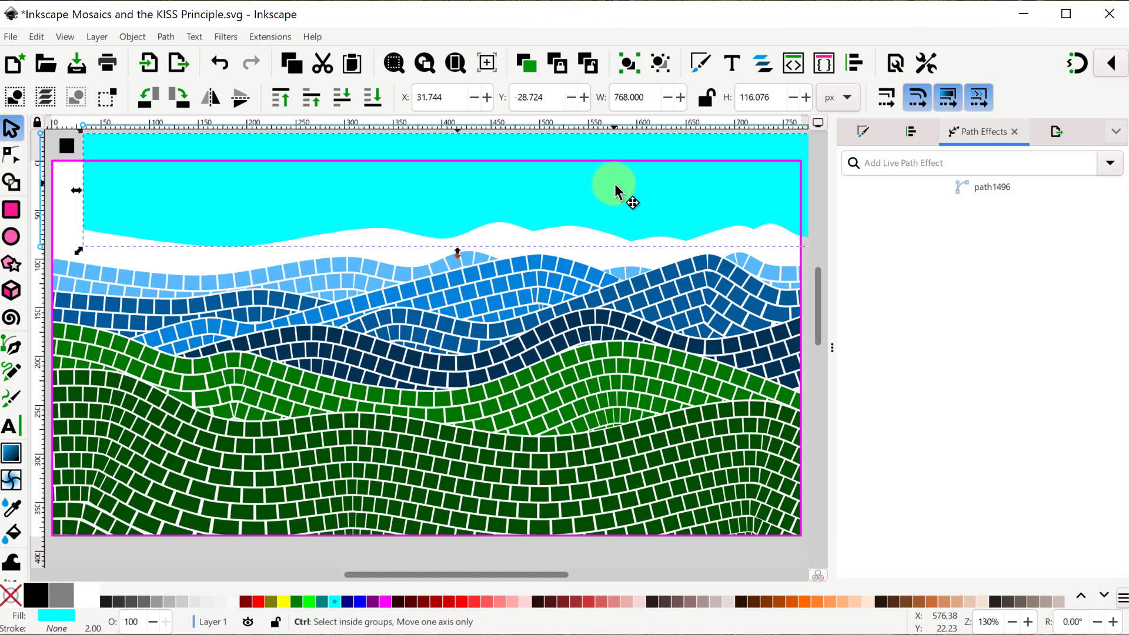
pyautogui.hotkey('ctrl', 'z')
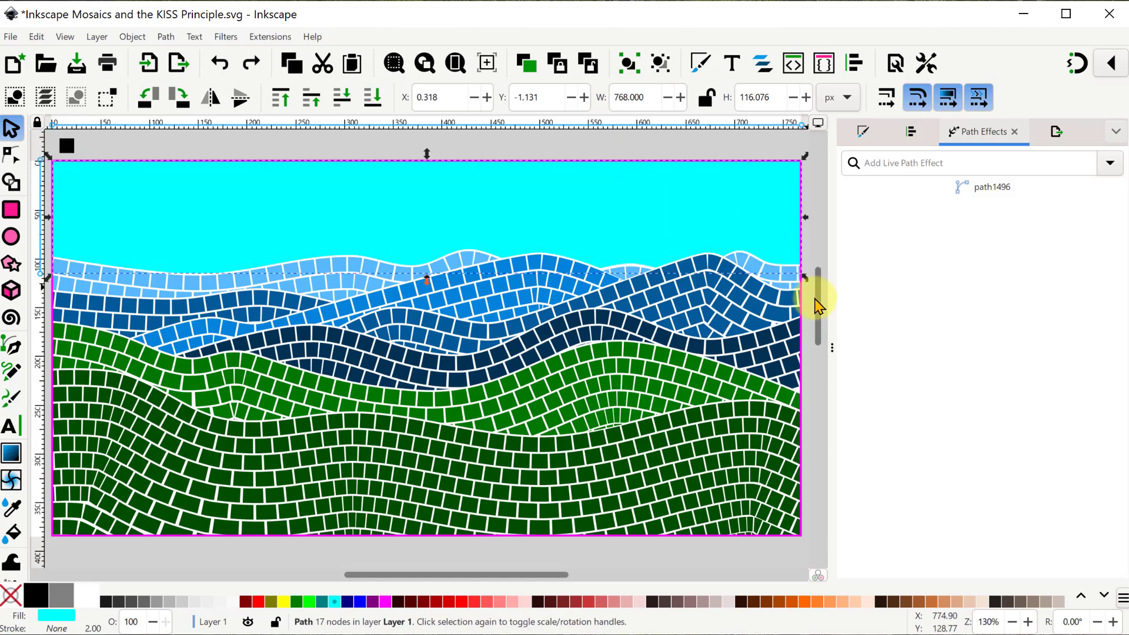
# Build the sunset sky mosaic of yellow sun and orange-pink rays over the mountains
pyautogui.moveTo(820, 307); pyautogui.dragTo(824, 270)
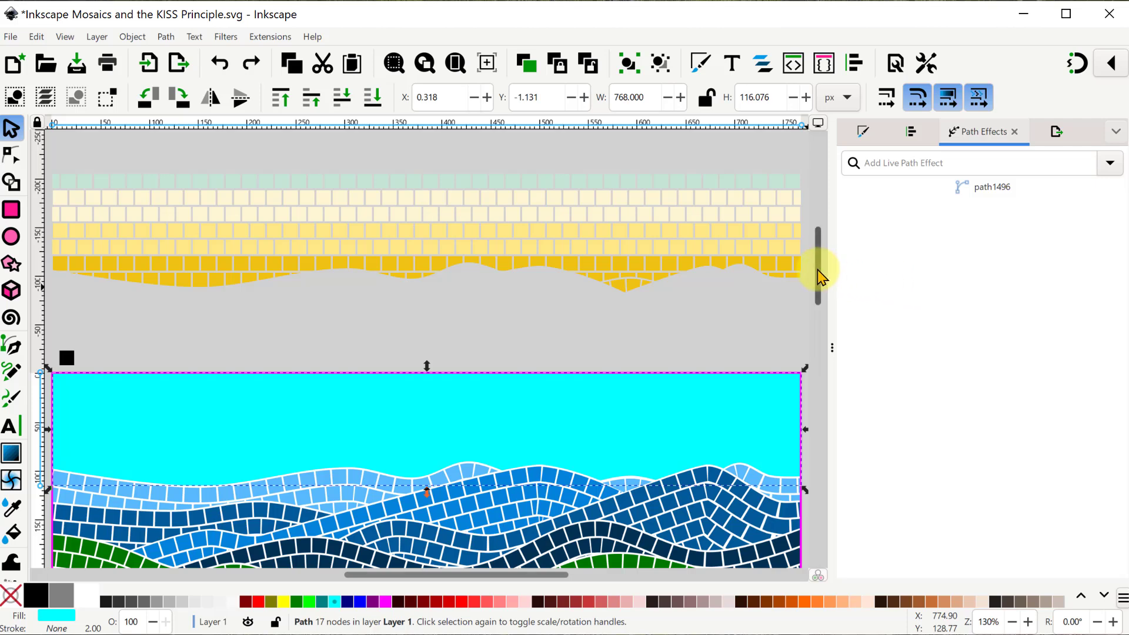
pyautogui.moveTo(819, 272); pyautogui.dragTo(819, 227)
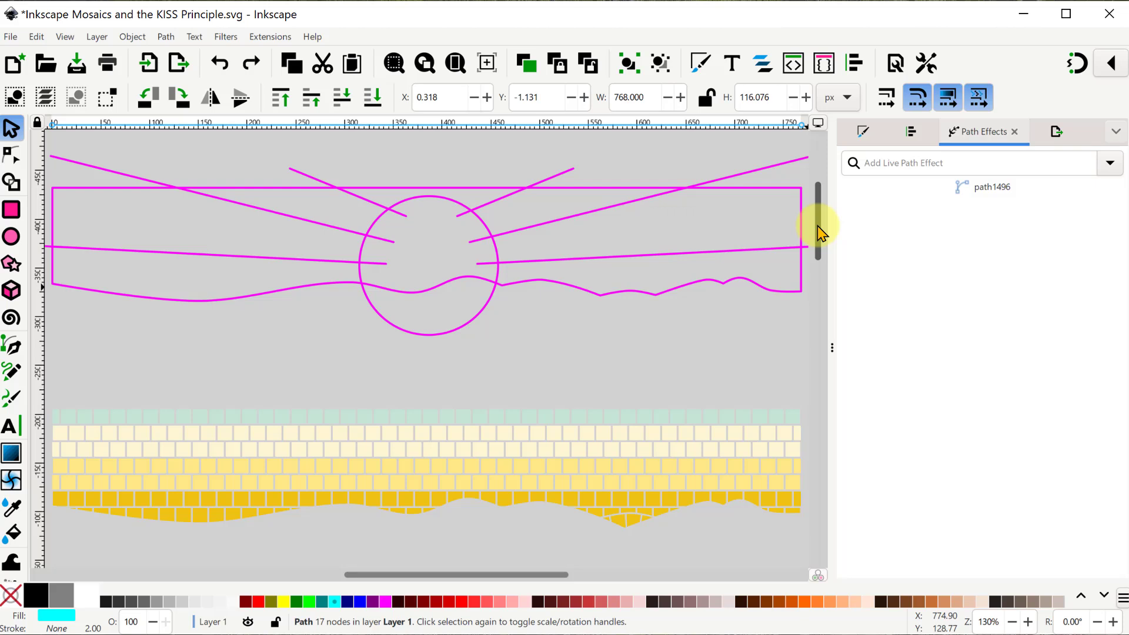
pyautogui.keyDown('ctrl'); pyautogui.scroll(-1, 732, 348); pyautogui.keyUp('ctrl')
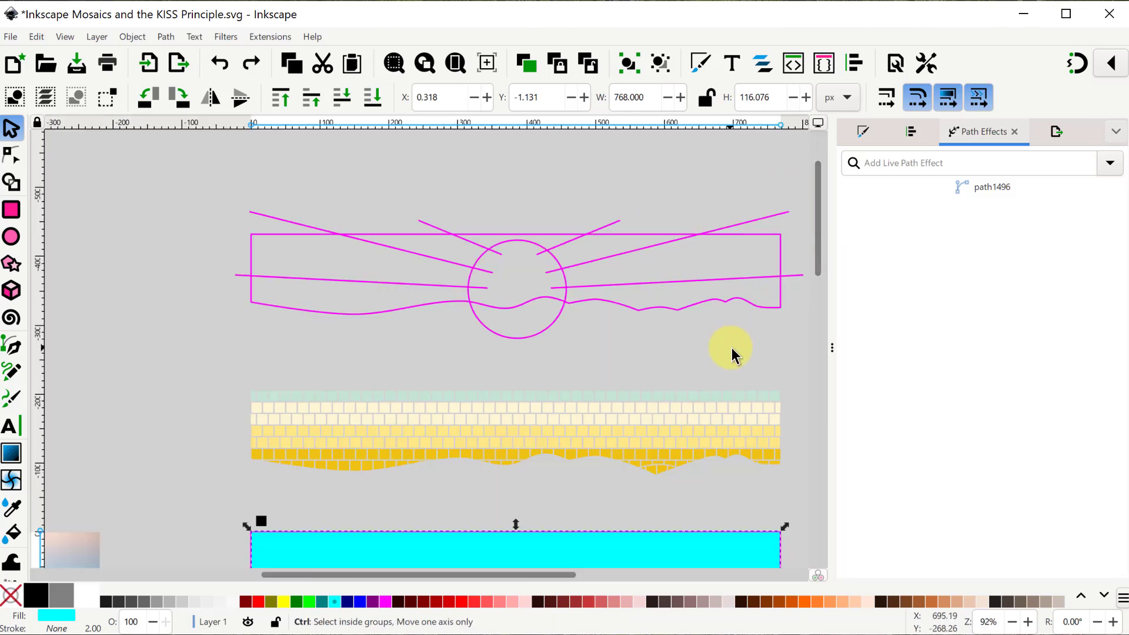
pyautogui.moveTo(538, 575); pyautogui.dragTo(604, 576)
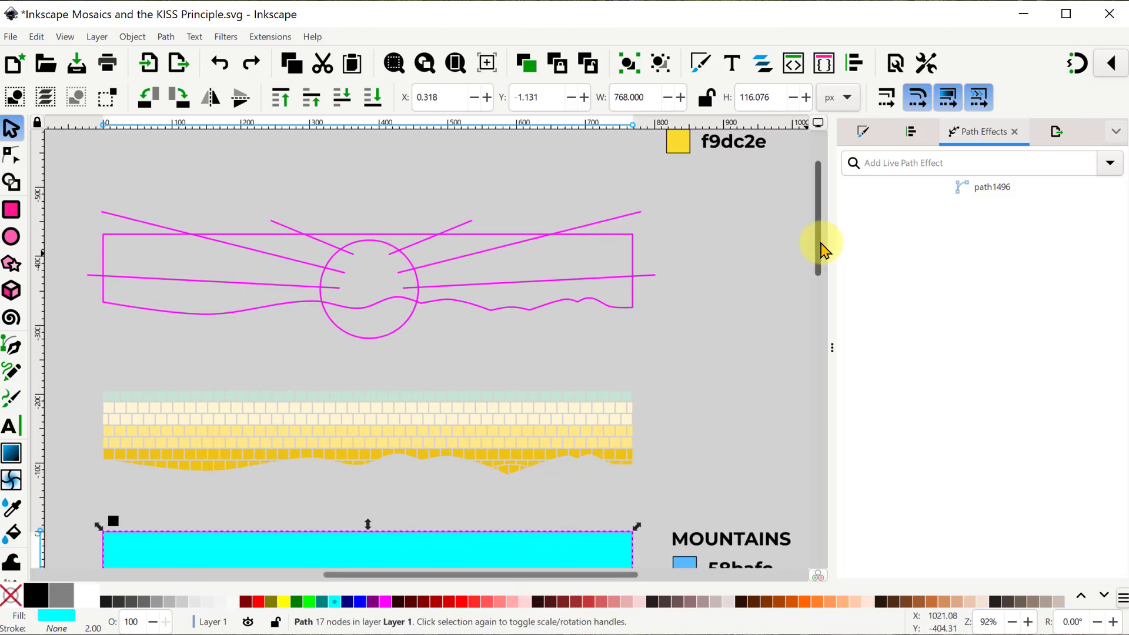
pyautogui.scroll(8, 813, 194)
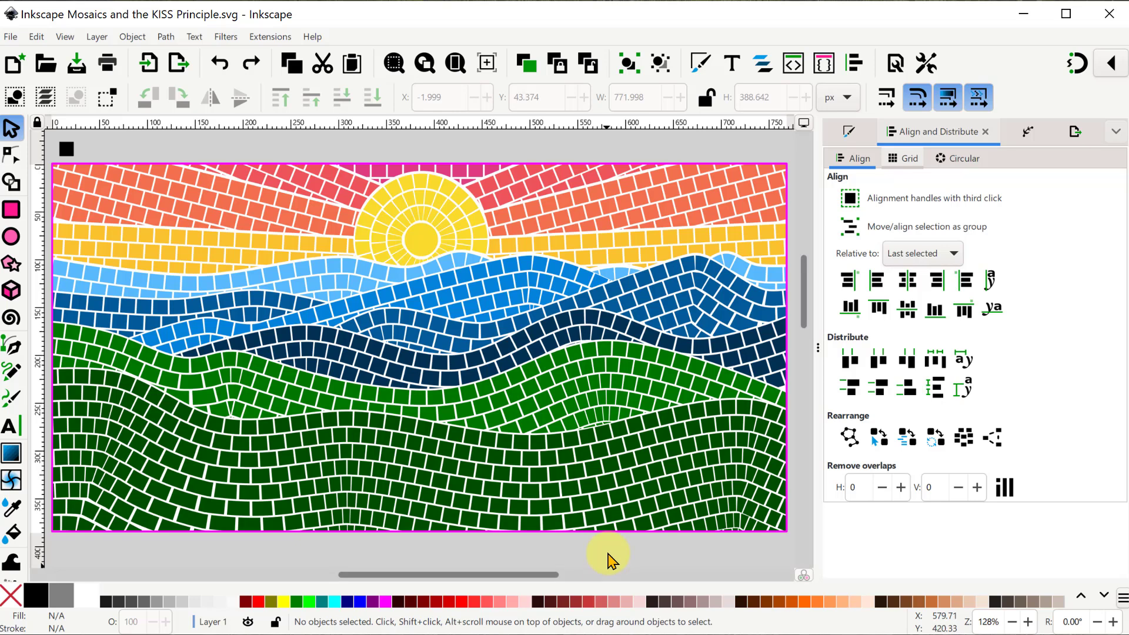
pyautogui.scroll(-1, 610, 553)
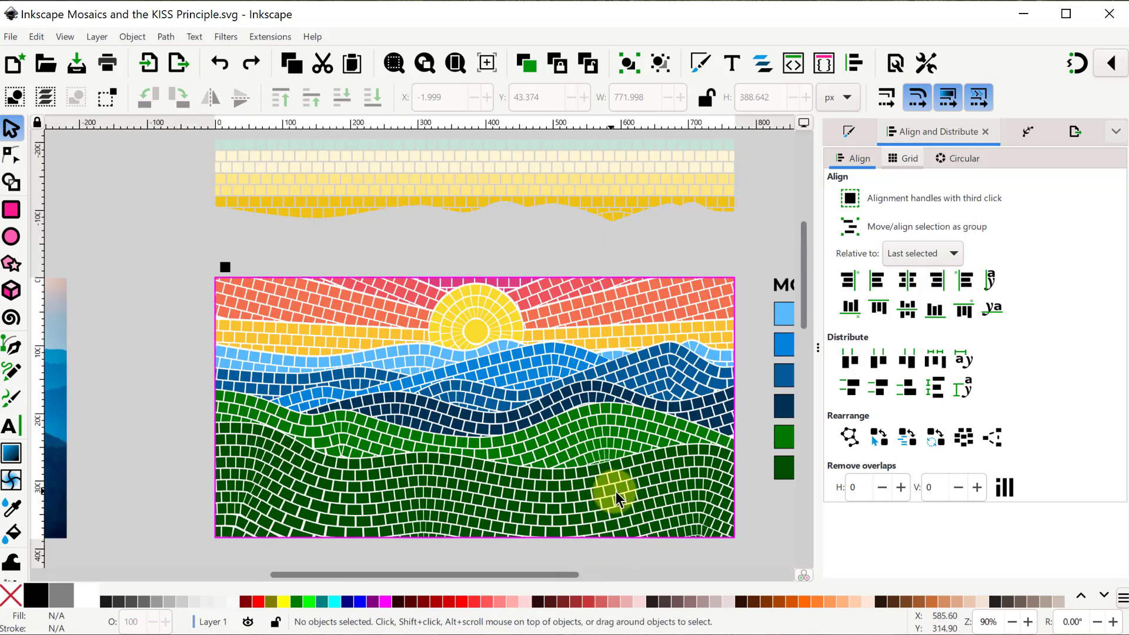
pyautogui.scroll(-3, 618, 494)
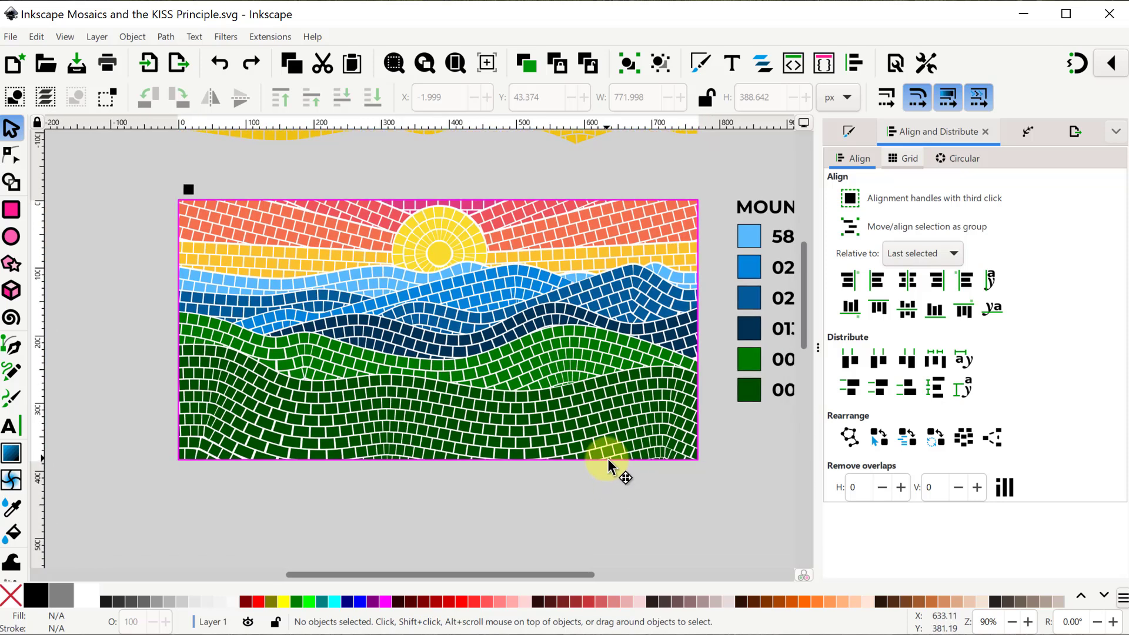
pyautogui.moveTo(608, 458); pyautogui.dragTo(562, 503)
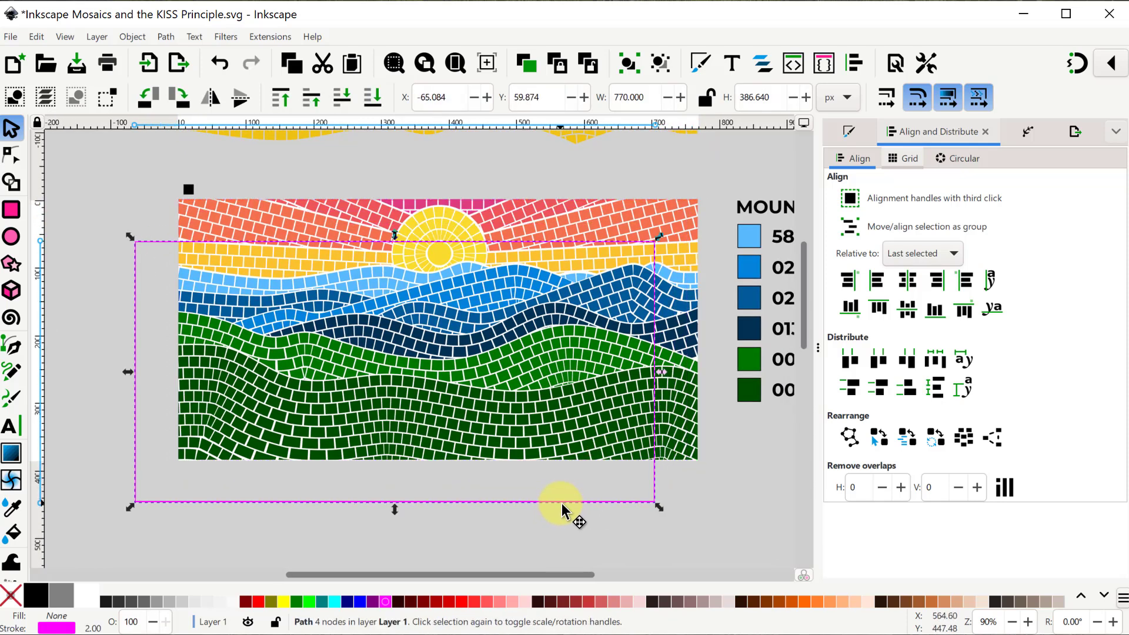
pyautogui.press('Delete')
pyautogui.click(188, 189)
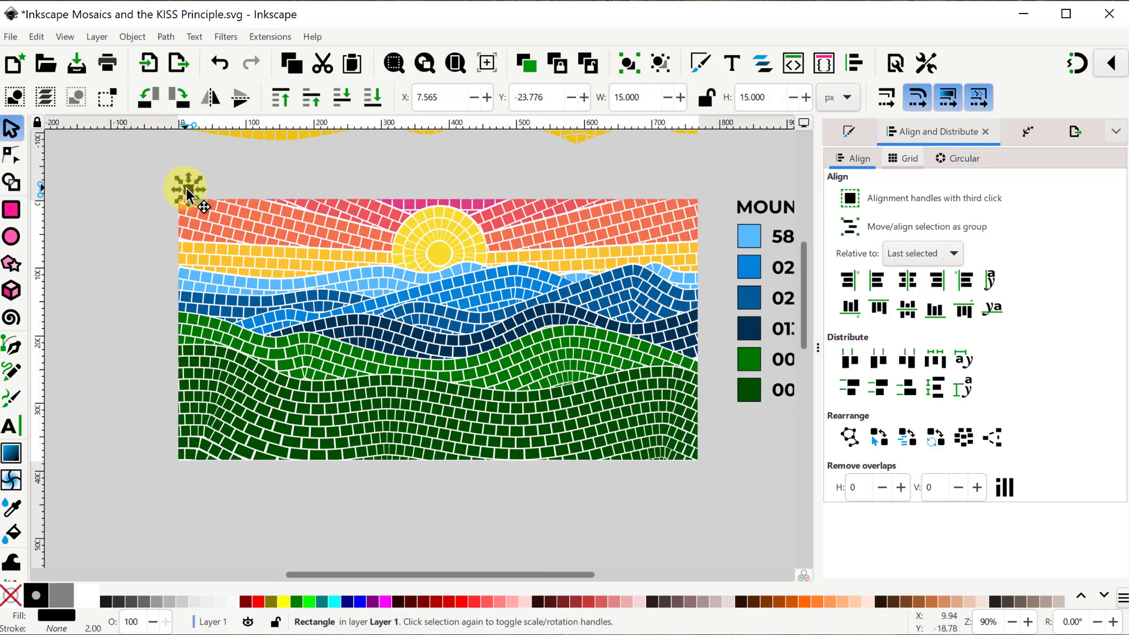
pyautogui.moveTo(147, 171); pyautogui.dragTo(711, 499)
pyautogui.click(629, 63)
pyautogui.click(628, 63)
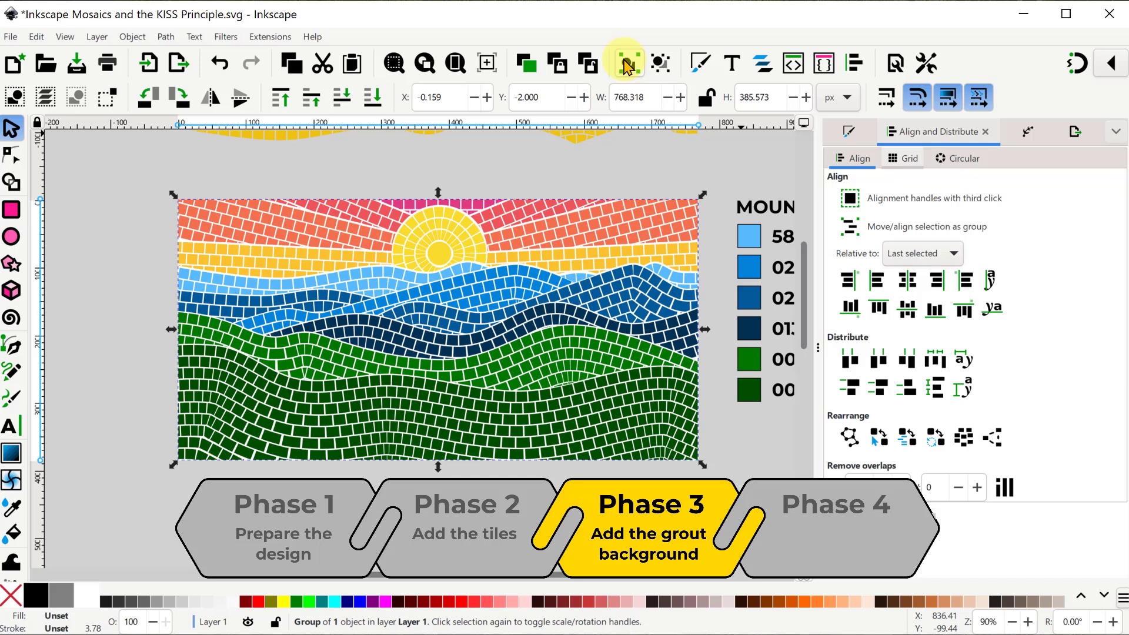
# Attempt to build a shape from the guide fragments, then cancel it
pyautogui.scroll(-10, 293, 507)
pyautogui.hscroll(-20, 292, 507)
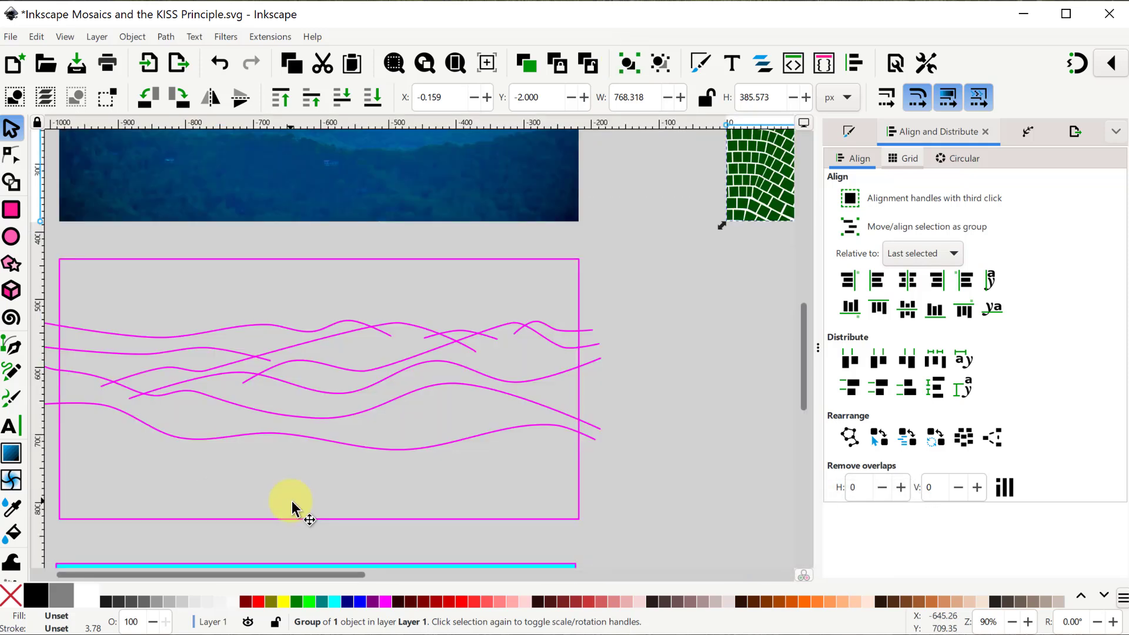
pyautogui.moveTo(291, 500); pyautogui.dragTo(500, 580)
pyautogui.hscroll(3, 500, 580)
pyautogui.click(11, 181)
pyautogui.moveTo(529, 506)
pyautogui.mouseDown()
pyautogui.moveTo(554, 500)
pyautogui.moveTo(563, 457)
pyautogui.moveTo(690, 391)
pyautogui.moveTo(722, 322)
pyautogui.moveTo(583, 344)
pyautogui.moveTo(463, 340)
pyautogui.moveTo(325, 366)
pyautogui.moveTo(346, 366)
pyautogui.moveTo(341, 351)
pyautogui.moveTo(344, 386)
pyautogui.mouseUp()
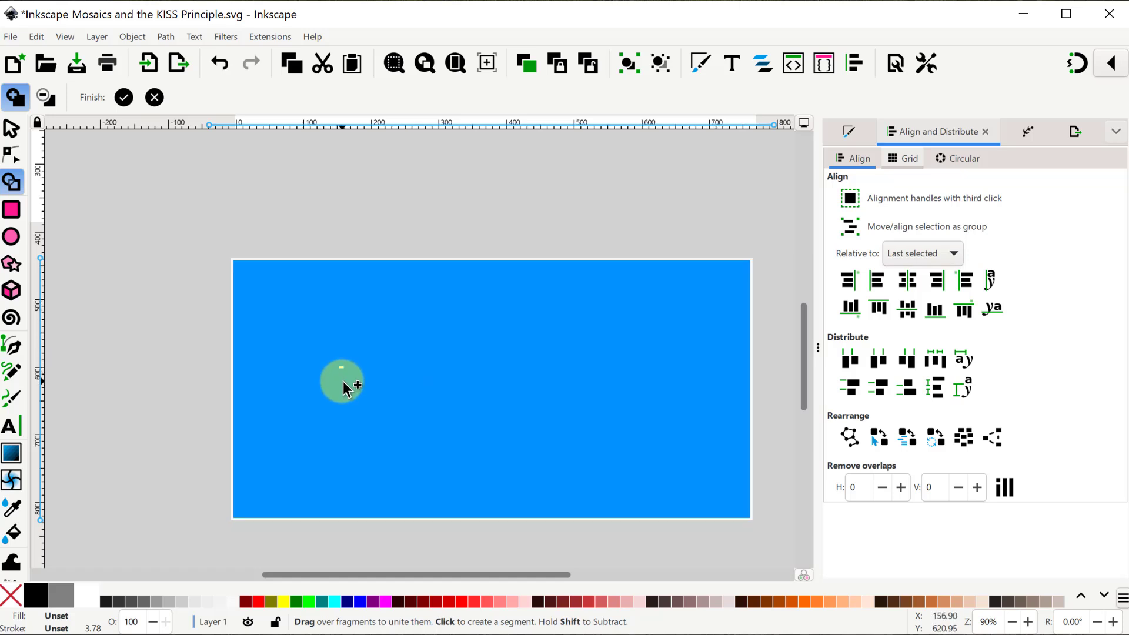
pyautogui.click(154, 97)
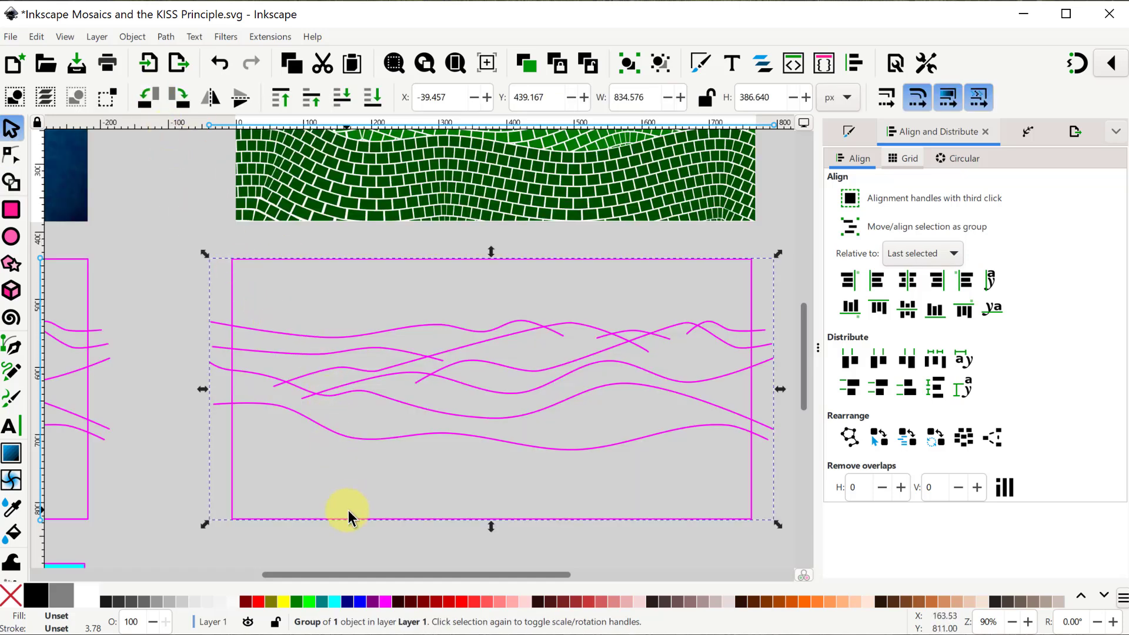
# Ungroup the magenta guides and give the guide rectangle a black fill with no stroke
pyautogui.click(660, 63)
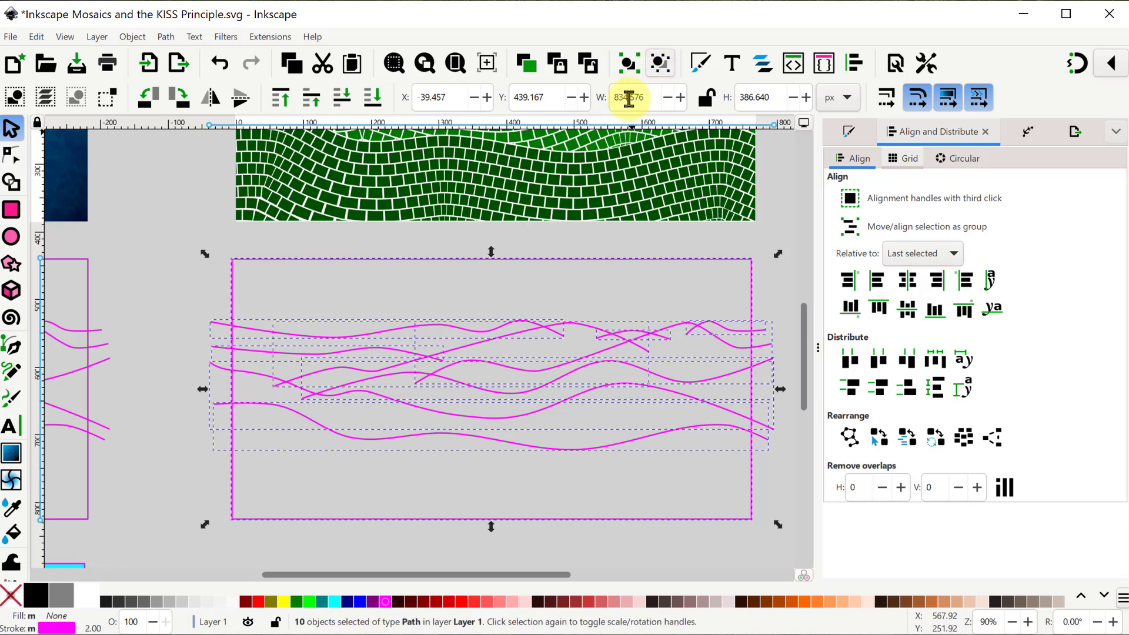
pyautogui.click(453, 541)
pyautogui.click(450, 520)
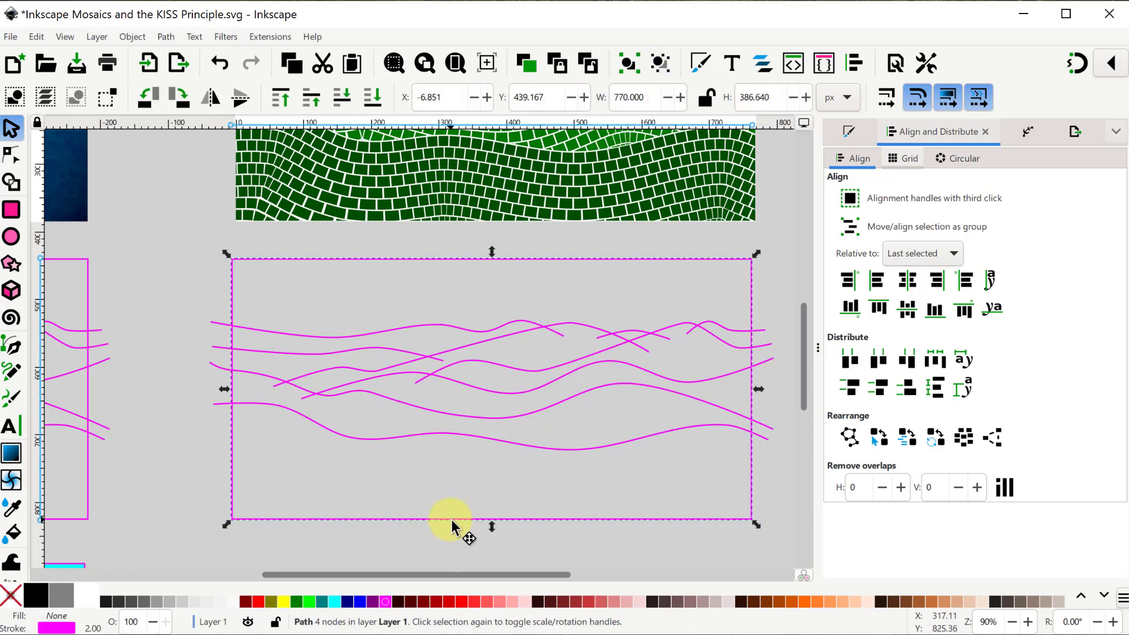
pyautogui.click(33, 598)
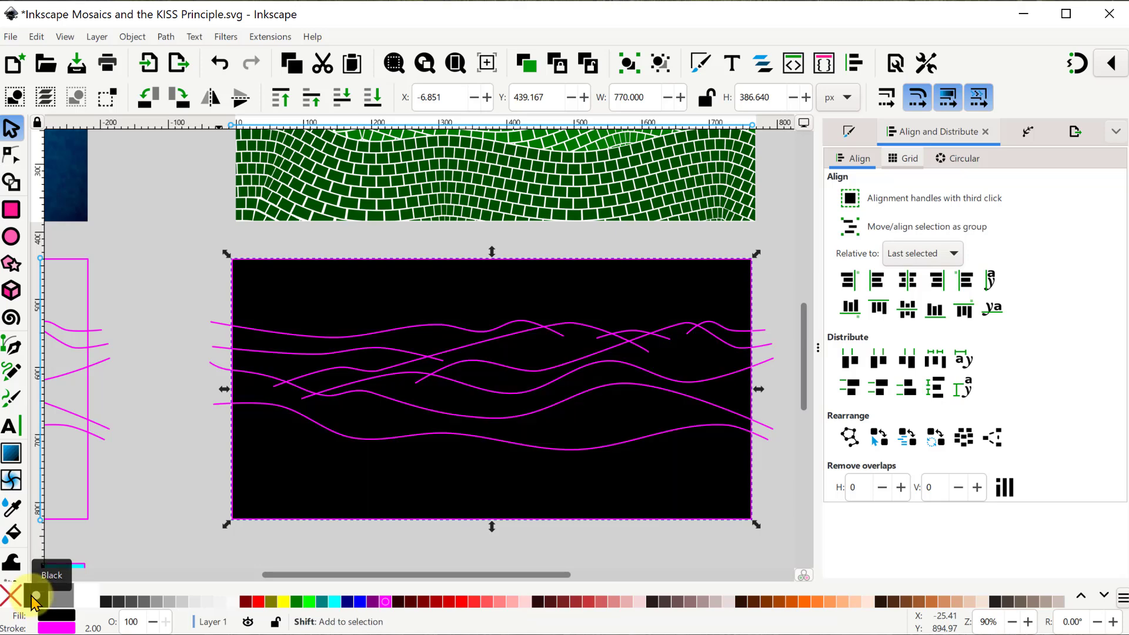
pyautogui.keyDown('shift'); pyautogui.click(9, 597); pyautogui.keyUp('shift')
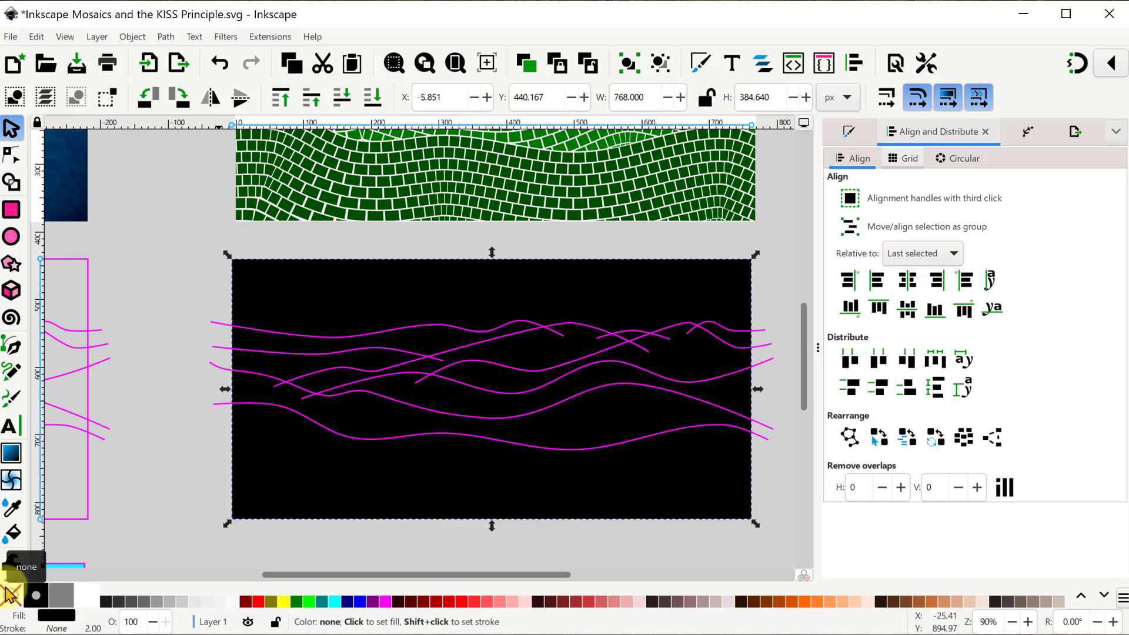
# Add a 2 px Offset path effect to the rectangle and convert it to a plain path
pyautogui.click(1028, 131)
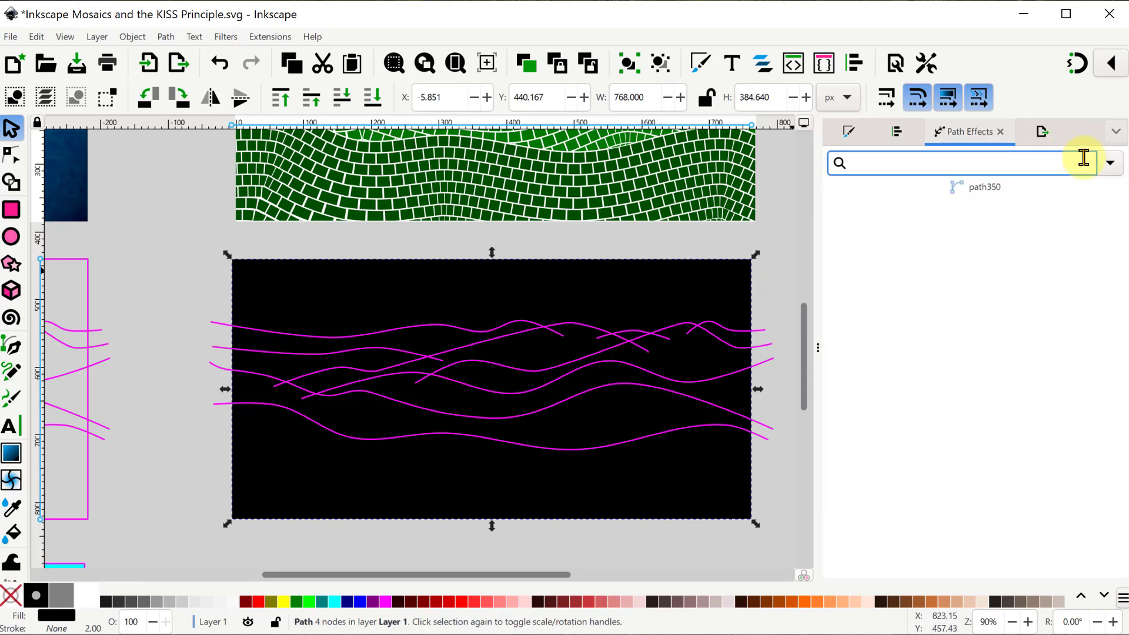
pyautogui.click(1109, 165)
pyautogui.click(1035, 212)
pyautogui.tripleClick(895, 298)
pyautogui.write('2')
pyautogui.press('Return')
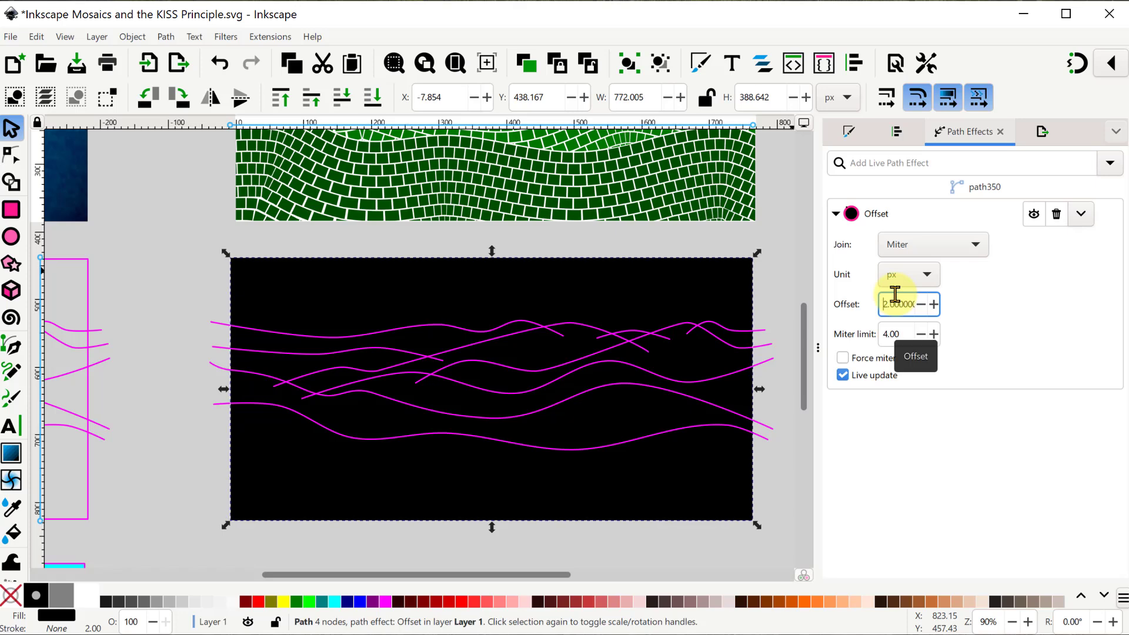
pyautogui.click(166, 37)
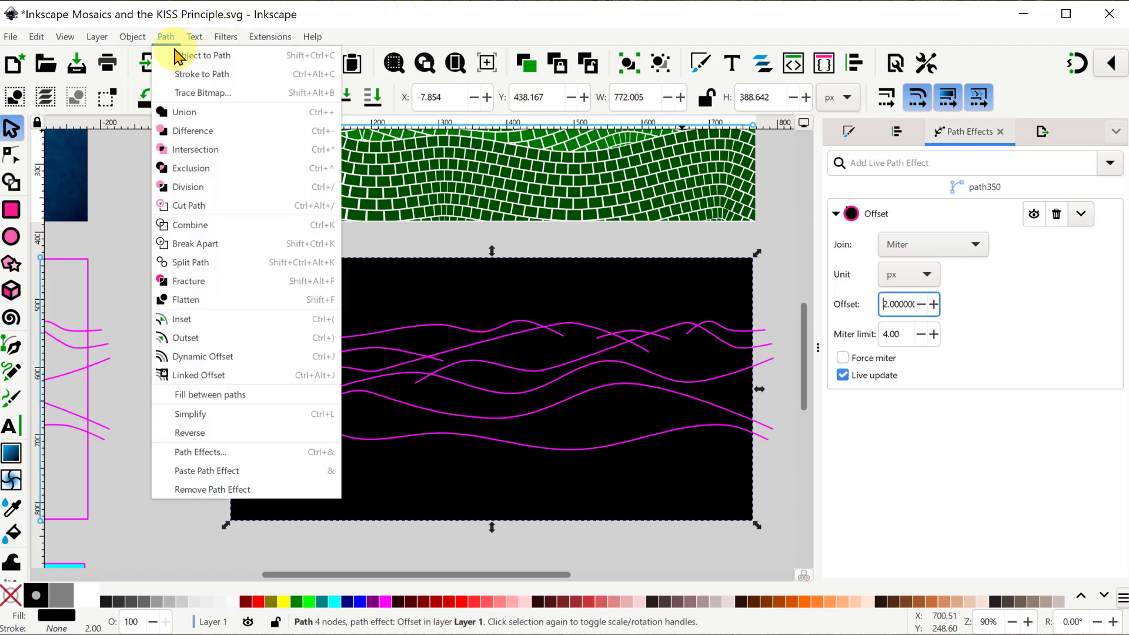
pyautogui.click(176, 56)
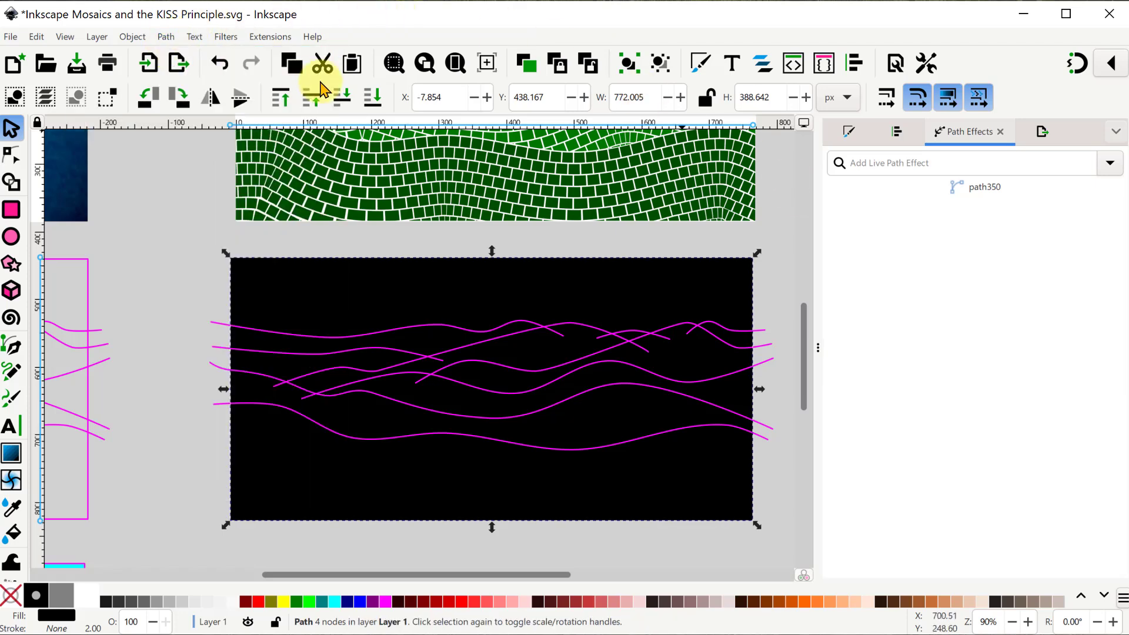
# Centre the black rectangle on the mosaic both ways and lower it behind the tiles
pyautogui.keyDown('shift'); pyautogui.click(613, 164); pyautogui.keyUp('shift')
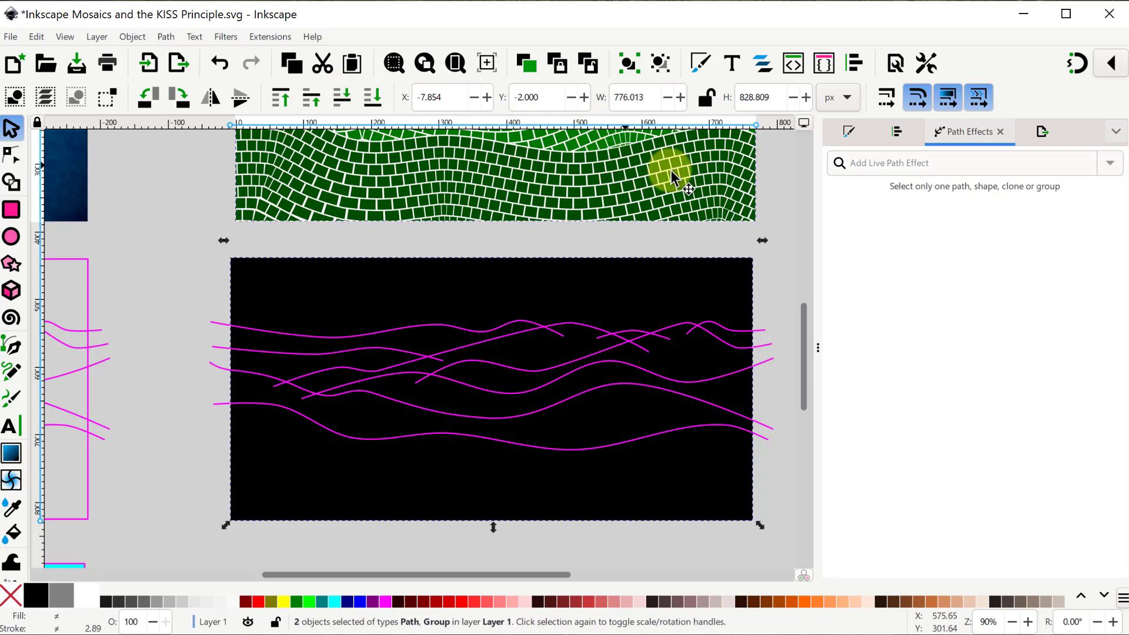
pyautogui.click(900, 134)
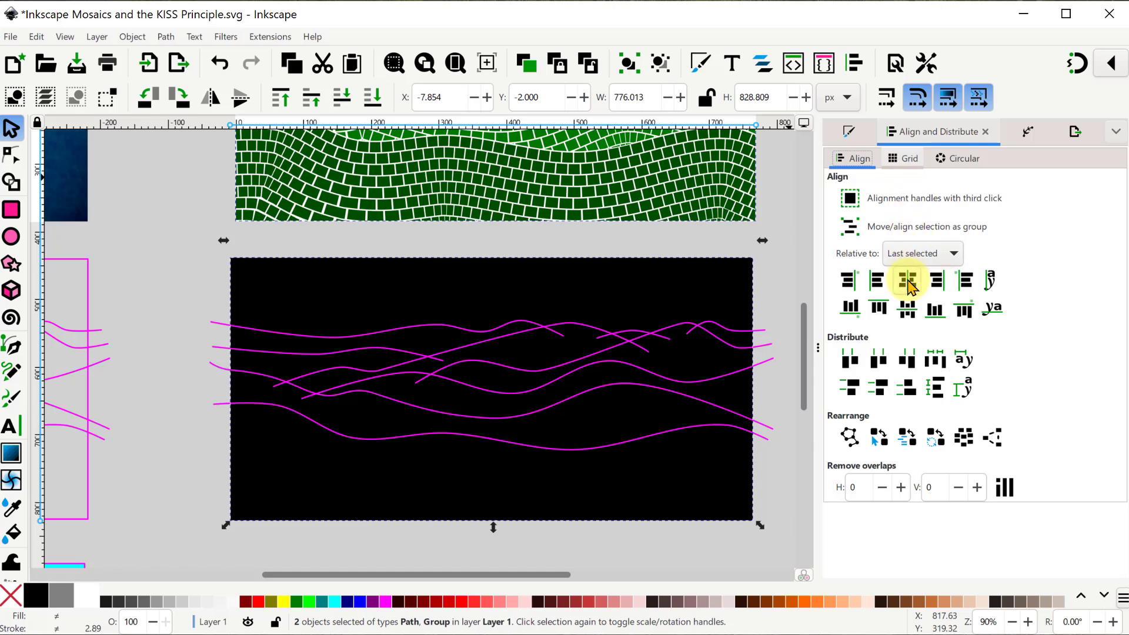
pyautogui.click(909, 283)
pyautogui.click(908, 306)
pyautogui.scroll(10, 646, 315)
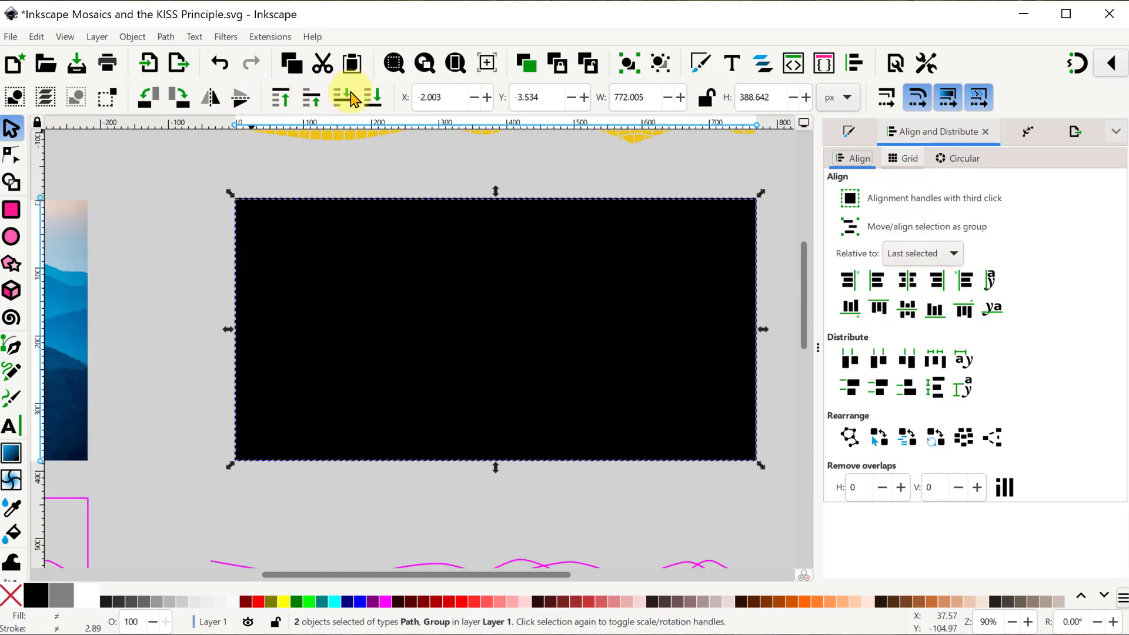
pyautogui.click(373, 98)
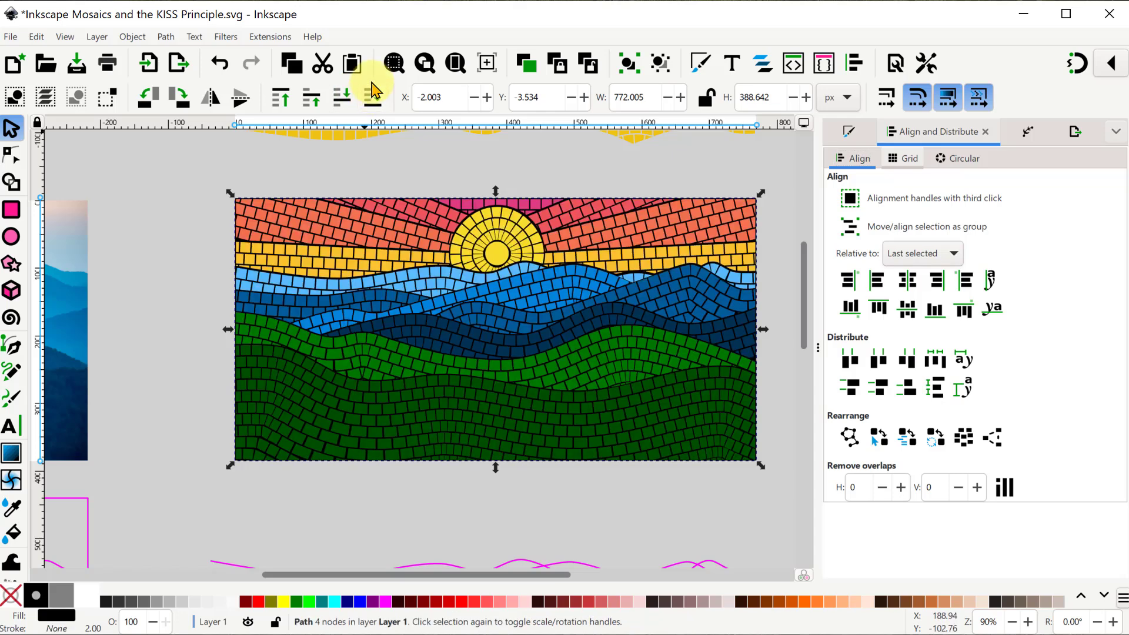
pyautogui.click(456, 63)
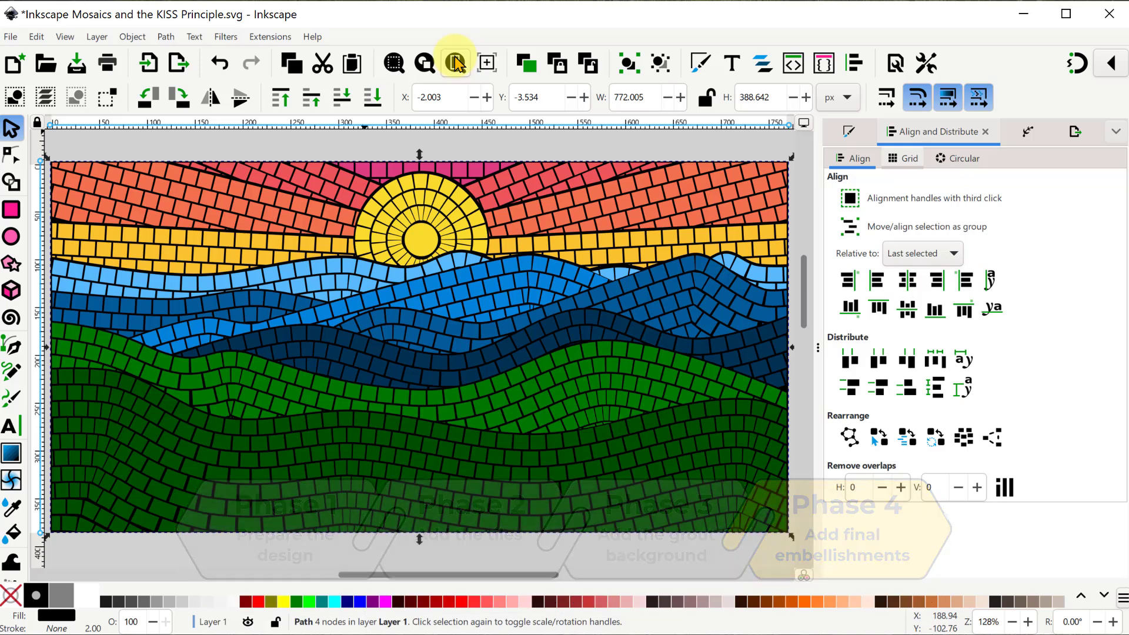
# Type the title 'BLUE RIDGE MOUNTAINS' below the mosaic in black
pyautogui.click(52, 270)
pyautogui.keyDown('ctrl'); pyautogui.scroll(-1, 51, 269); pyautogui.keyUp('ctrl')
pyautogui.click(11, 425)
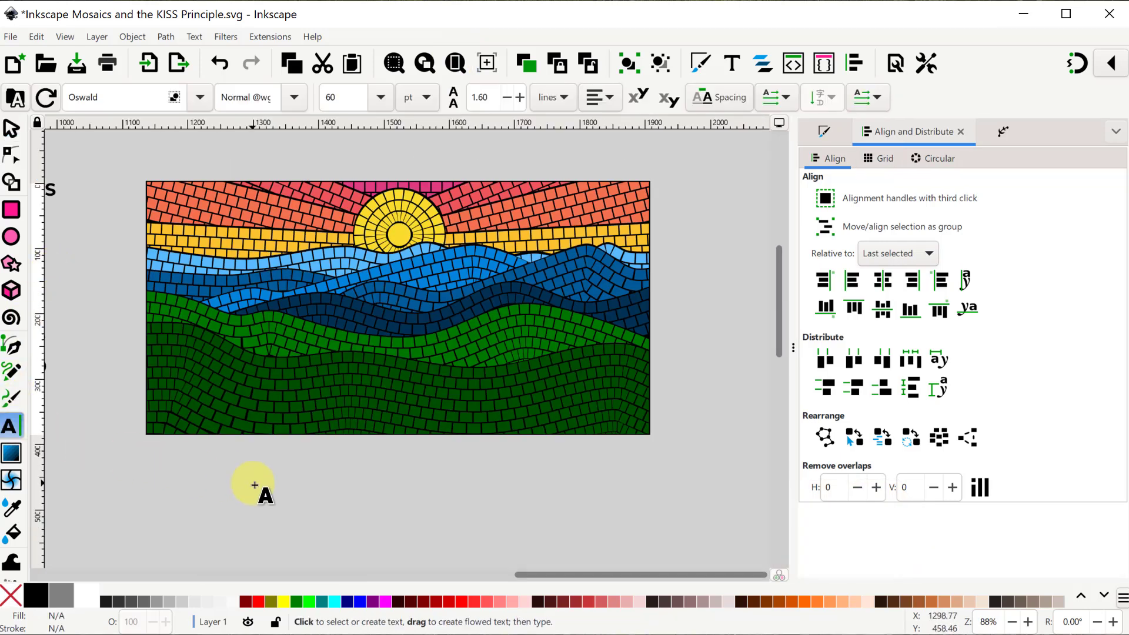
pyautogui.click(291, 507)
pyautogui.write('BLUE RIDGE MOUNTAINS')
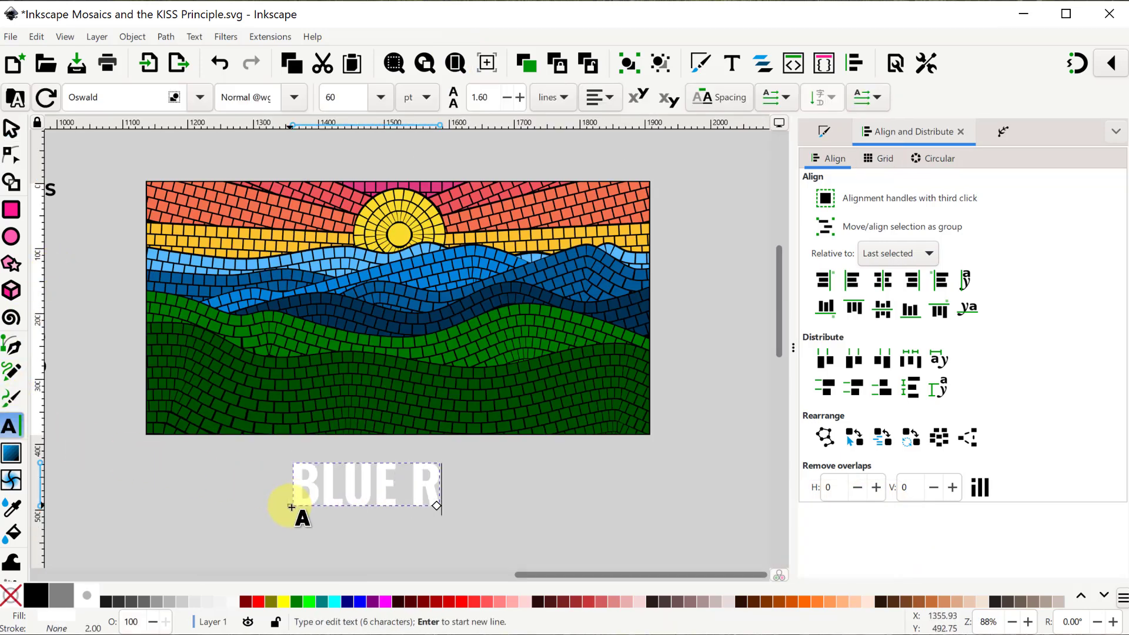
pyautogui.click(36, 595)
pyautogui.press('F1')
pyautogui.hotkey('ctrl', 'shift', 't')
# Centre the title under the mosaic, shrink it slightly and move it closer
pyautogui.keyDown('shift'); pyautogui.click(479, 323); pyautogui.keyUp('shift')
pyautogui.click(837, 131)
pyautogui.click(850, 281)
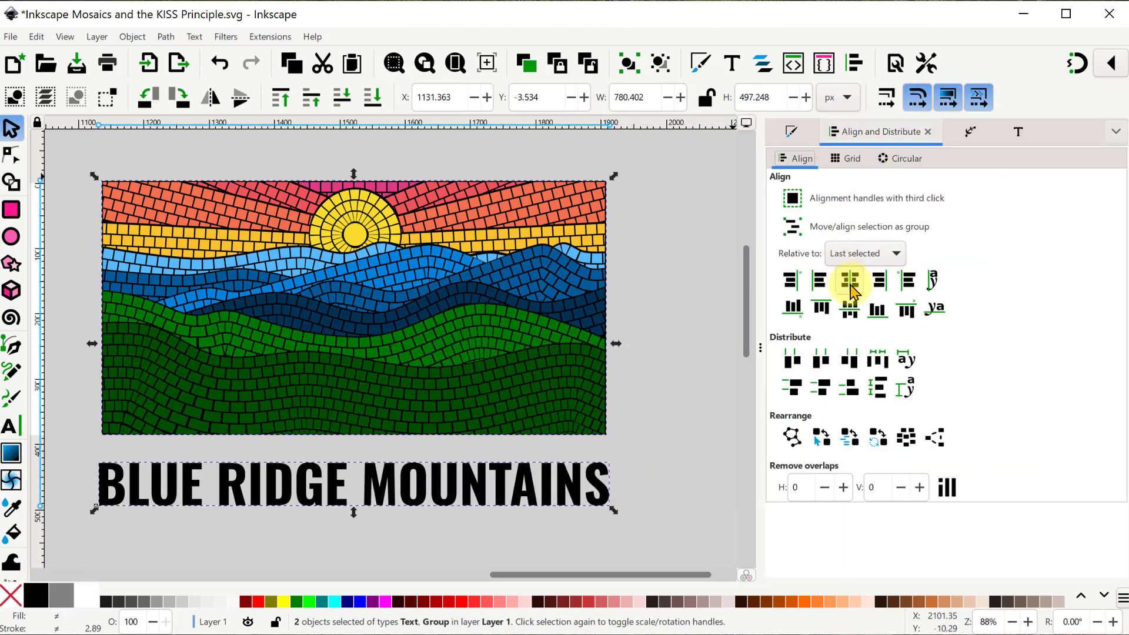
pyautogui.click(612, 505)
pyautogui.moveTo(611, 501); pyautogui.dragTo(600, 517)
pyautogui.moveTo(517, 478); pyautogui.dragTo(517, 465)
# Group the mosaic with its title, then group that with the light backing panel
pyautogui.click(513, 524)
pyautogui.moveTo(77, 165); pyautogui.dragTo(652, 521)
pyautogui.click(628, 66)
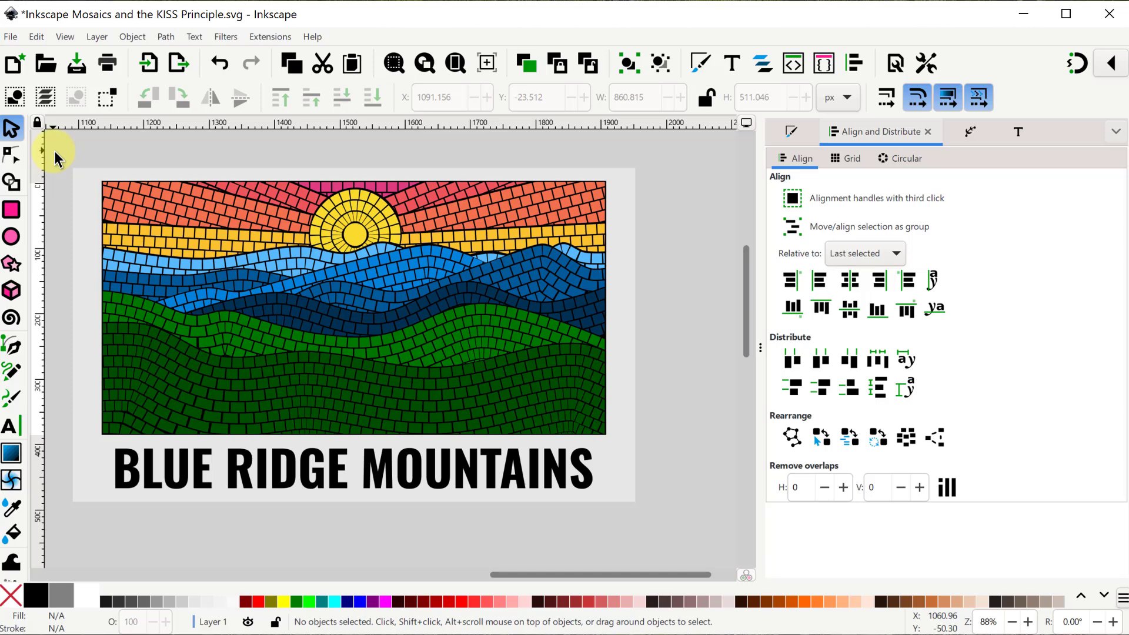
pyautogui.moveTo(56, 158); pyautogui.dragTo(671, 540)
pyautogui.click(629, 63)
pyautogui.click(687, 232)
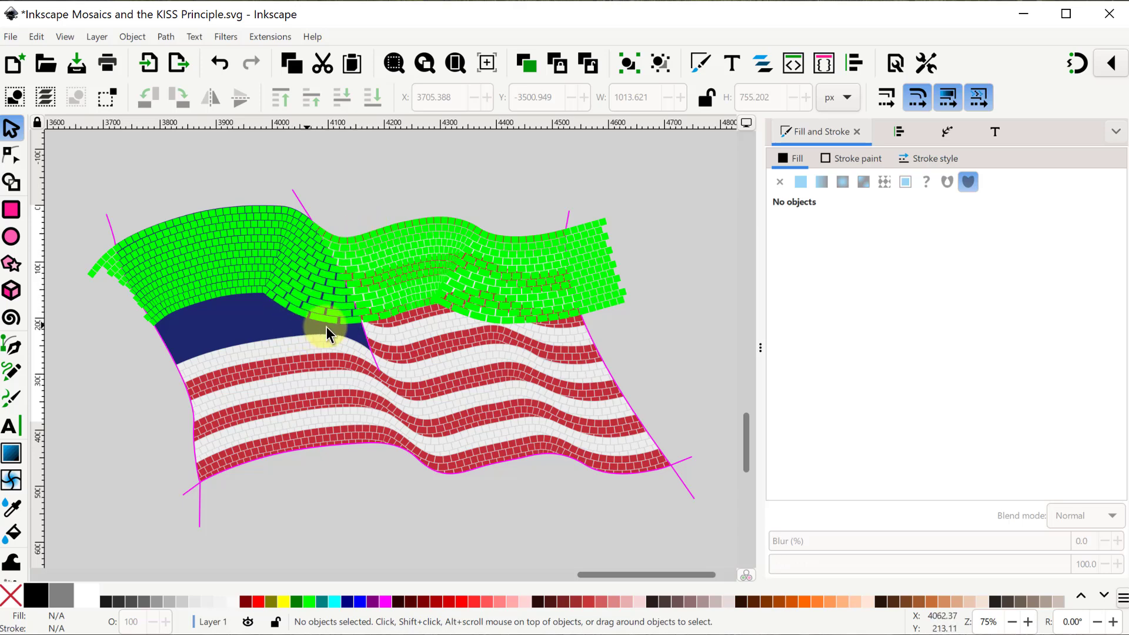
# Scroll up the canvas to reach the waving American flag illustrations
pyautogui.moveTo(746, 442); pyautogui.dragTo(742, 362)
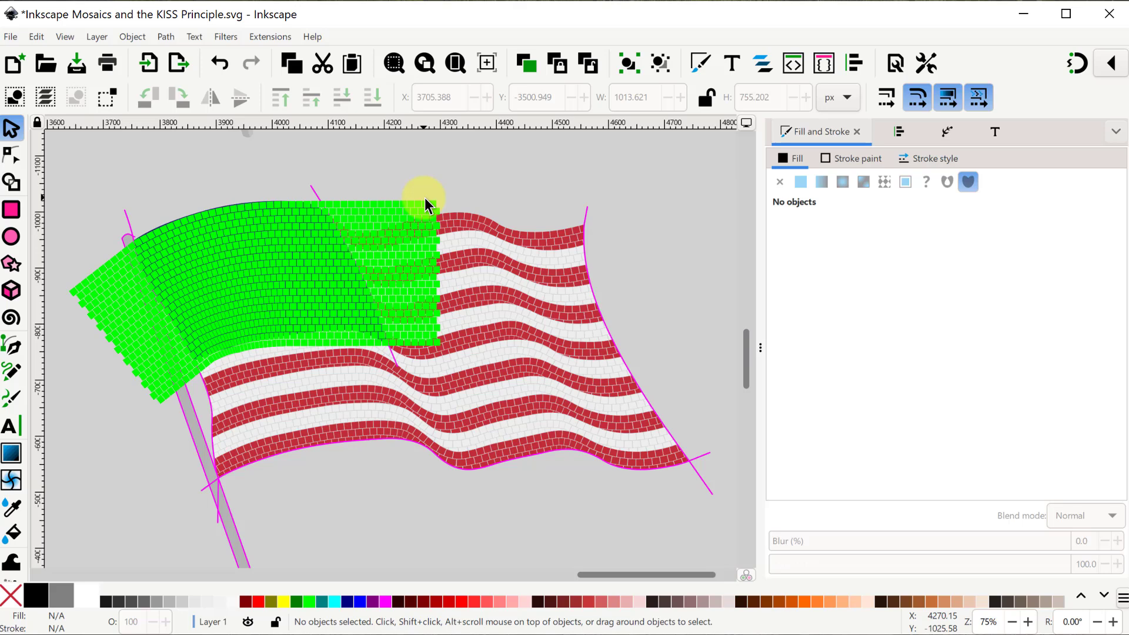
pyautogui.moveTo(744, 370); pyautogui.dragTo(742, 308)
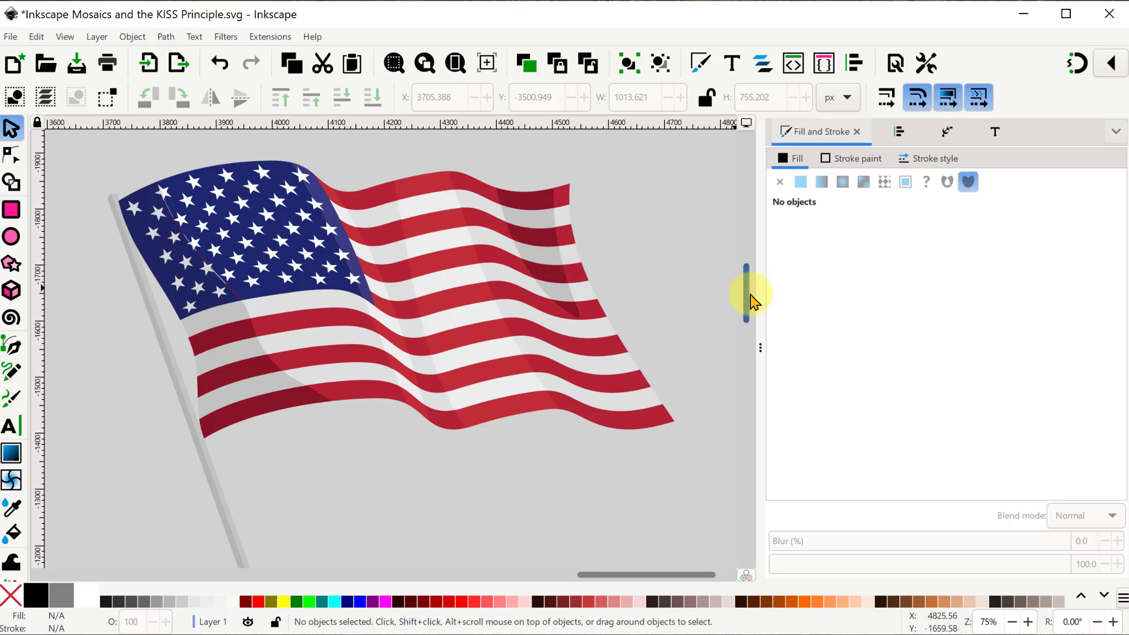
# Nudge the star cluster left and fade the black shading group to 17.3% opacity
pyautogui.moveTo(751, 295); pyautogui.dragTo(751, 255)
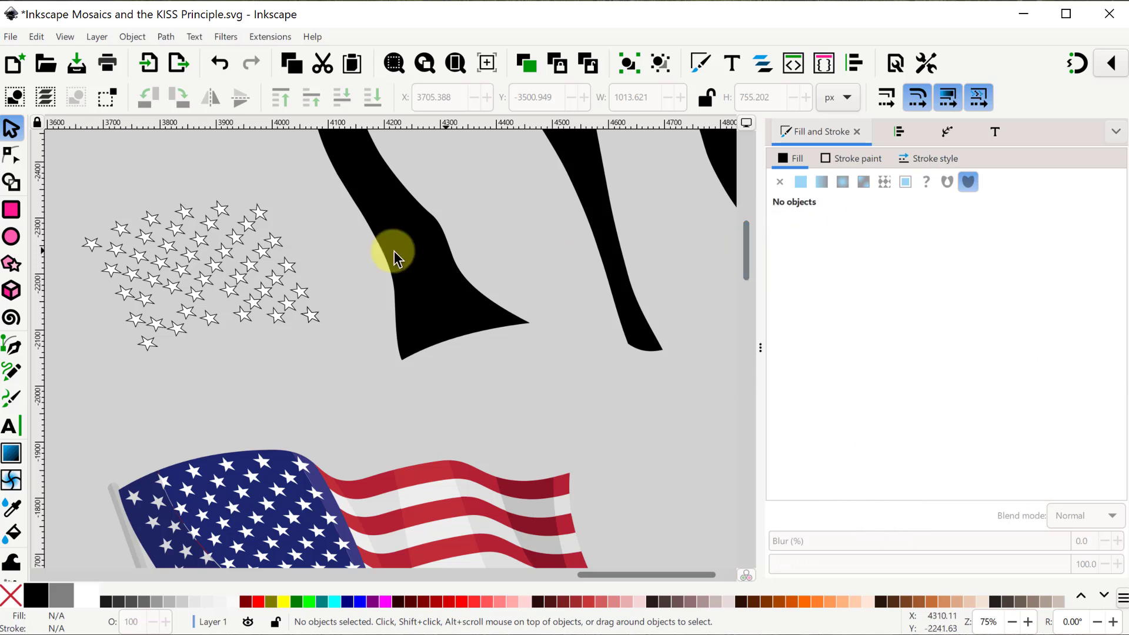
pyautogui.moveTo(235, 260)
pyautogui.mouseDown()
pyautogui.moveTo(241, 294)
pyautogui.moveTo(228, 267)
pyautogui.mouseUp()
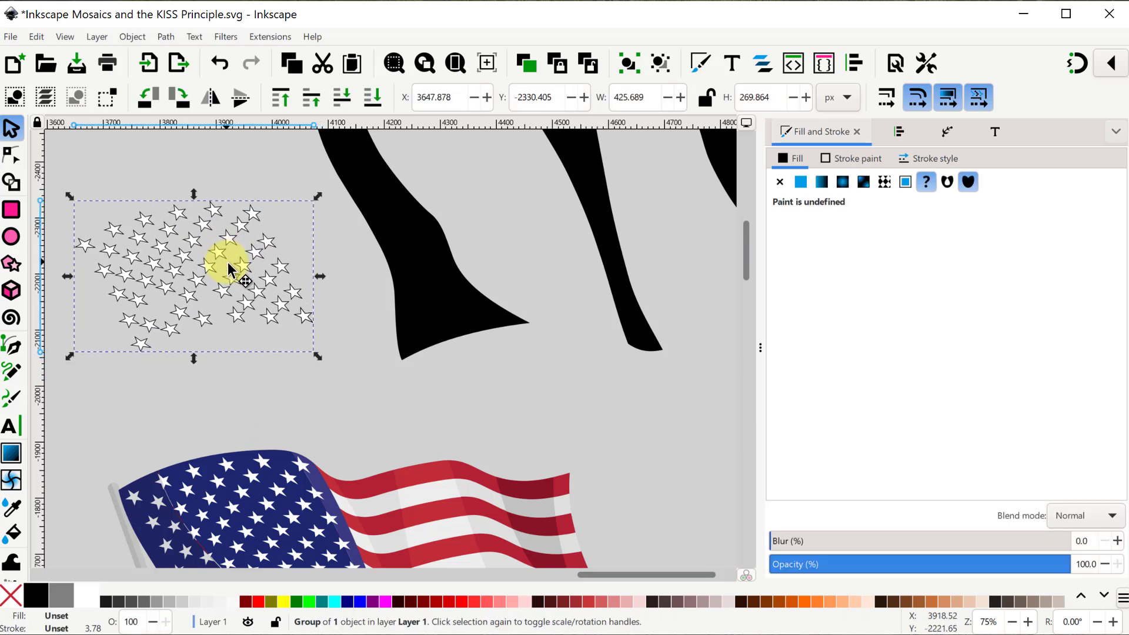
pyautogui.click(428, 294)
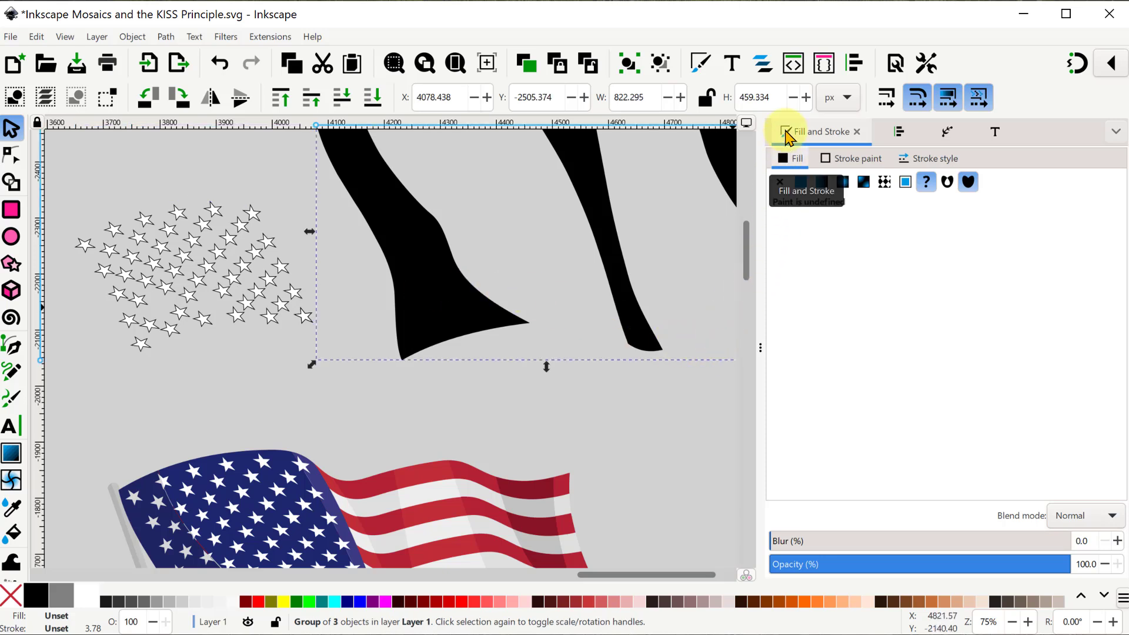
pyautogui.moveTo(1047, 565); pyautogui.dragTo(814, 570)
pyautogui.moveTo(746, 252); pyautogui.dragTo(741, 158)
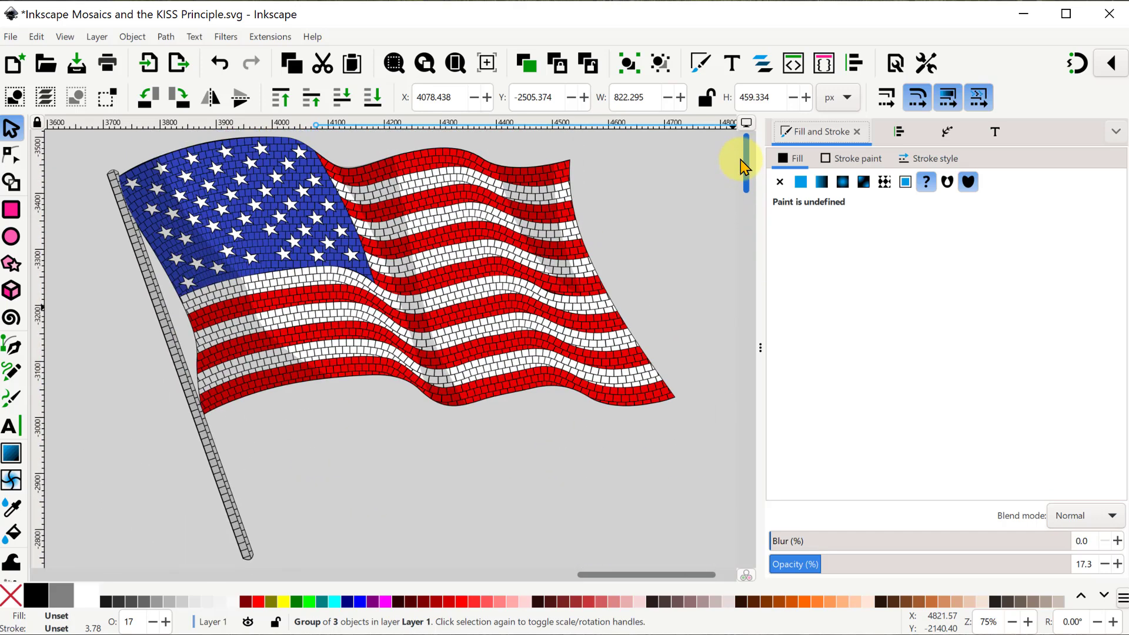